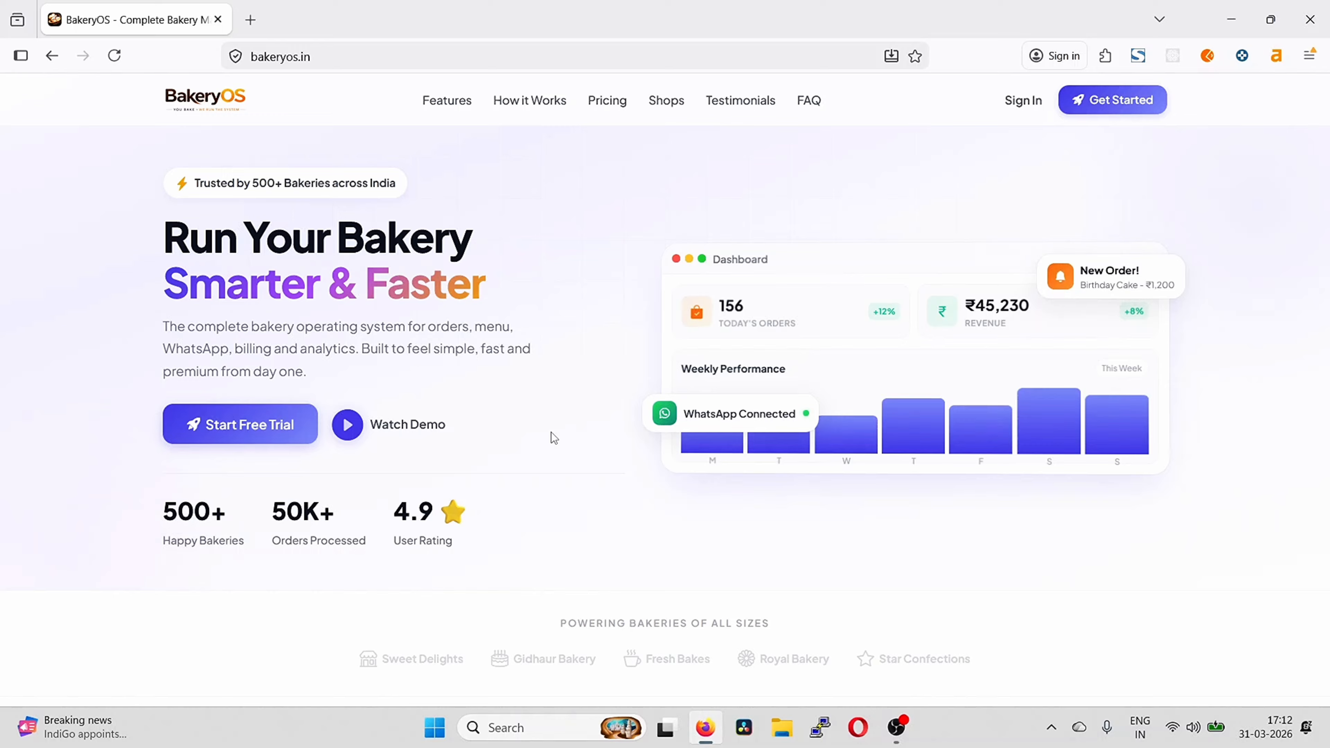
Look through the BakeryOS home page's features and how-it-works sections
scroll(551, 433, "down", 2)
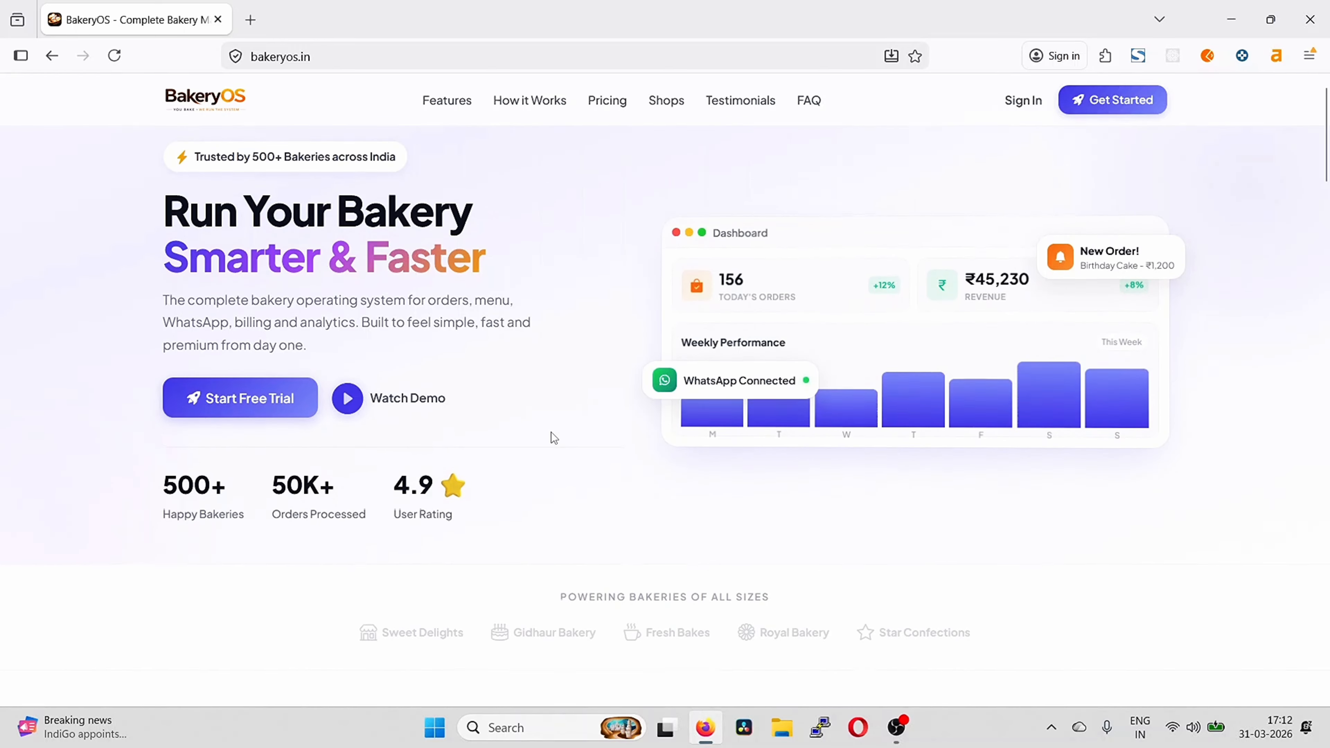
scroll(552, 436, "down", 15)
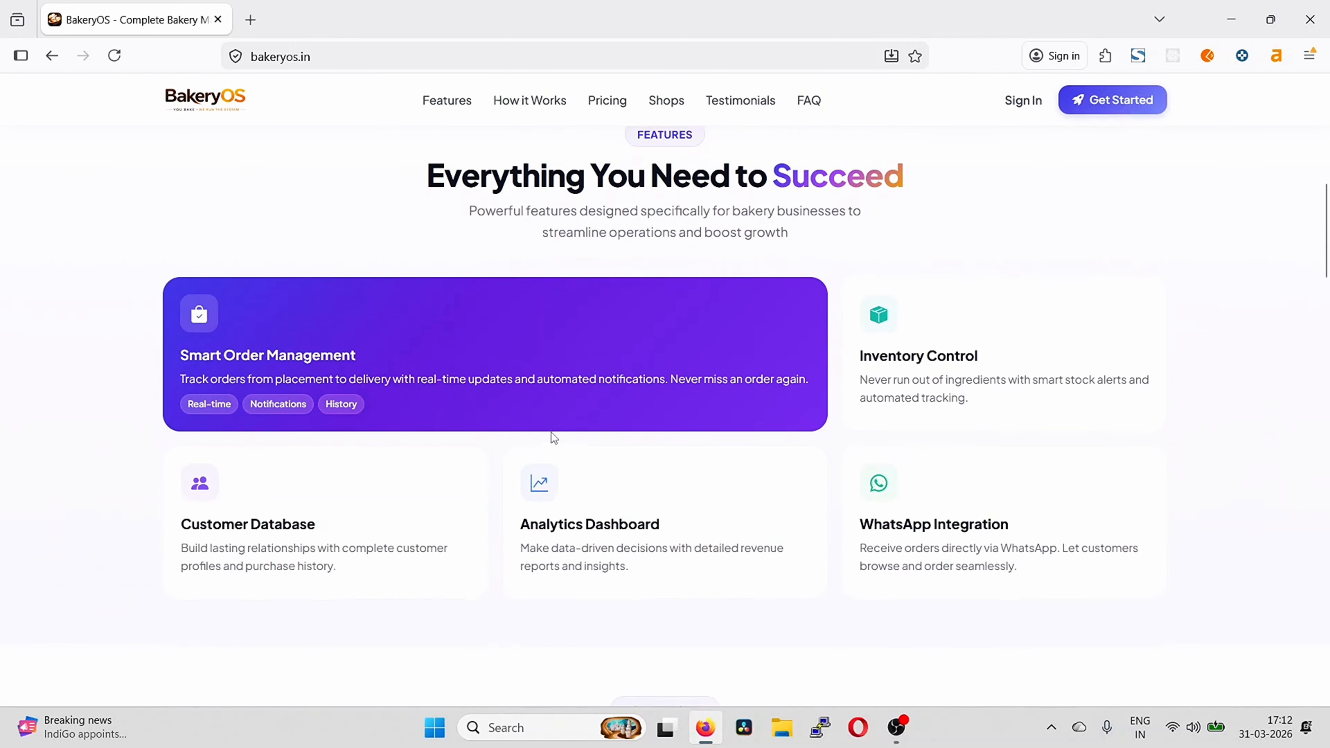
scroll(551, 433, "down", 5)
scroll(551, 433, "up", 10)
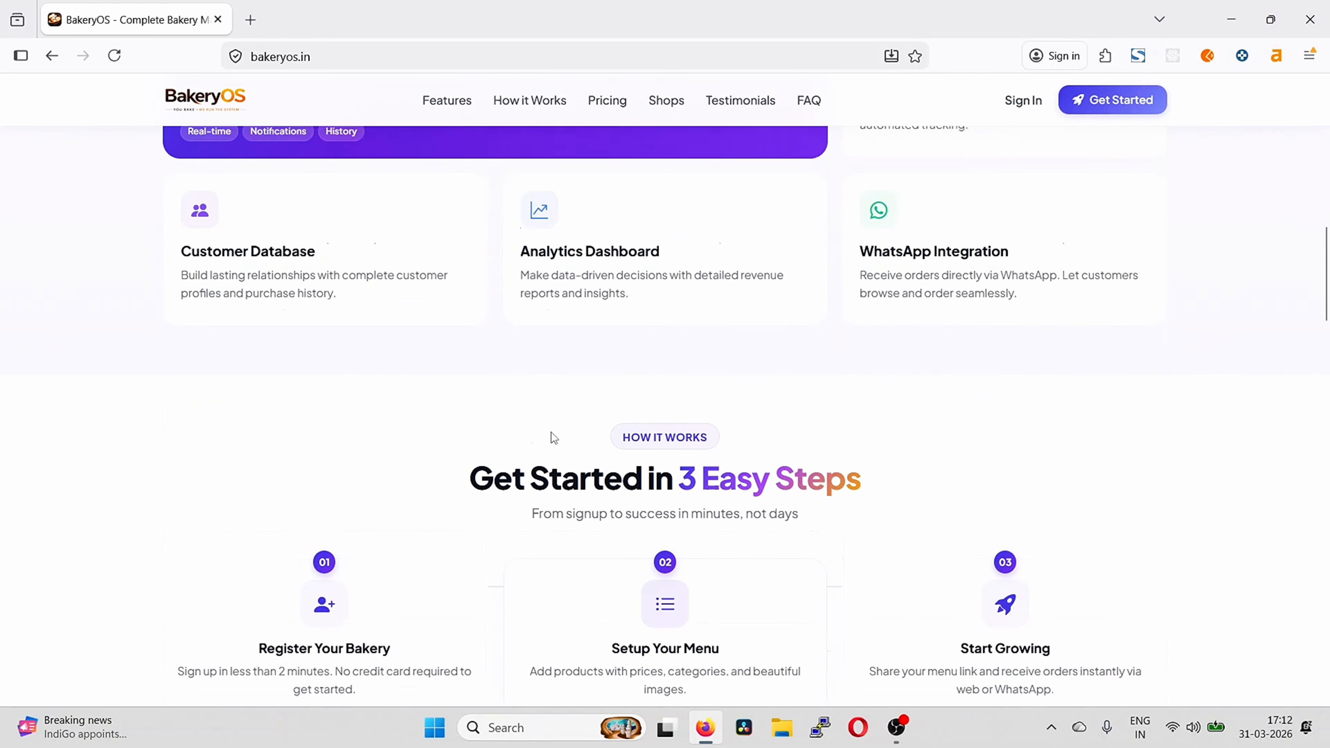
scroll(551, 435, "up", 10)
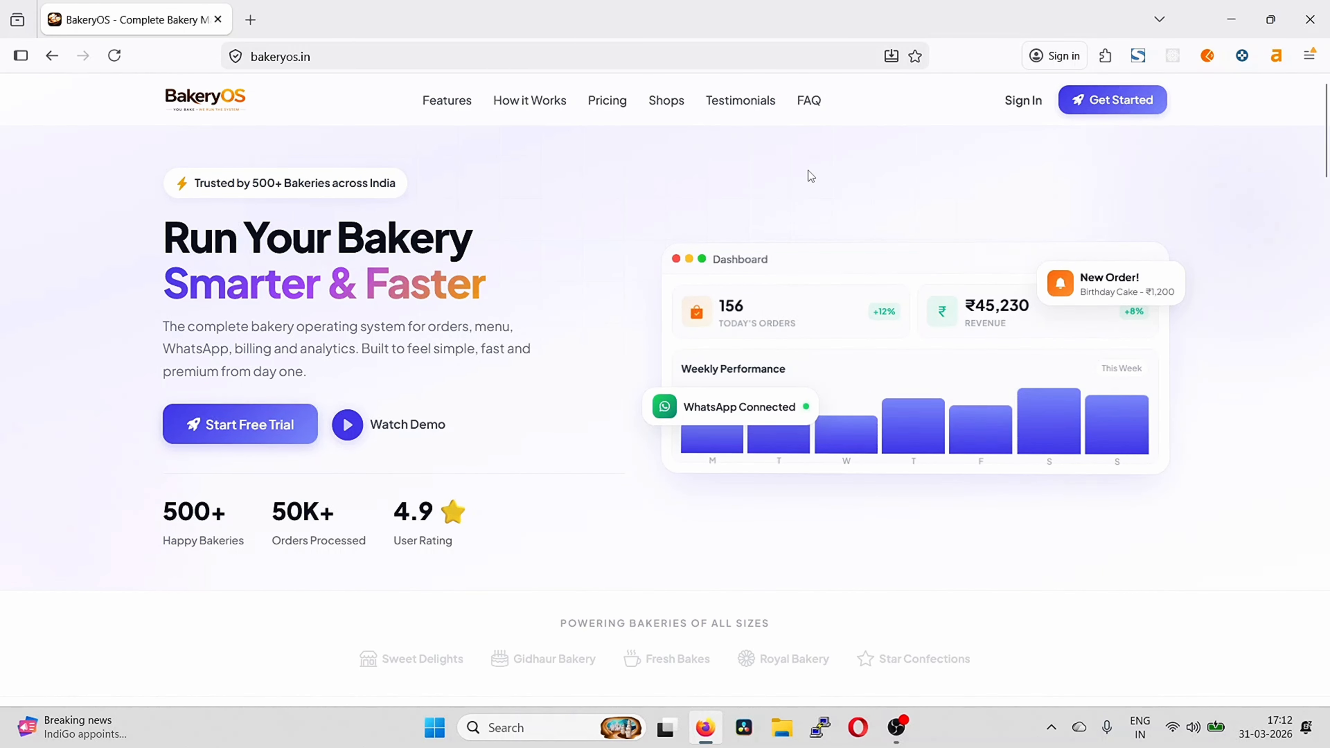
Open the bakery registration page and compare the yearly STARTER, GROWTH and PRO plans
left_click(1106, 110)
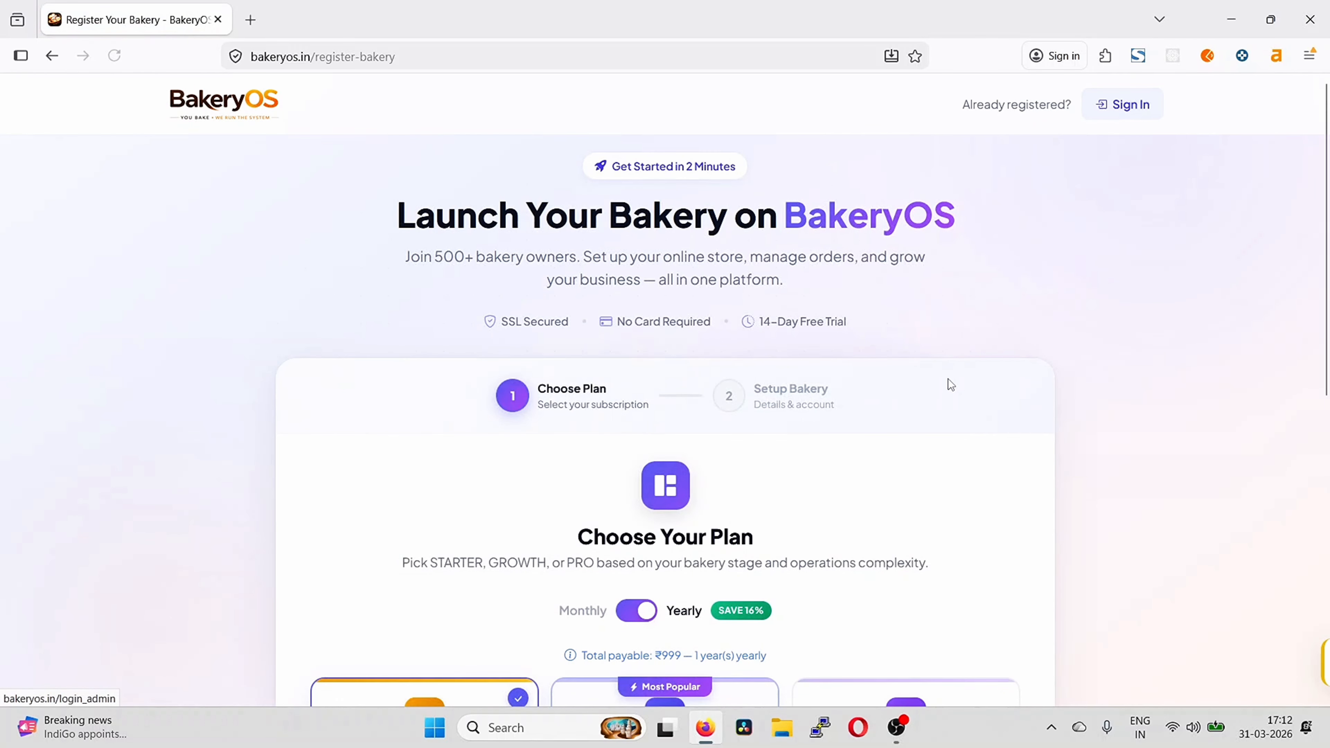
scroll(949, 381, "down", 3)
scroll(948, 380, "down", 3)
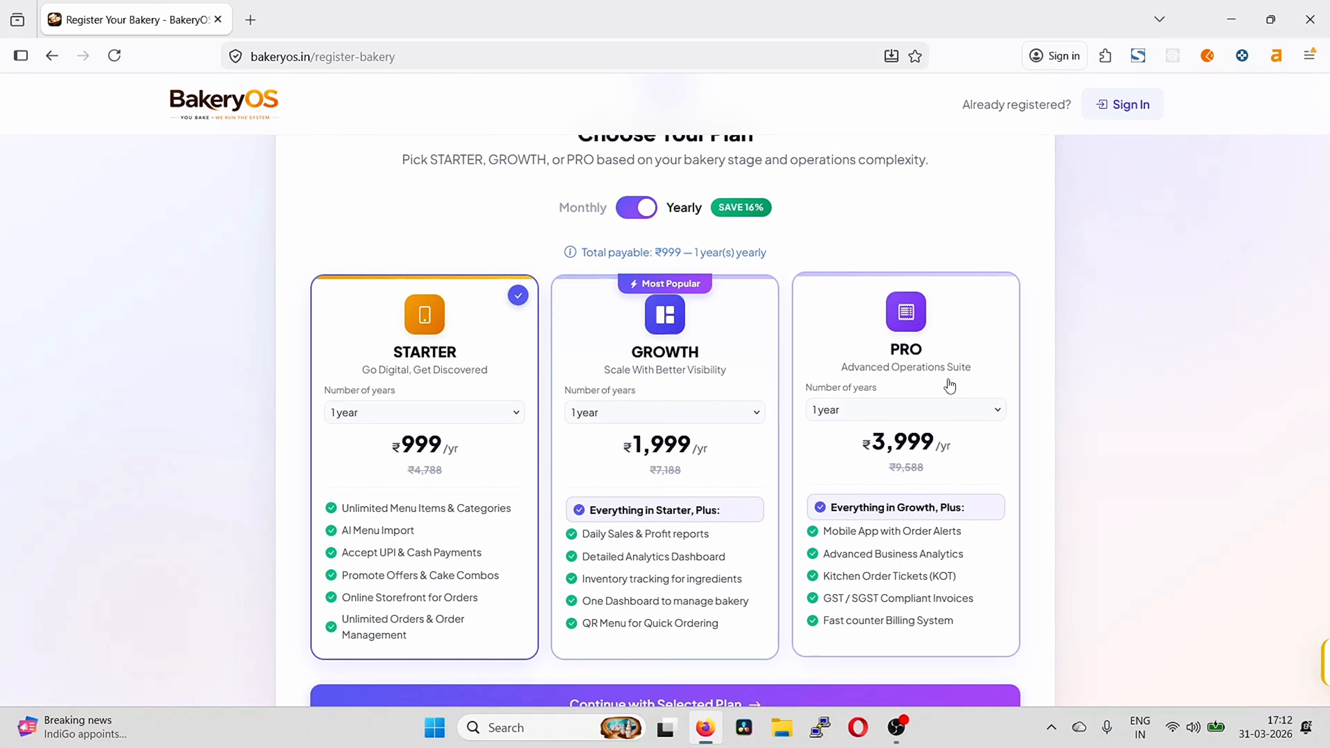
scroll(950, 386, "down", 2)
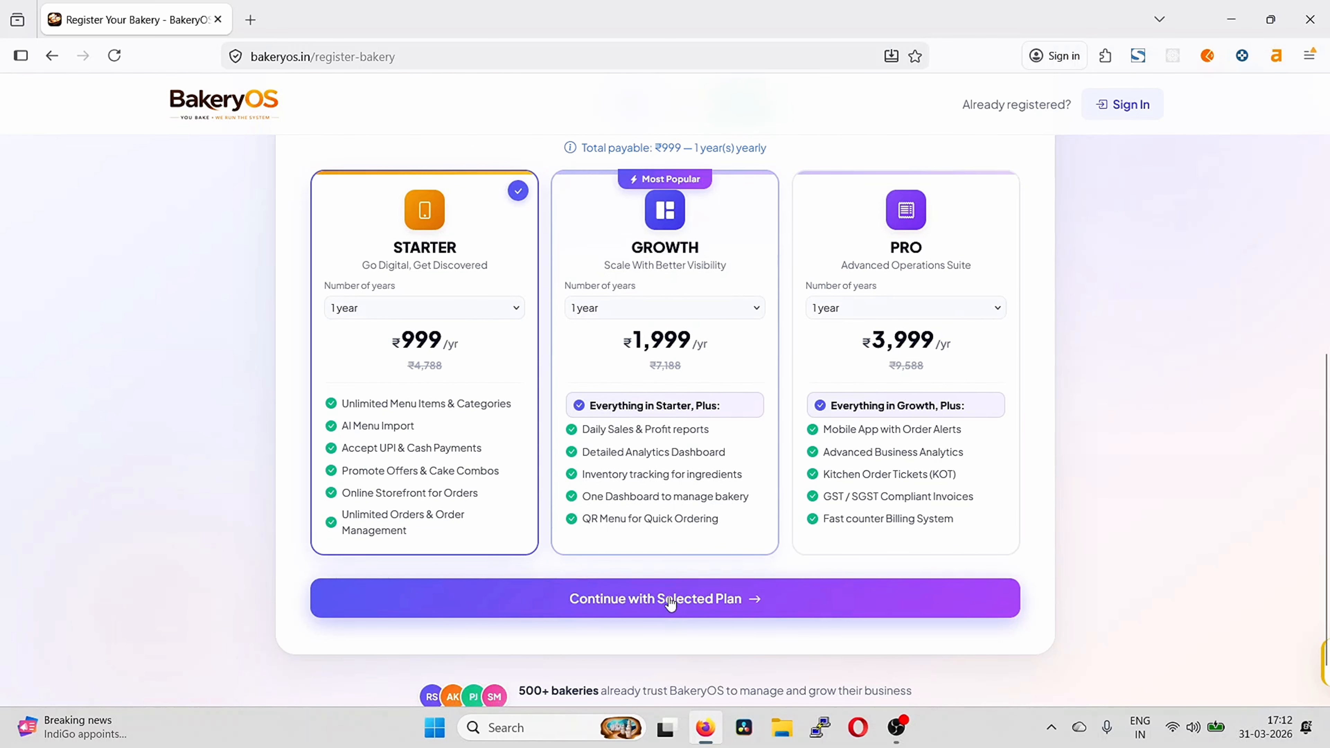
Continue with the STARTER plan and review the bakery setup form, including the shop URL field
left_click(670, 602)
scroll(671, 601, "down", 3)
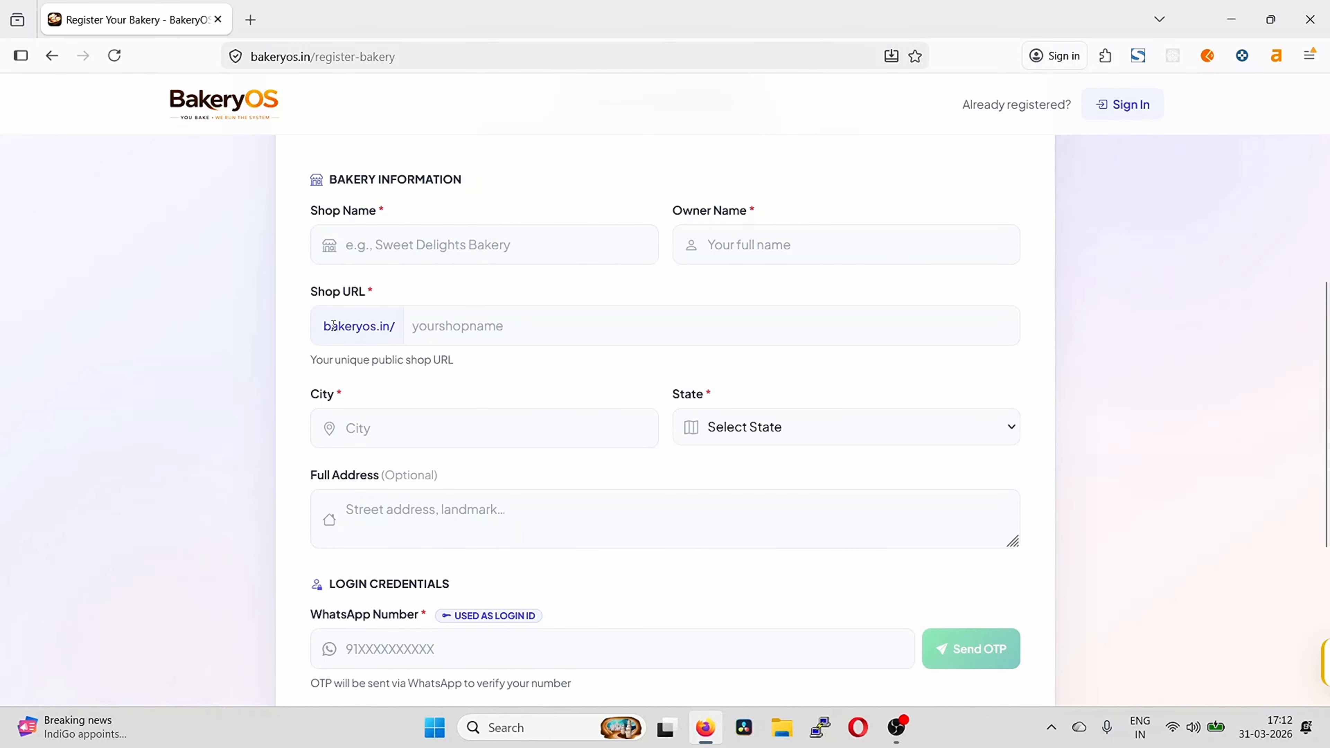
left_click(421, 334)
key("Escape")
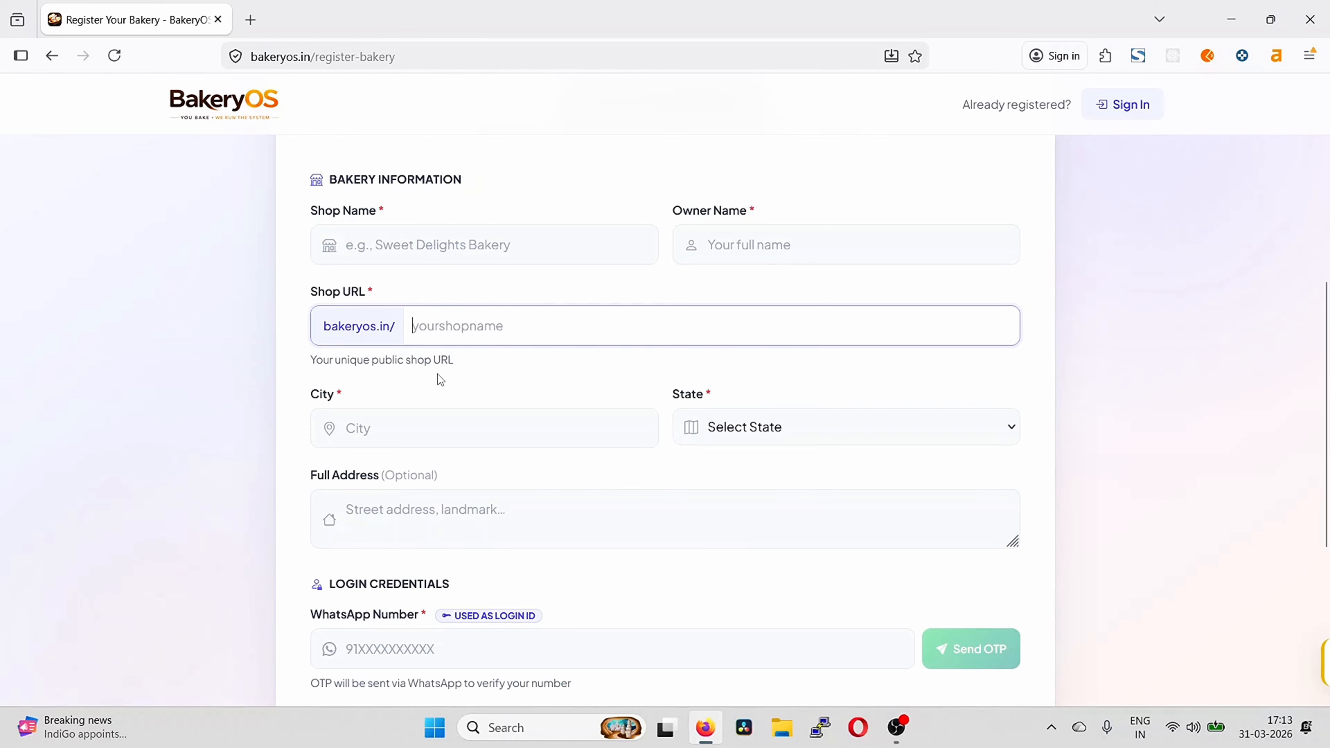
scroll(437, 374, "up", 7)
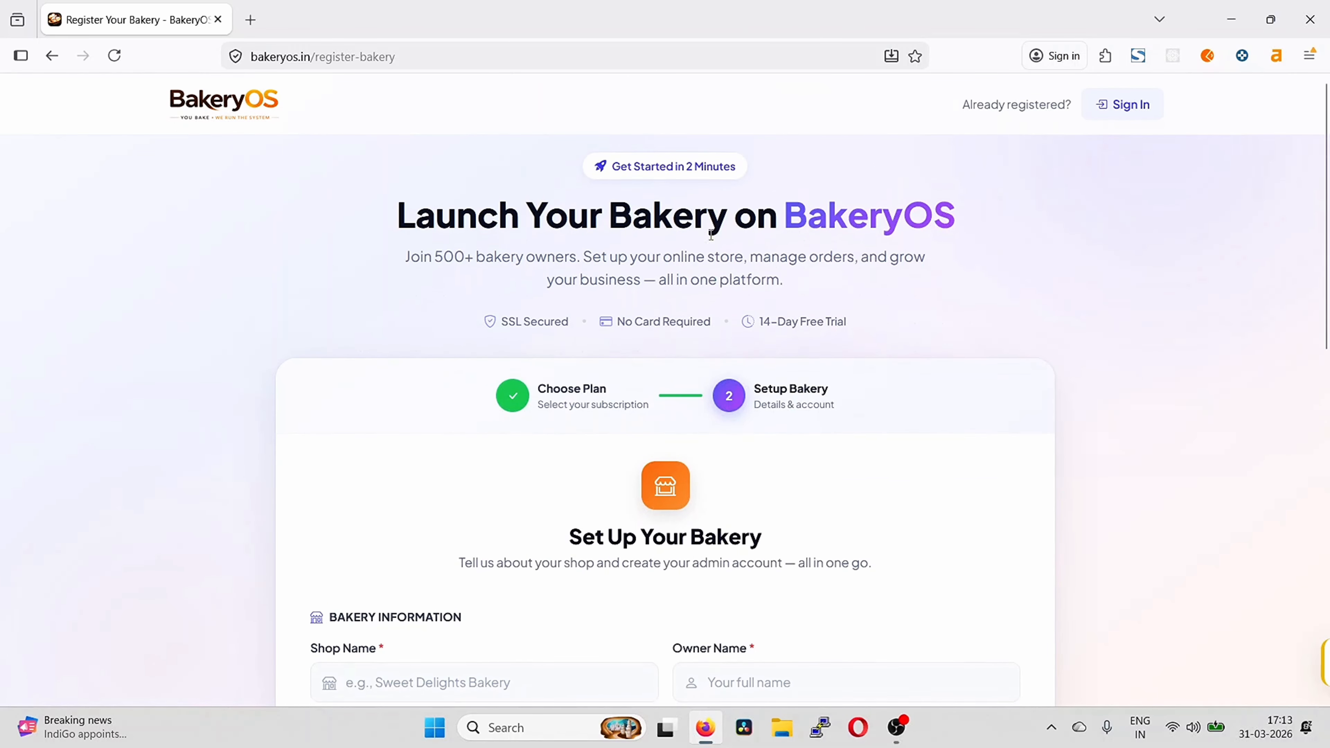
Leave the registration for the shop directory and visit the Heera bakery's shop
left_click(243, 117)
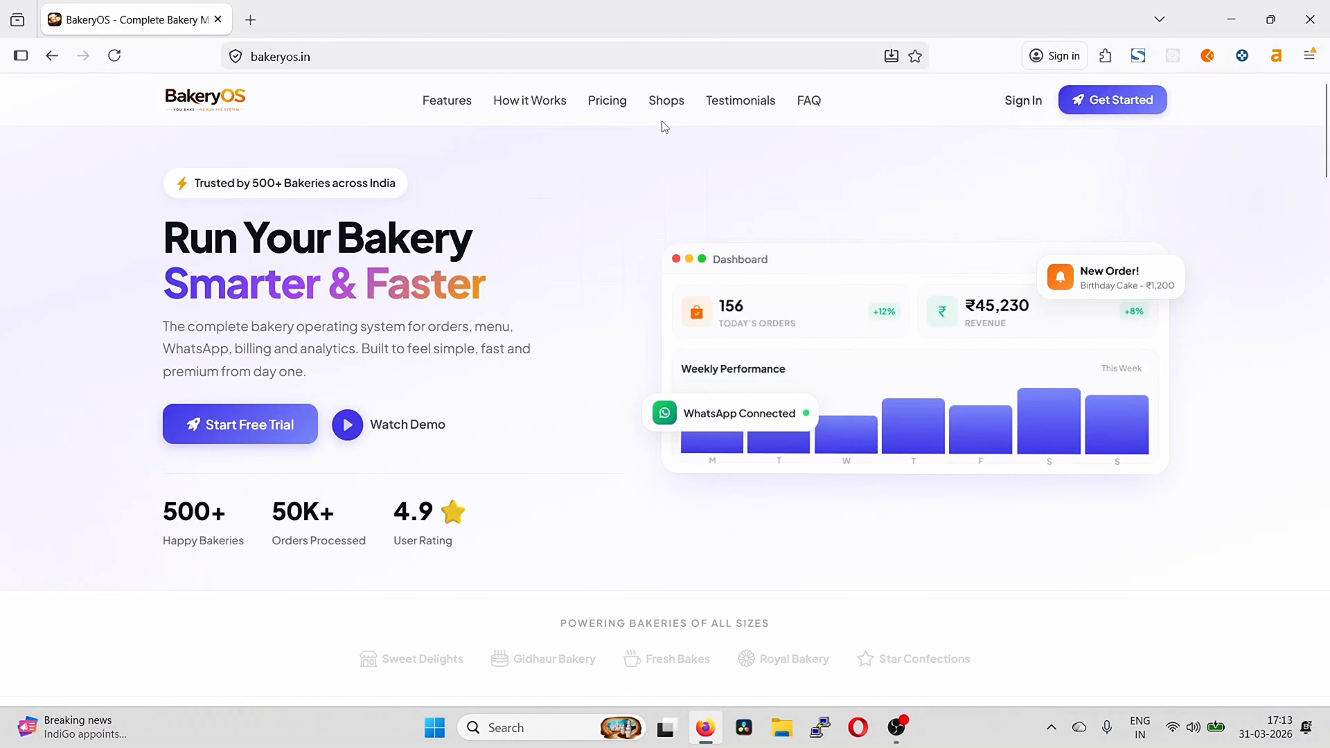
left_click(668, 108)
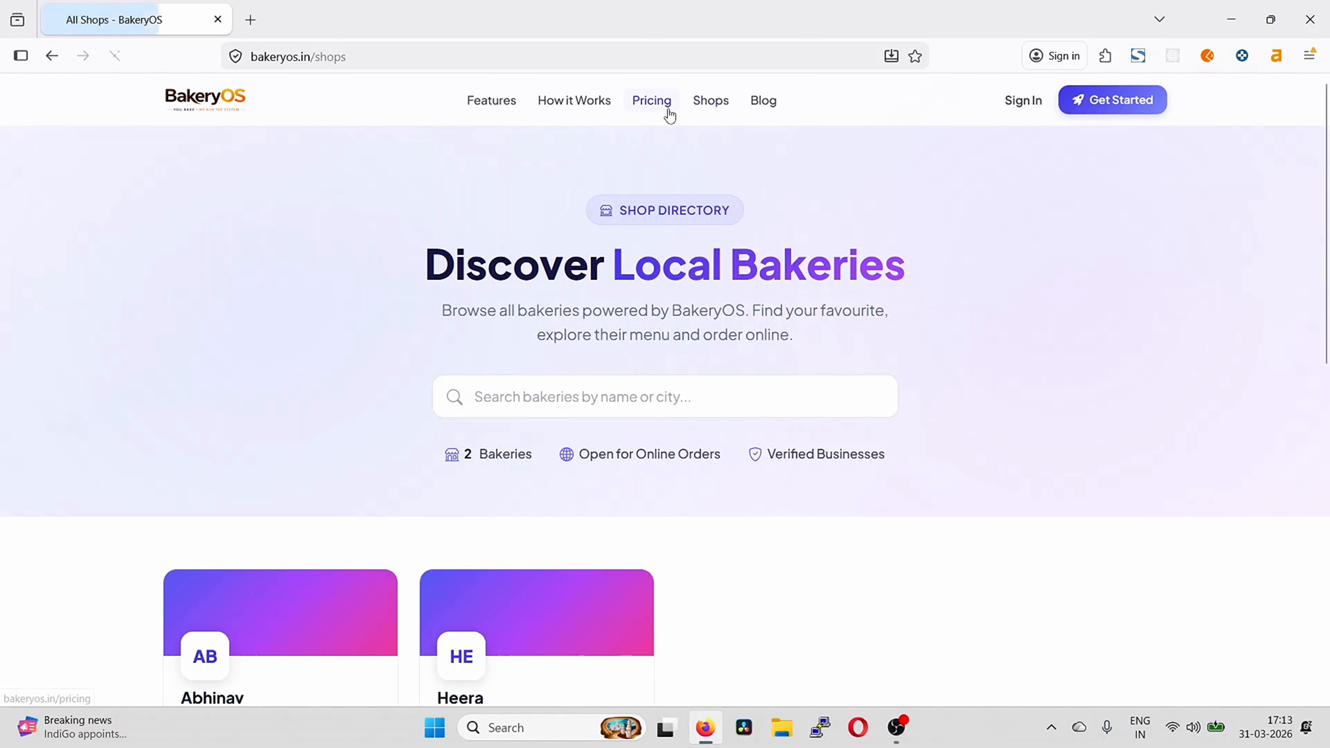
scroll(597, 374, "down", 3)
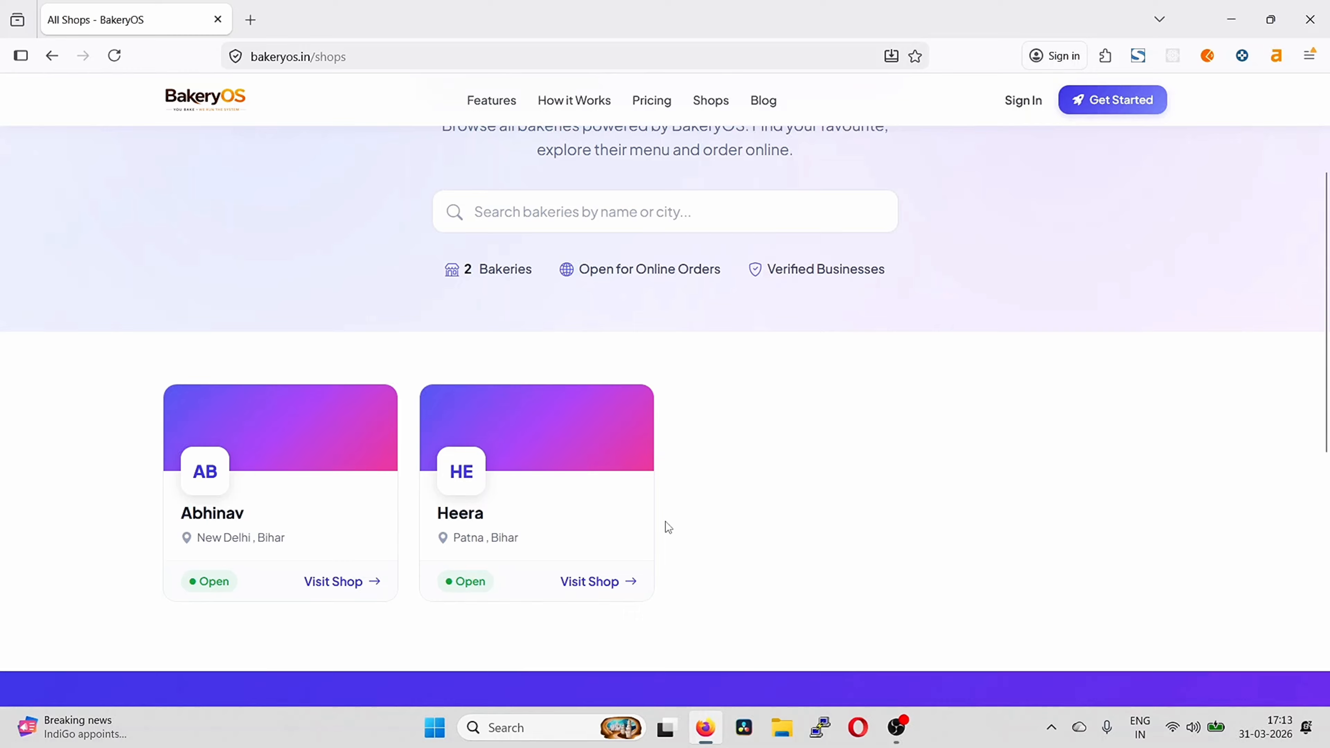
left_click(591, 580)
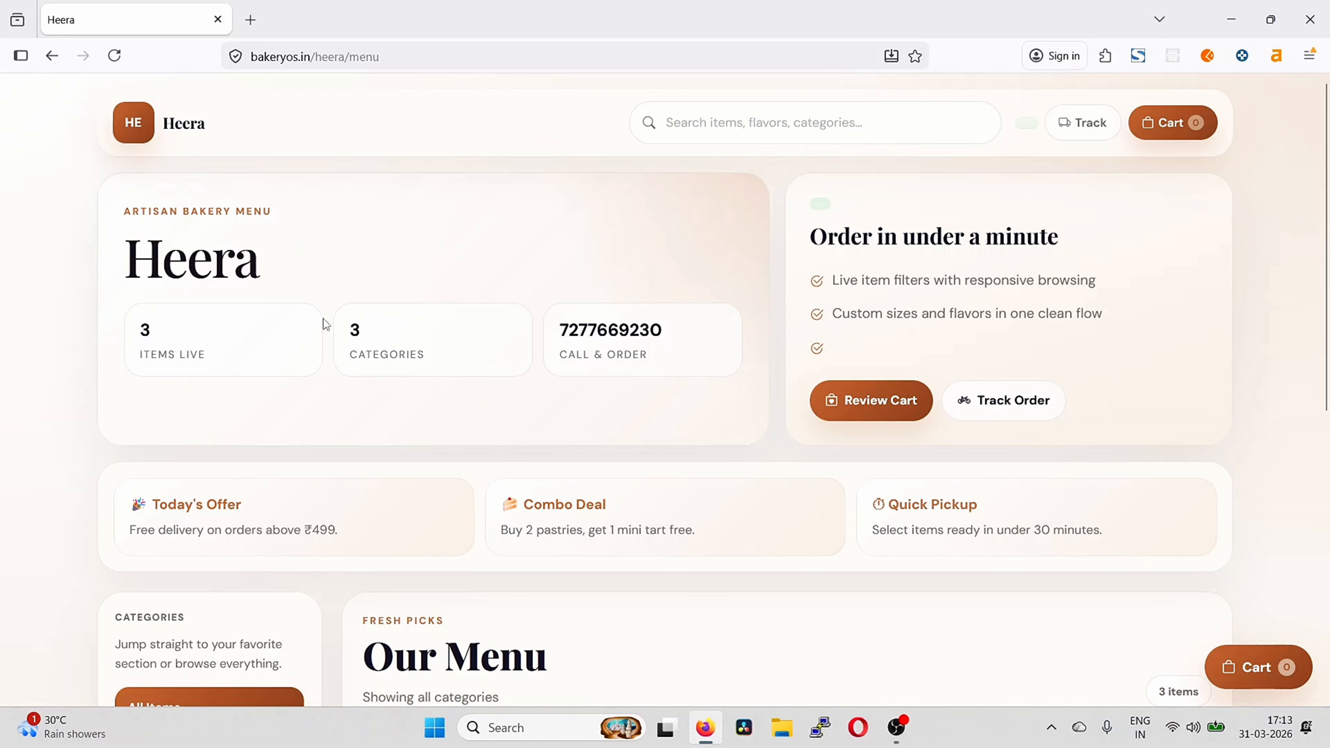
Look through the Heera shop page, from its offers to the menu items by category
scroll(323, 328, "down", 1)
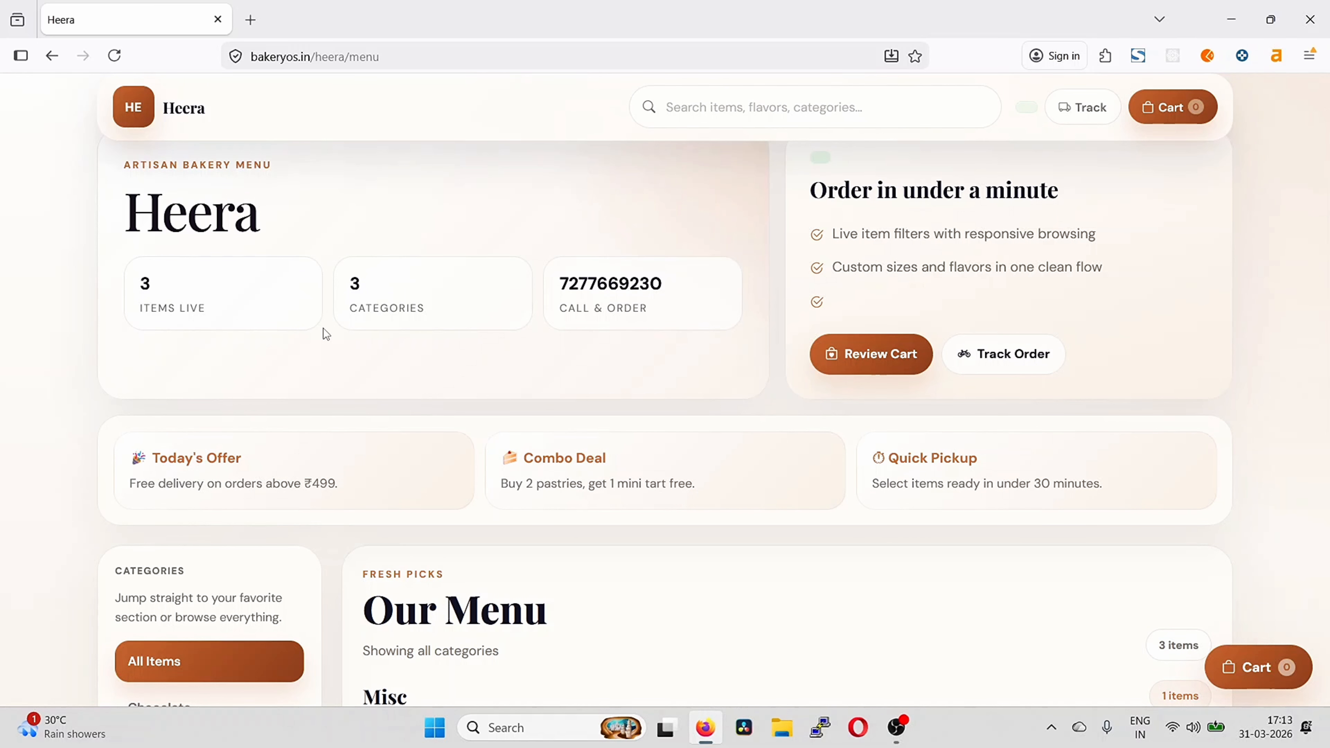
scroll(325, 334, "up", 1)
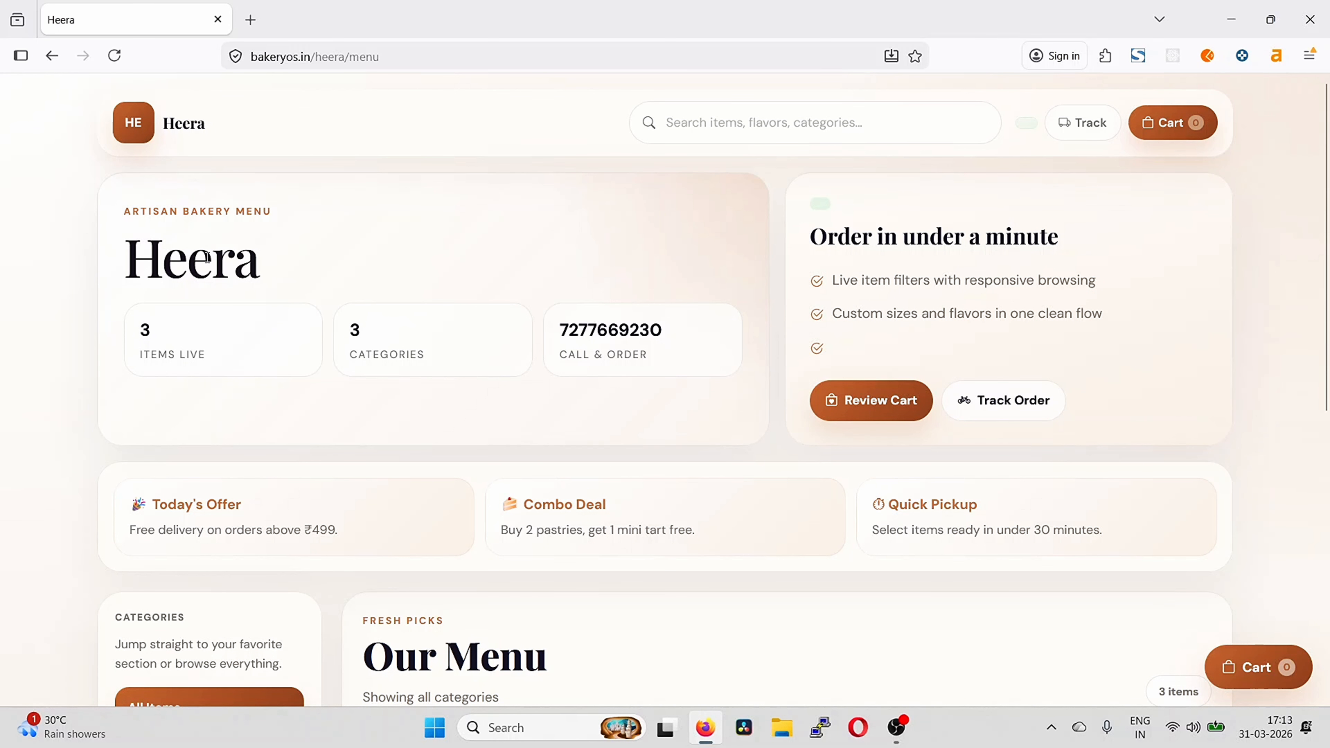
scroll(361, 385, "down", 7)
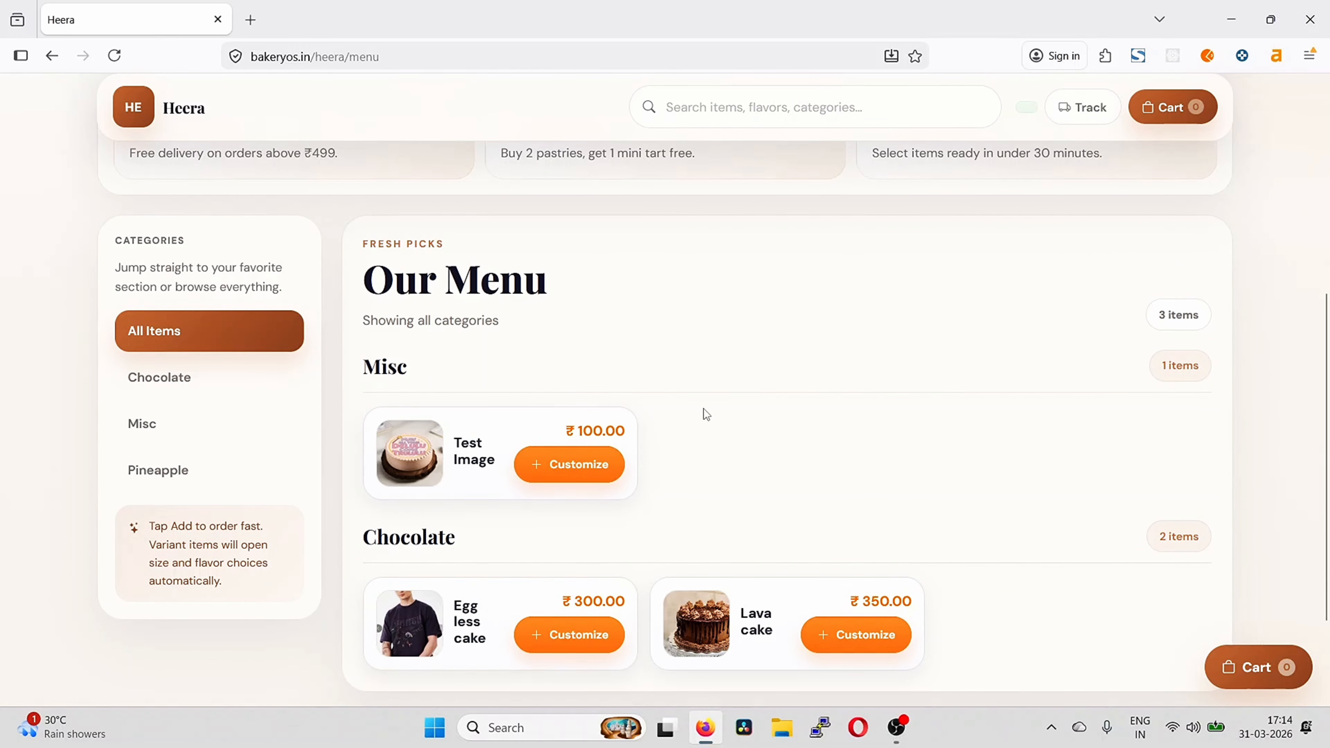
scroll(703, 409, "up", 2)
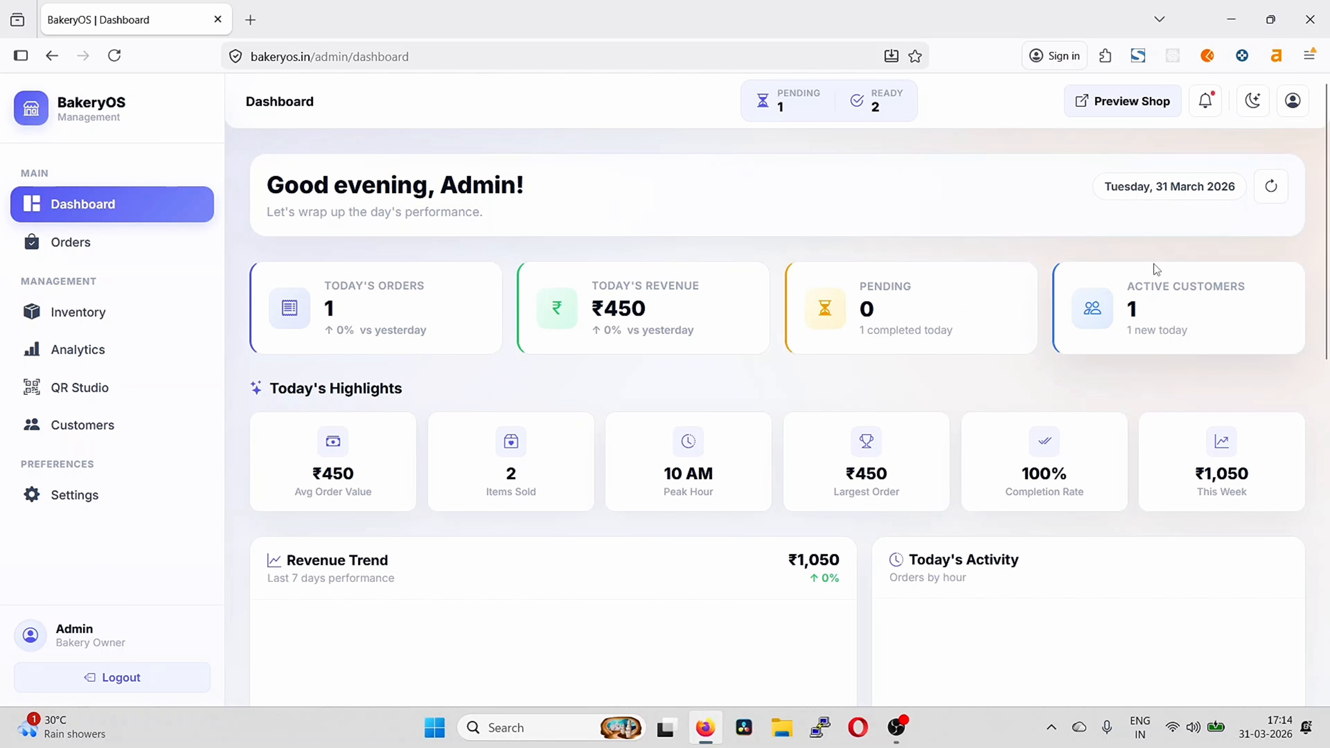
Review the admin dashboard from the daily highlights to the recent orders, and briefly preview the public shop
scroll(995, 417, "down", 4)
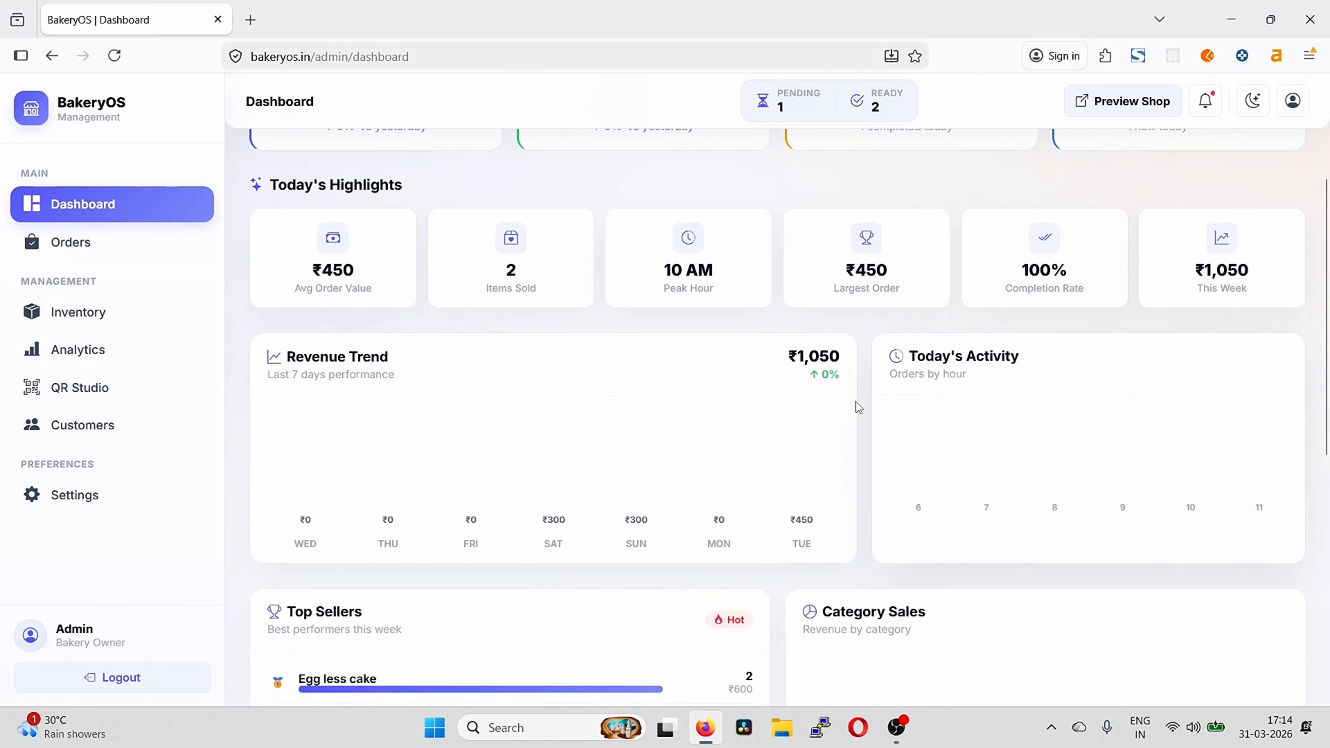
scroll(703, 518, "down", 10)
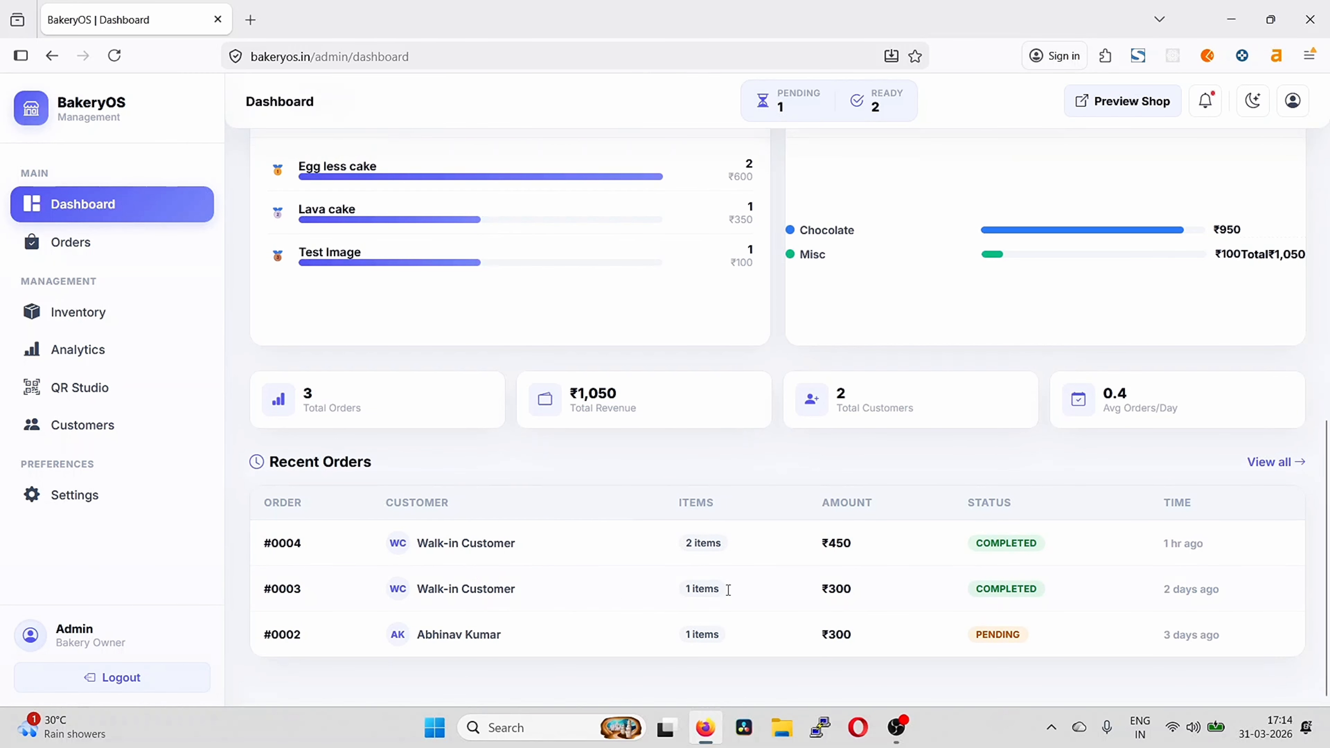
scroll(787, 594, "up", 4)
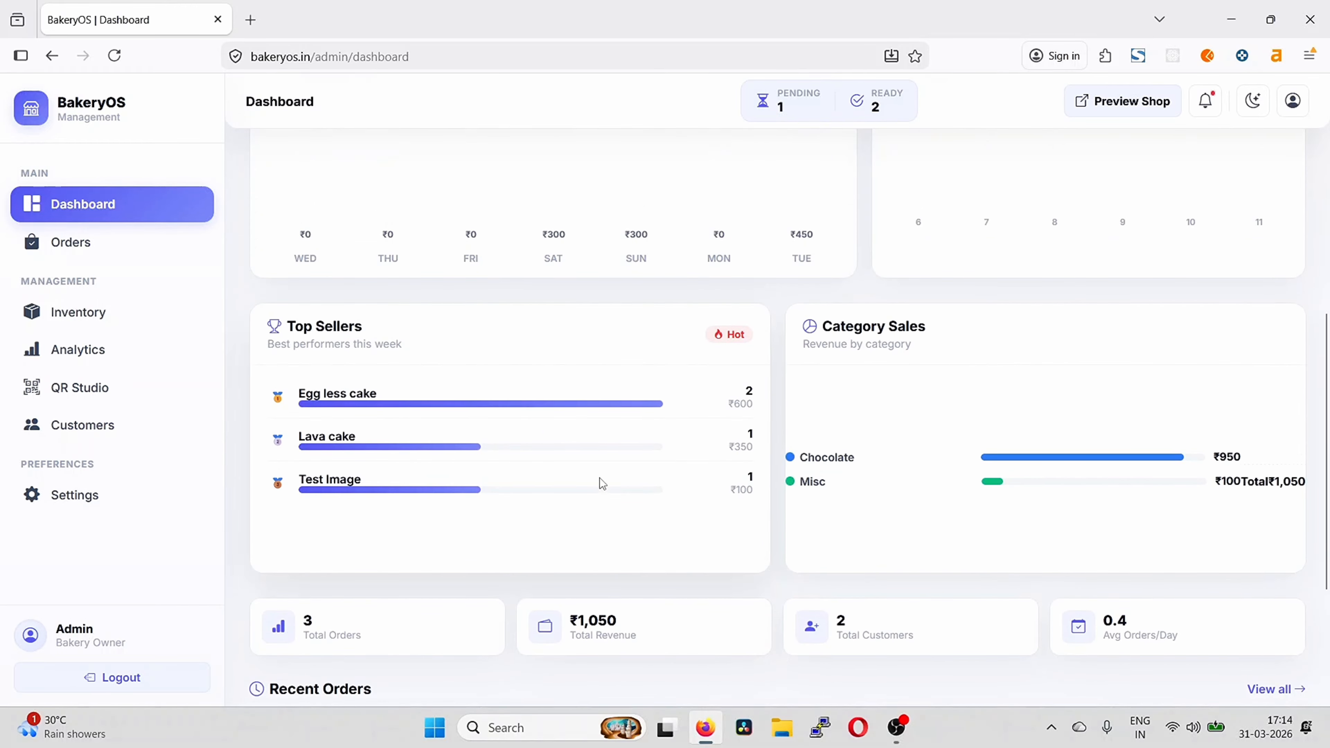
scroll(599, 485, "up", 4)
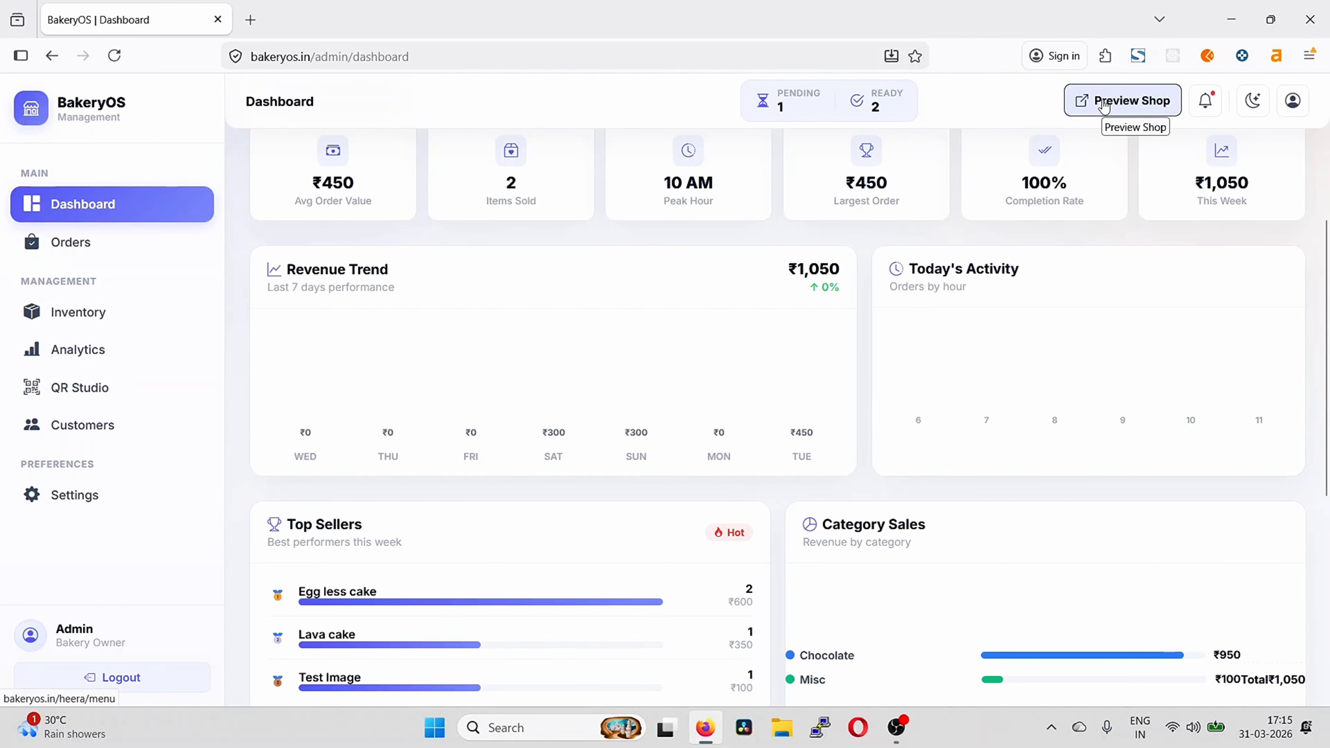
left_click(1104, 103)
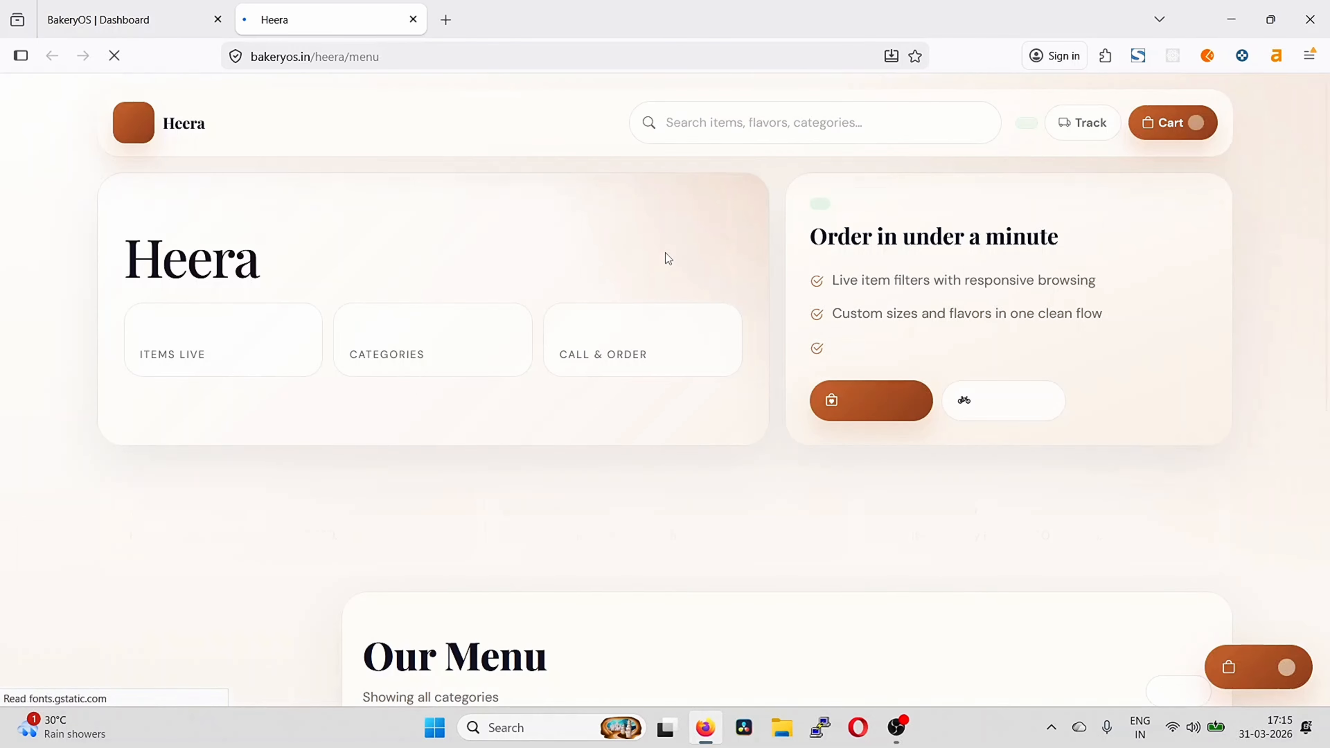
left_click(174, 7)
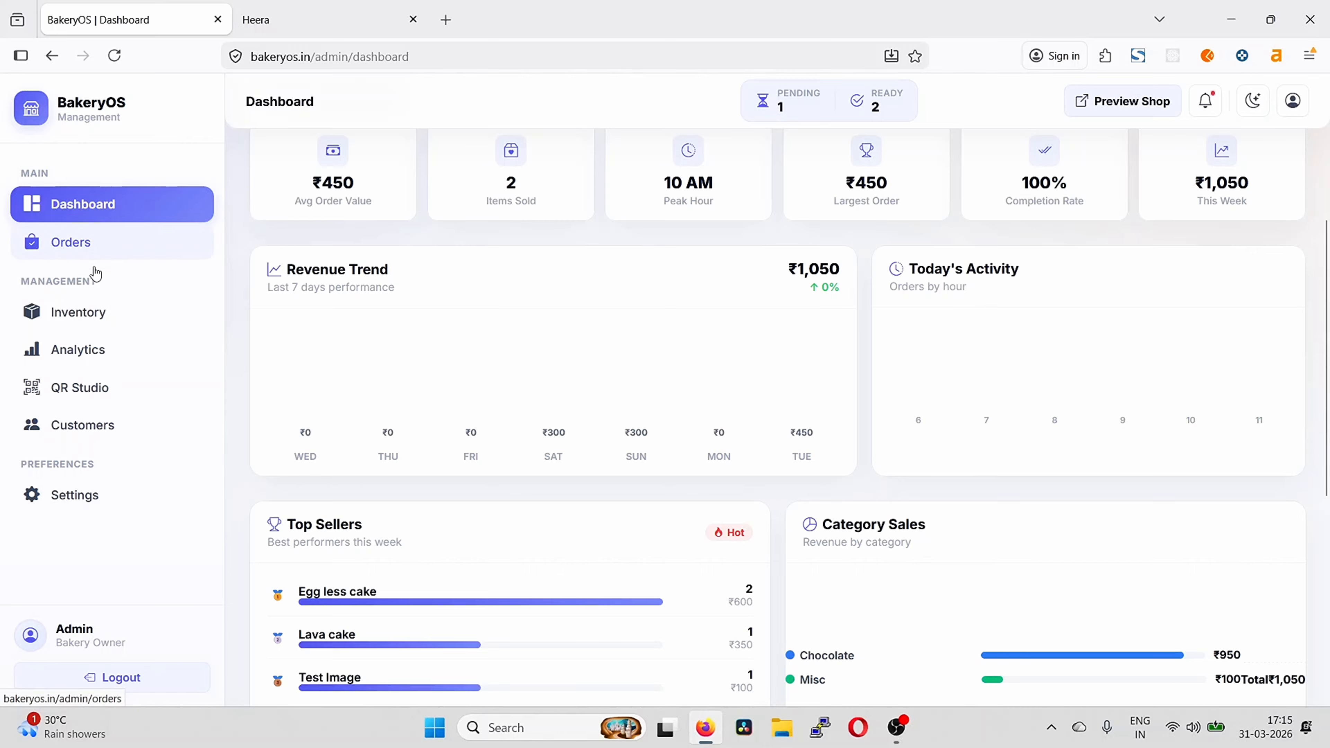
Open the inventory management page and show its item categories
left_click(89, 315)
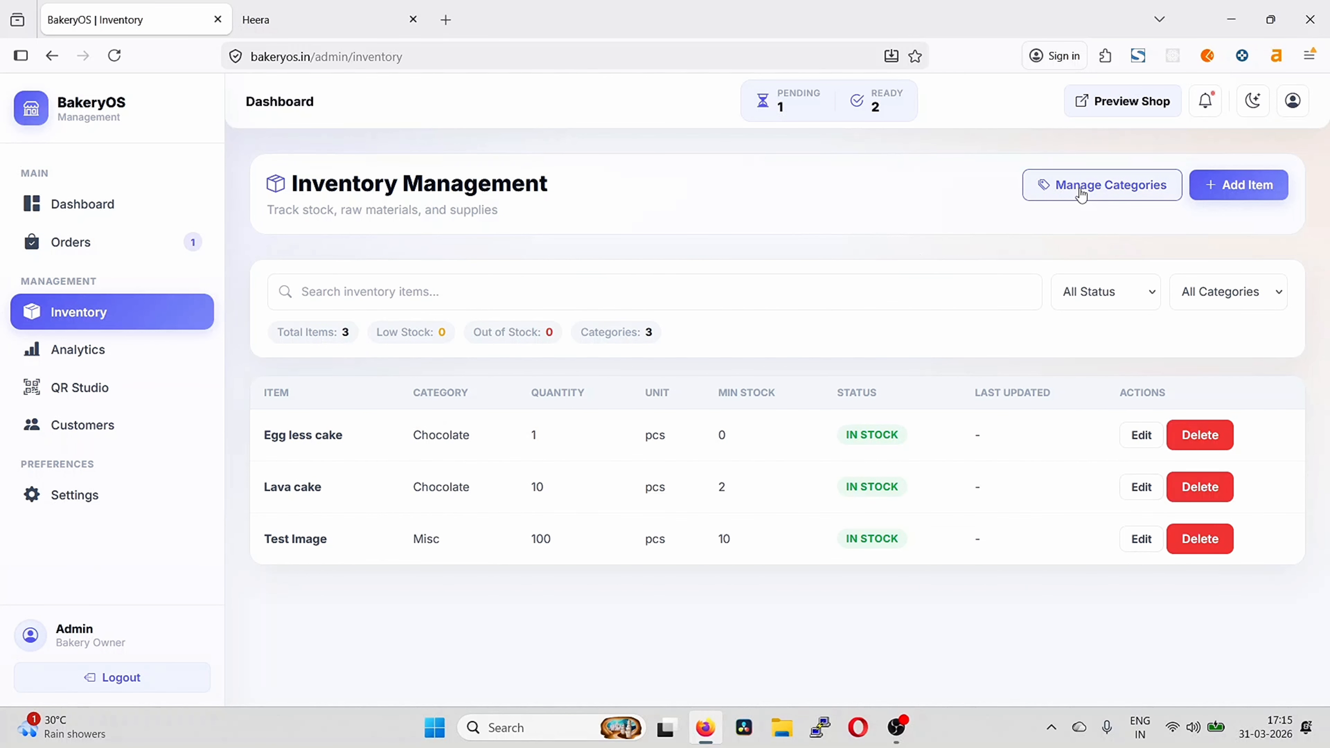
left_click(1081, 195)
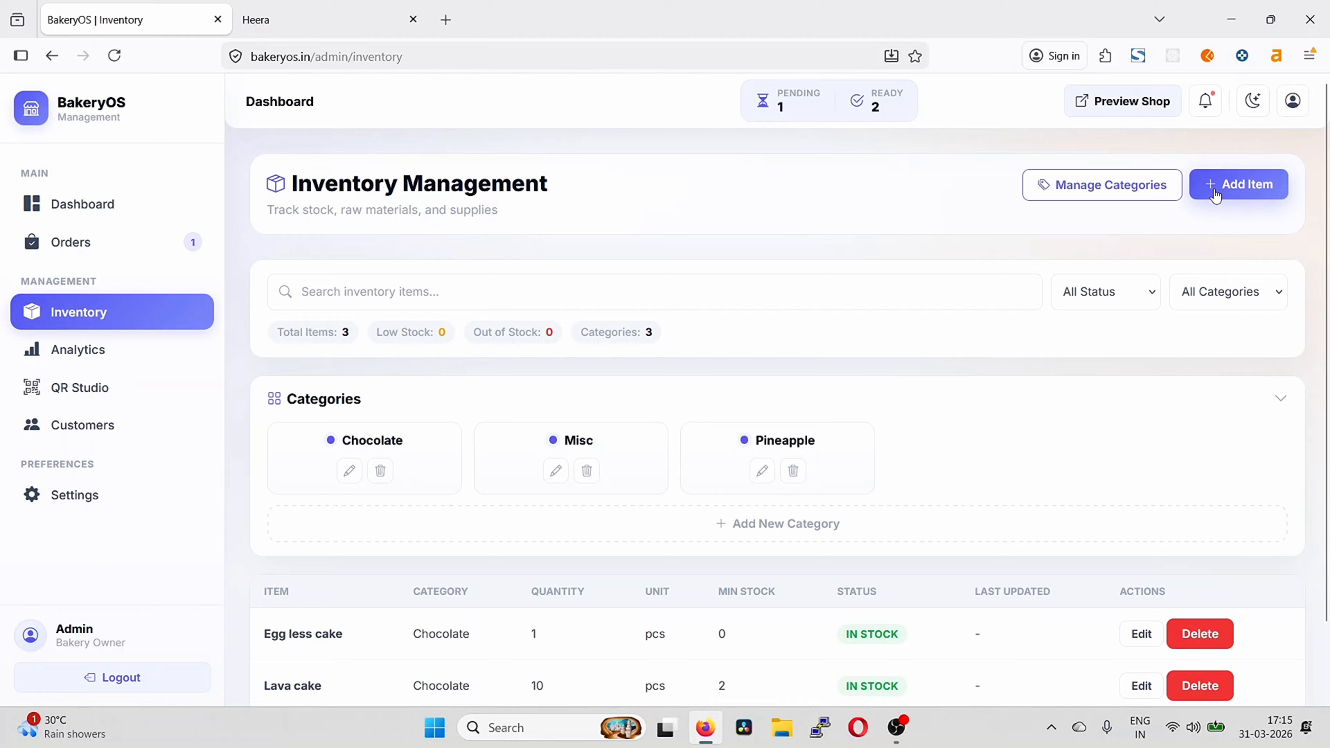
Start a new inventory item named Birthday Cake in the Chocolate category
left_click(1215, 193)
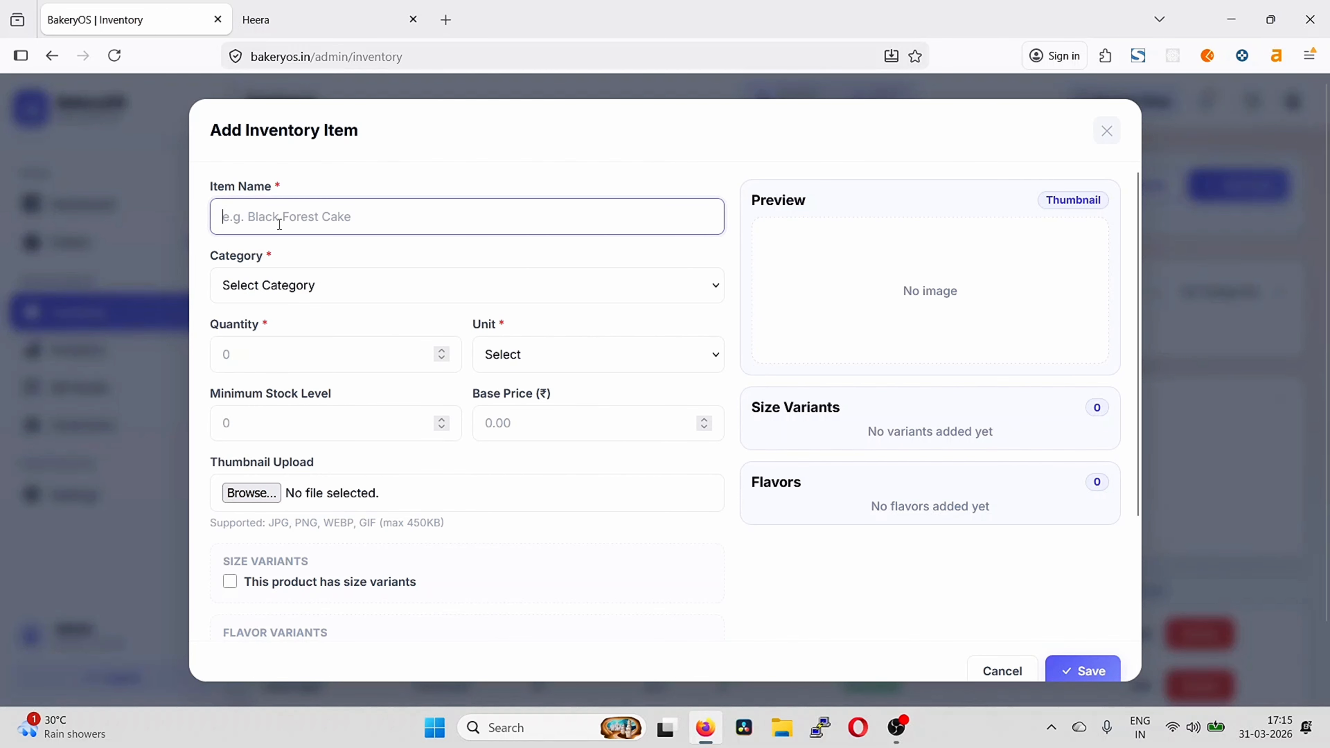
type("Birt")
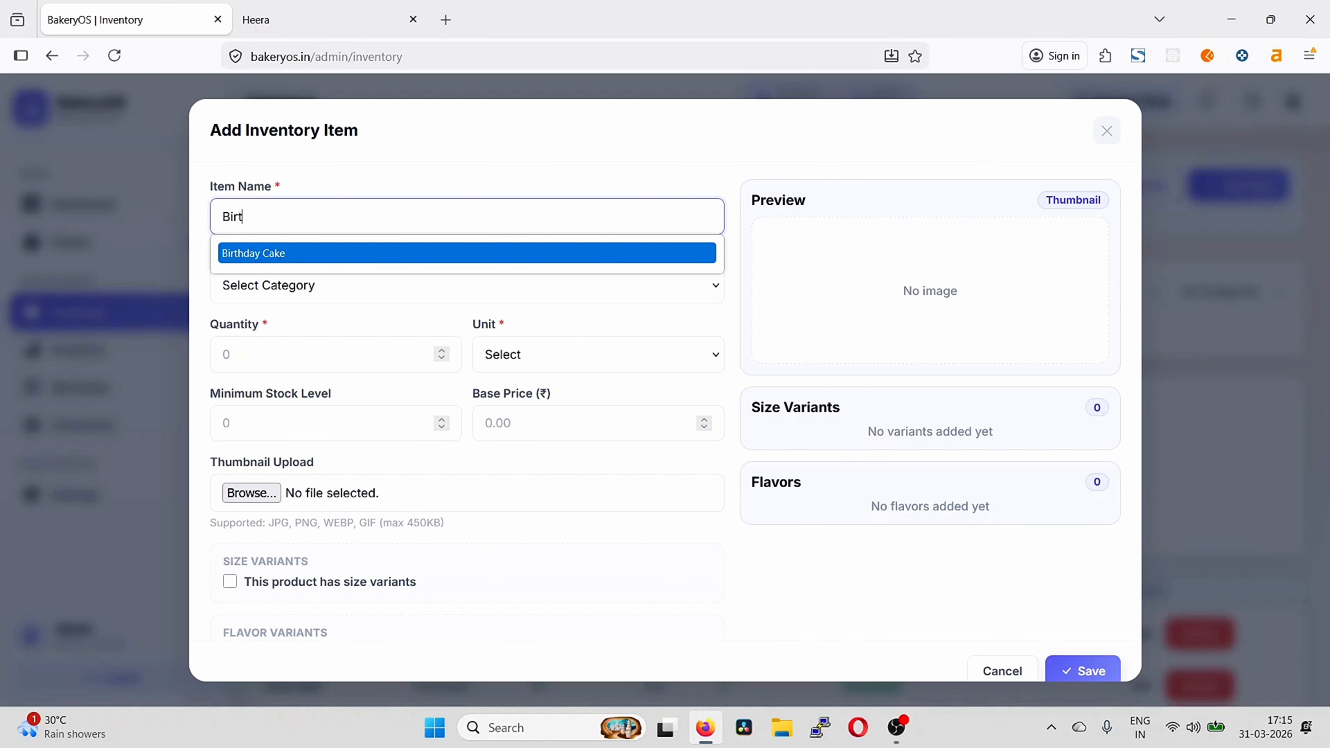
left_click(240, 254)
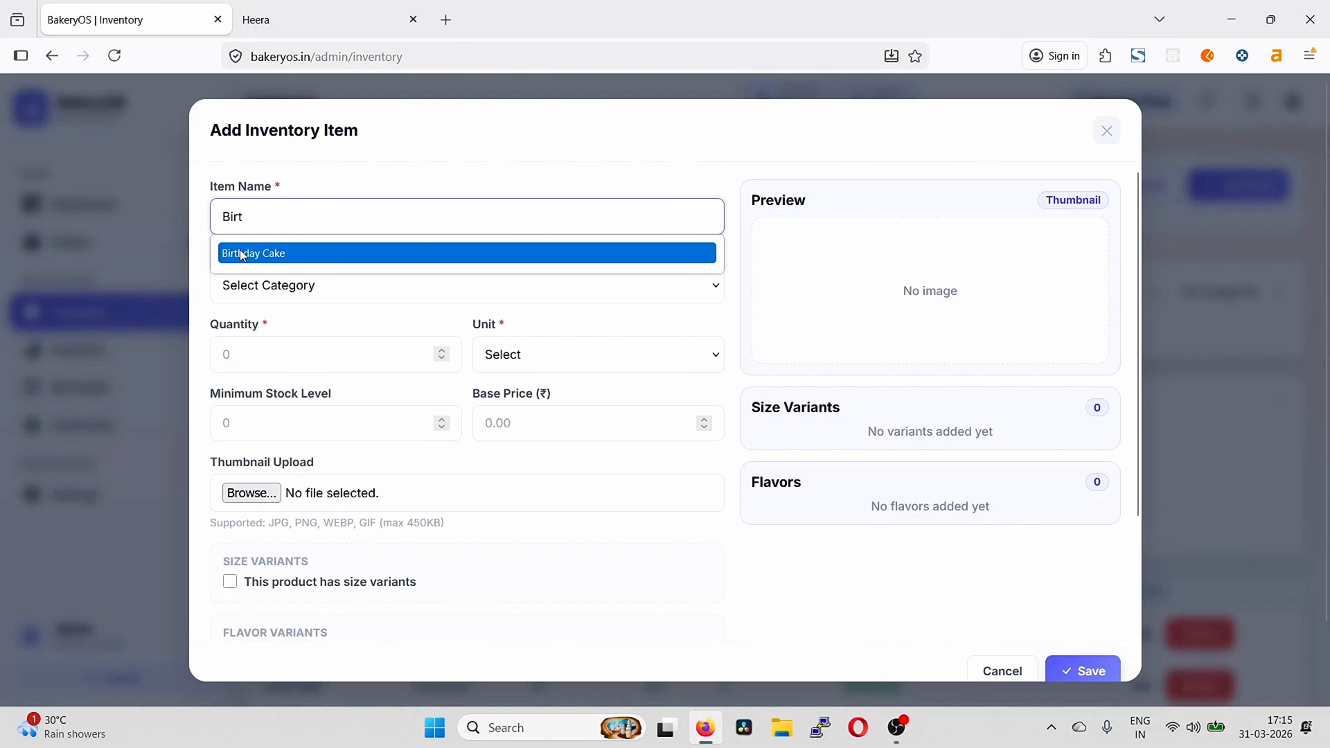
left_click(323, 285)
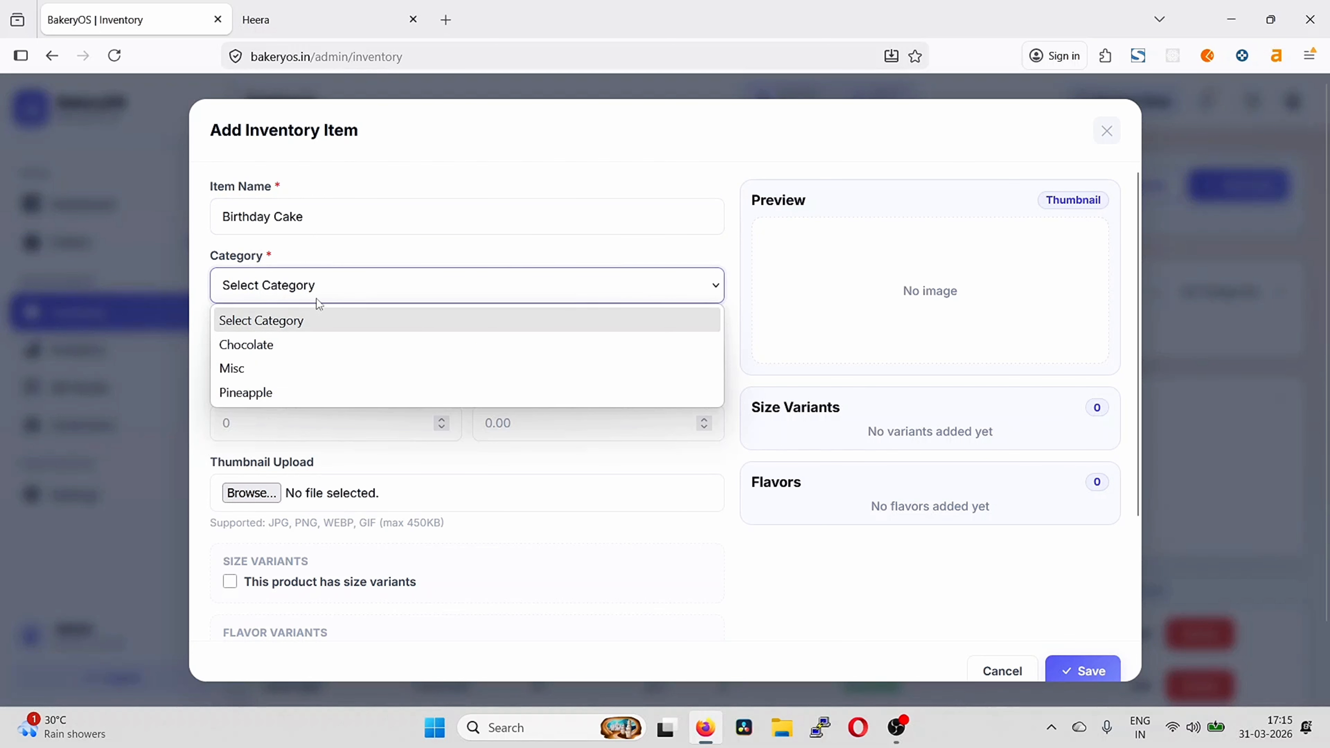
left_click(262, 352)
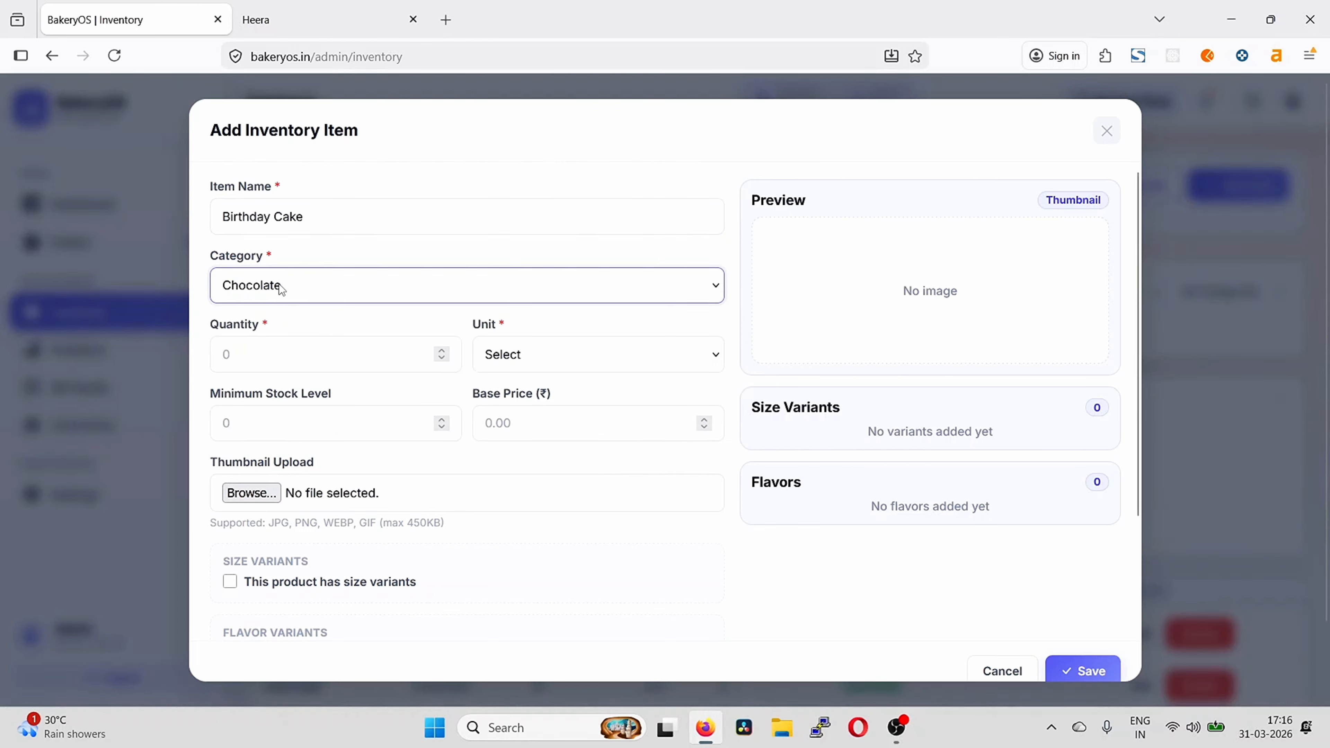
Set the new item's quantity to 100 and its unit to pound
left_click(281, 353)
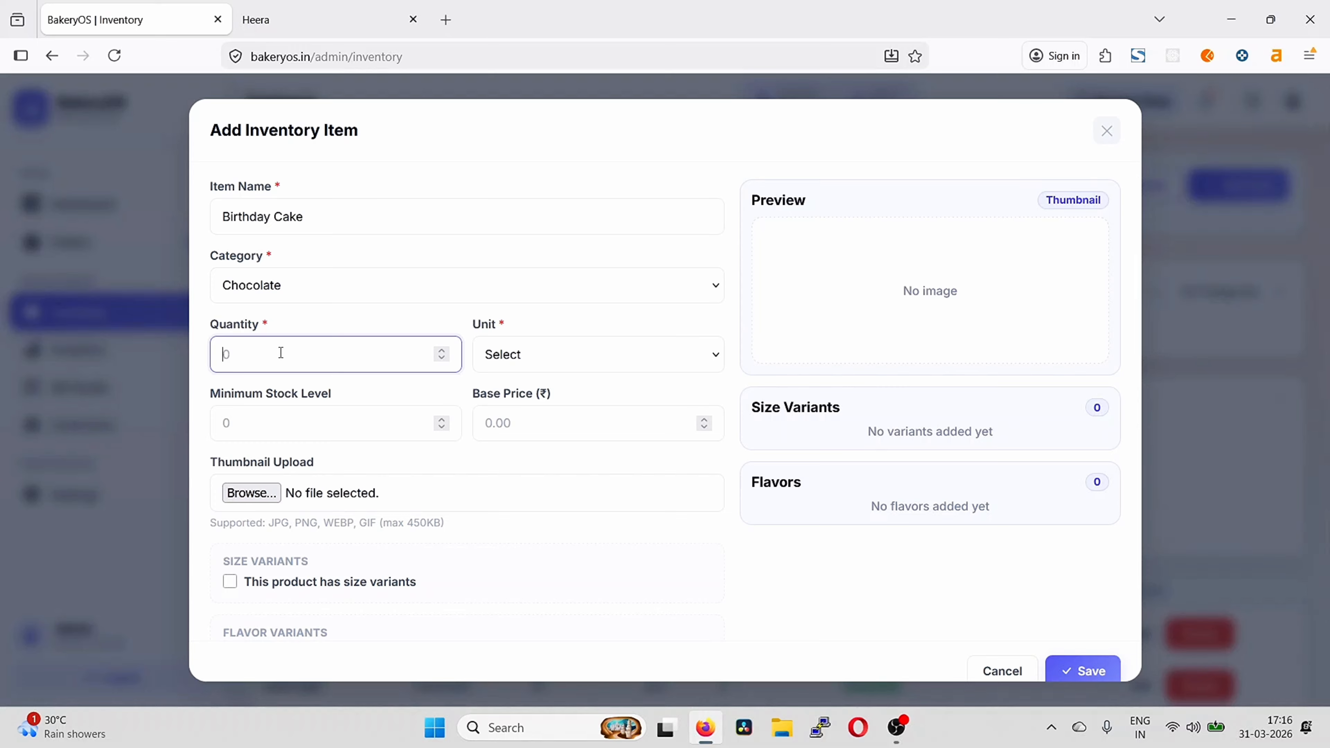
type("100")
key("Tab")
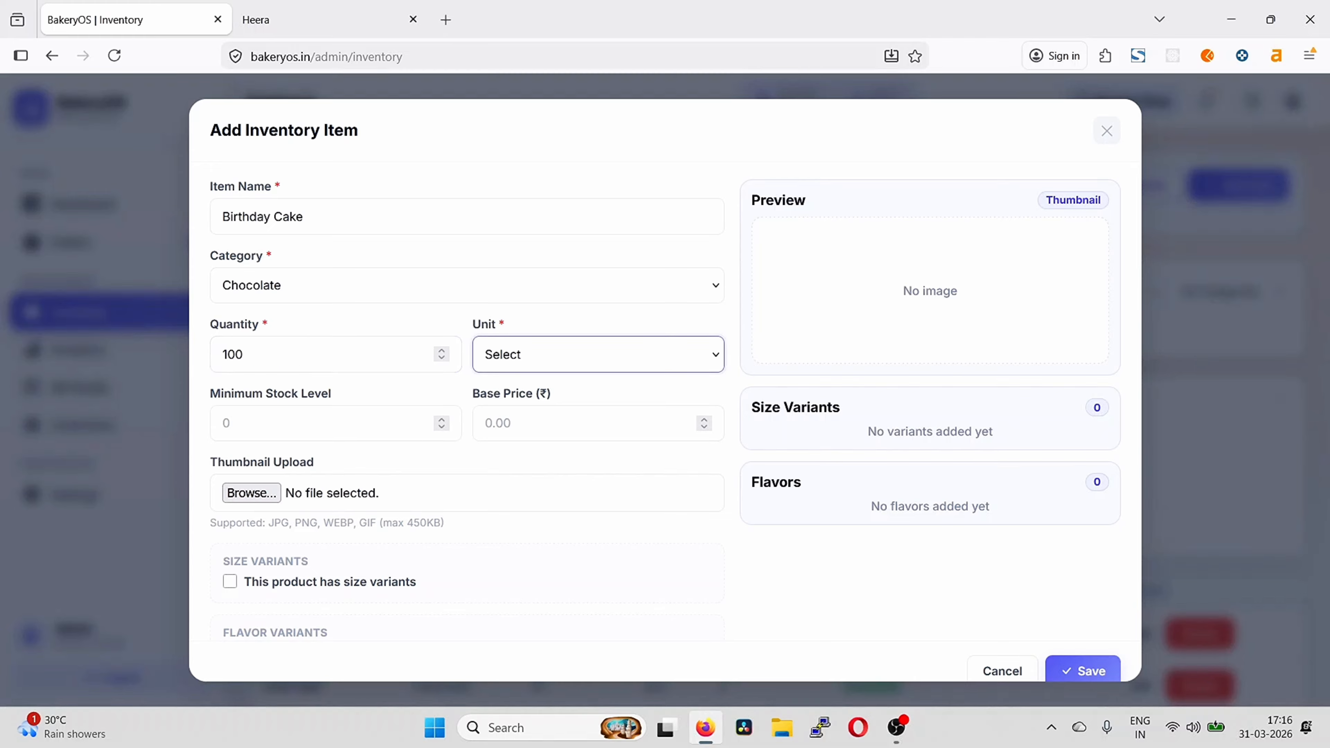
left_click(503, 364)
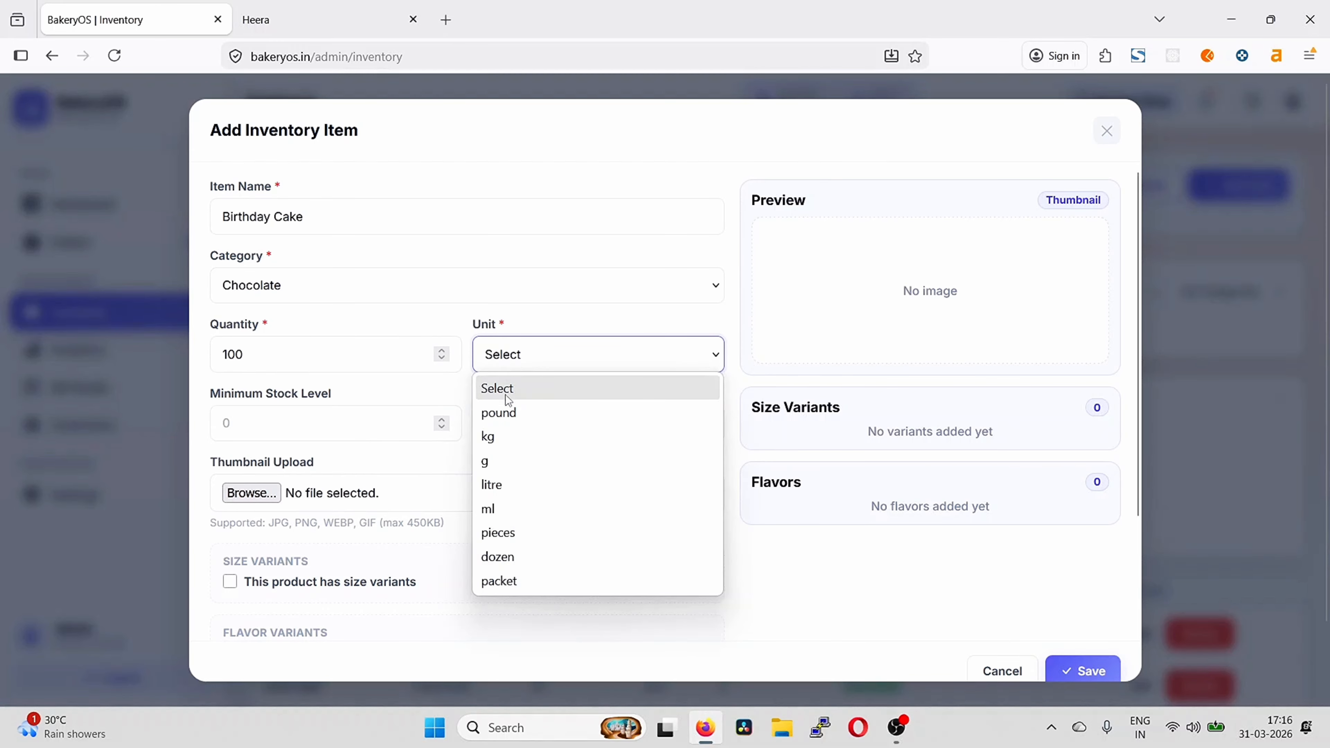
left_click(517, 417)
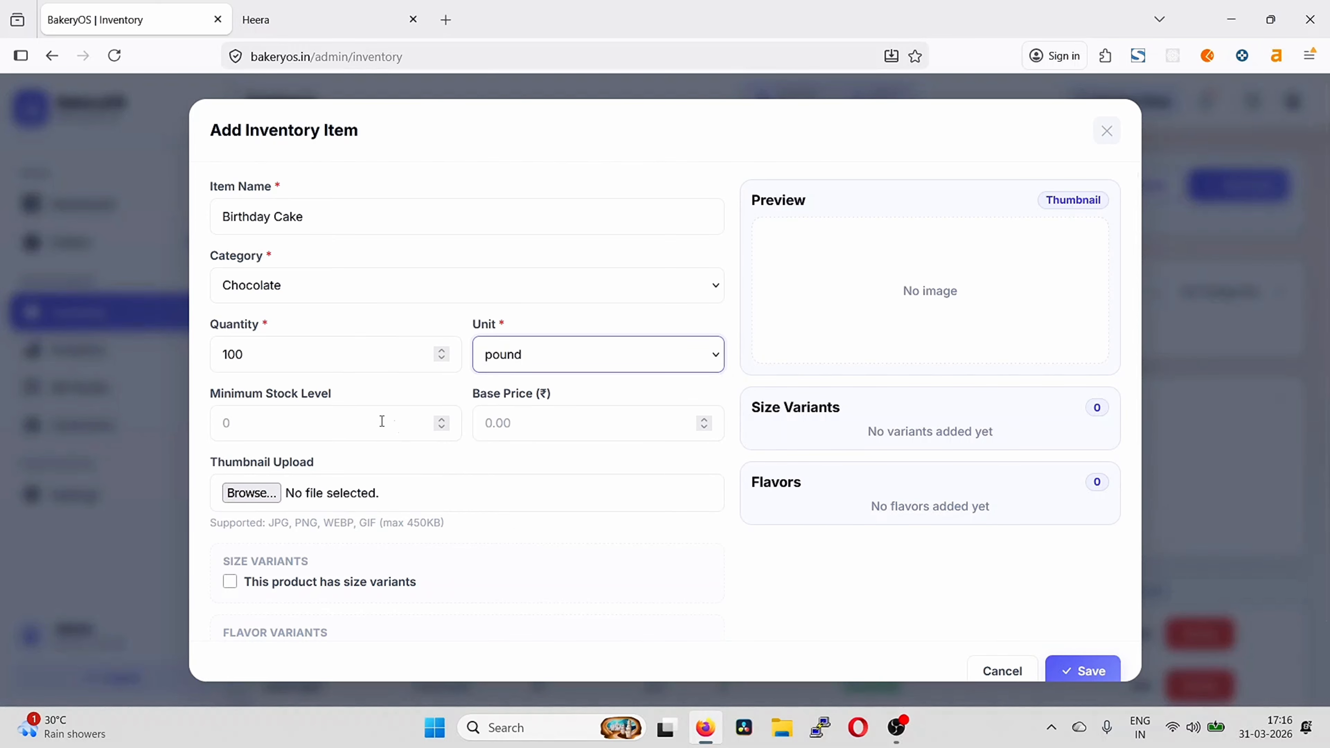
Set the new item's minimum stock level to 10 and its base price to 200
left_click(283, 424)
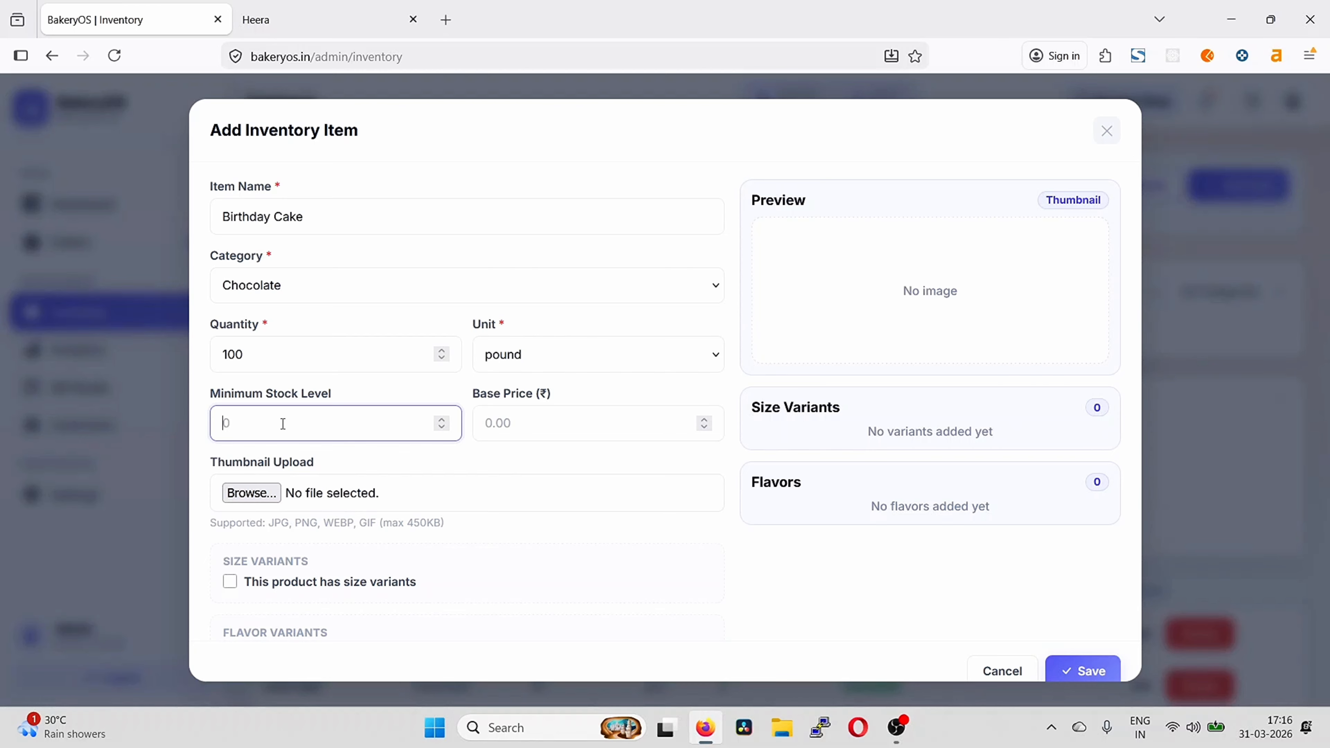
type("10")
left_click(507, 423)
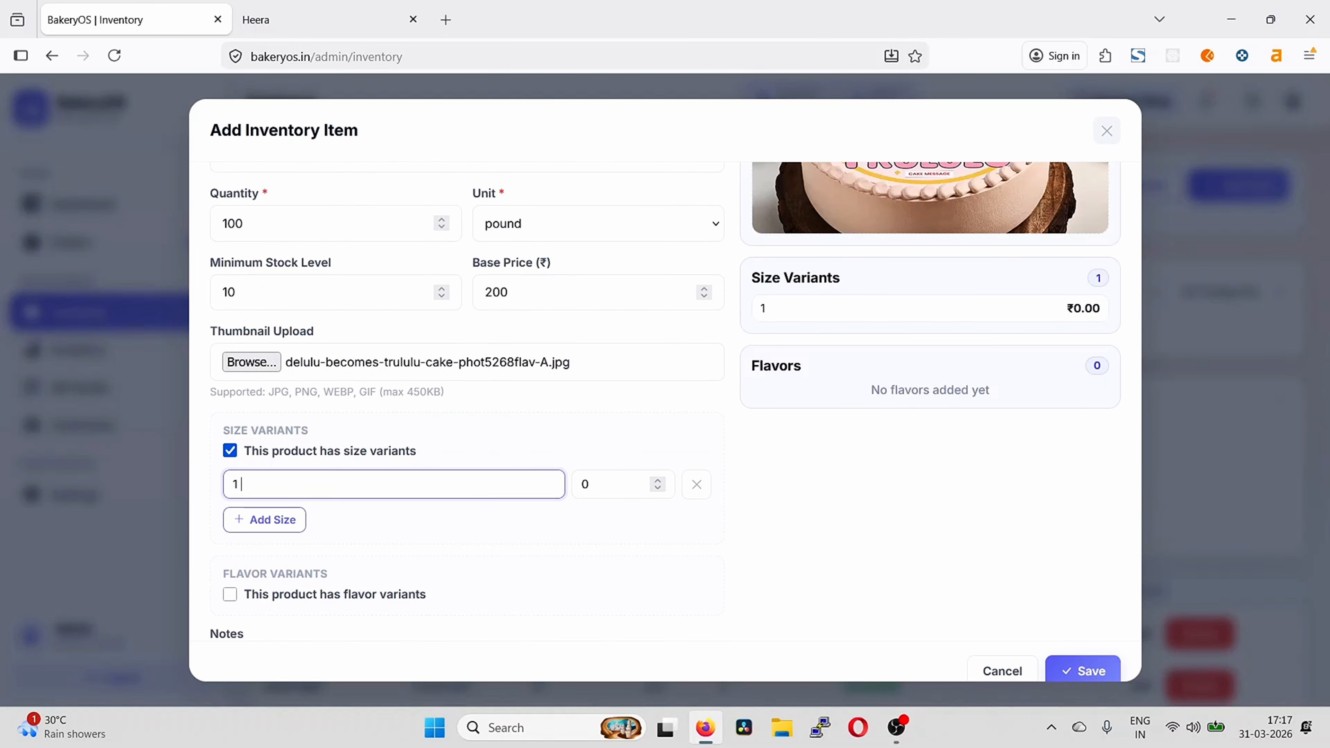
Complete the item's first size variant as 1 Pound with a price of 250
type("Pound")
key("Tab")
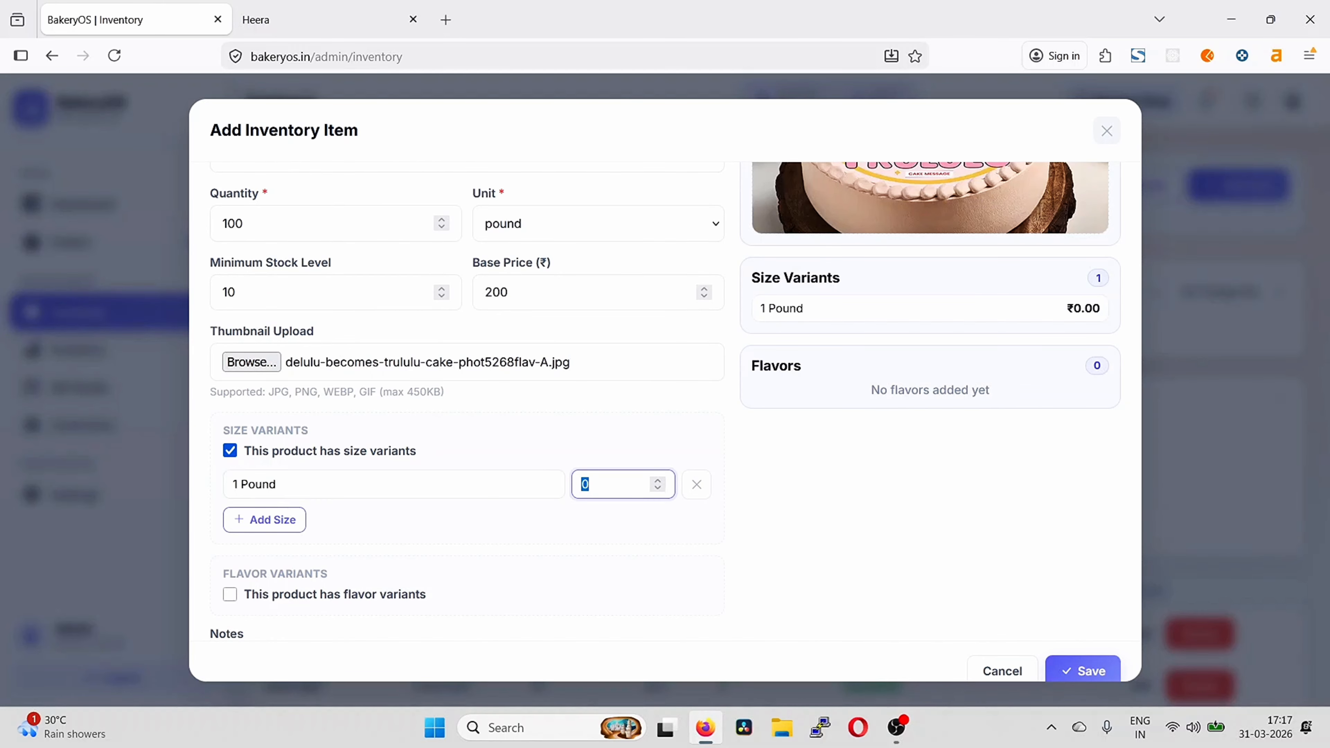
type("2500")
key("BackSpace")
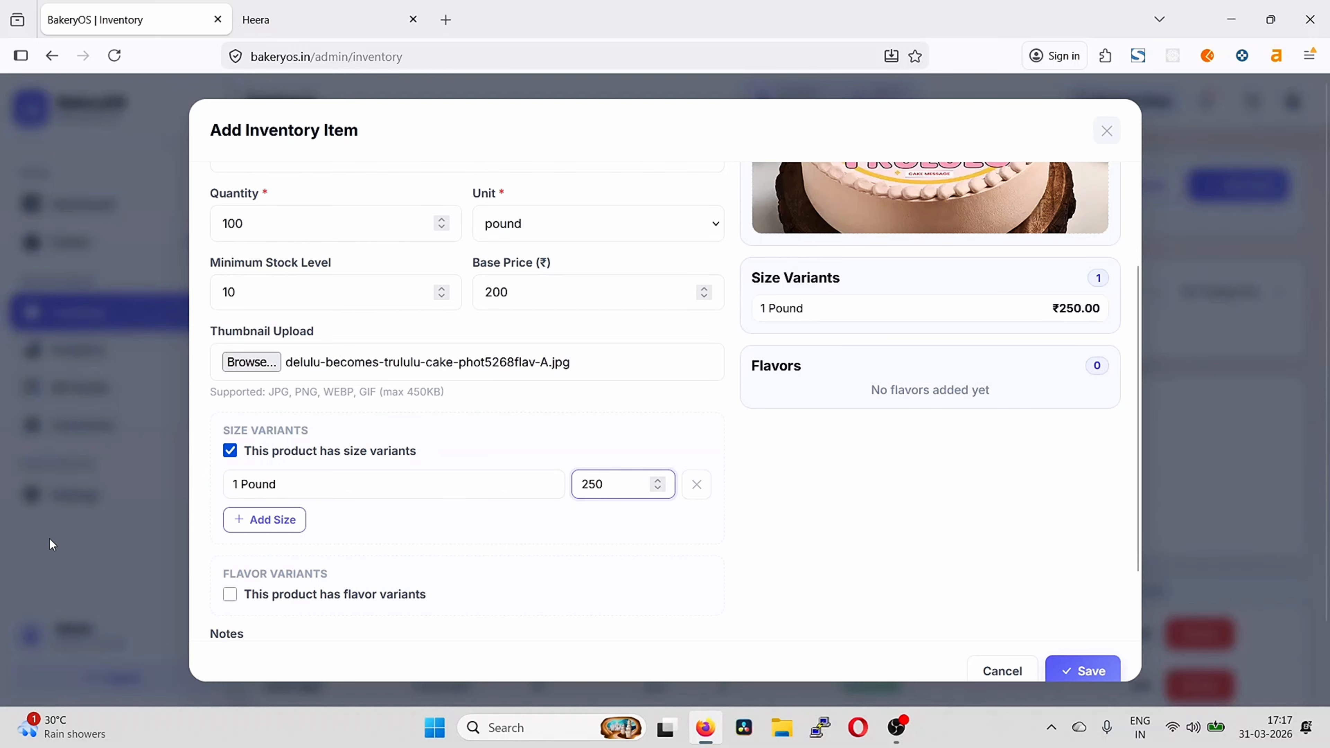
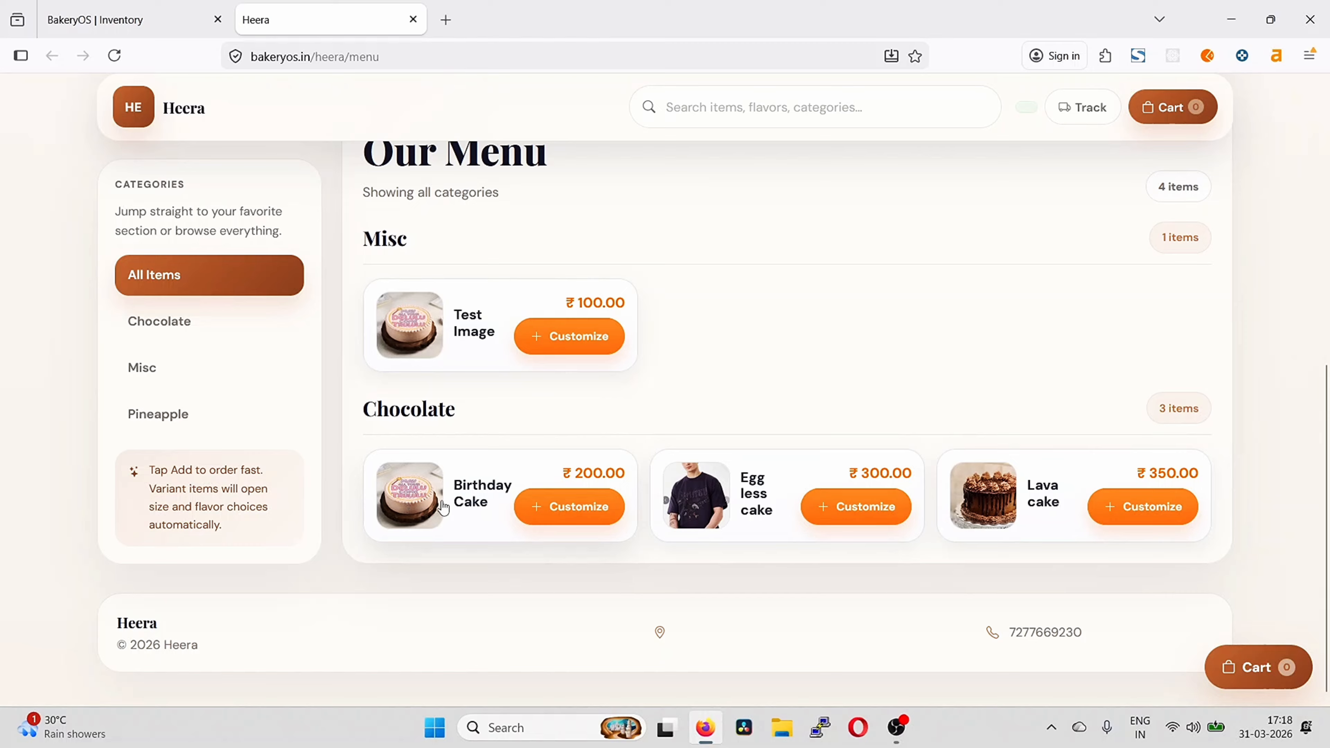
Preview the Birthday Cake's customization in the public shop, trying the Vanilla and Choco flavors, and close it without adding to the cart
left_click(407, 495)
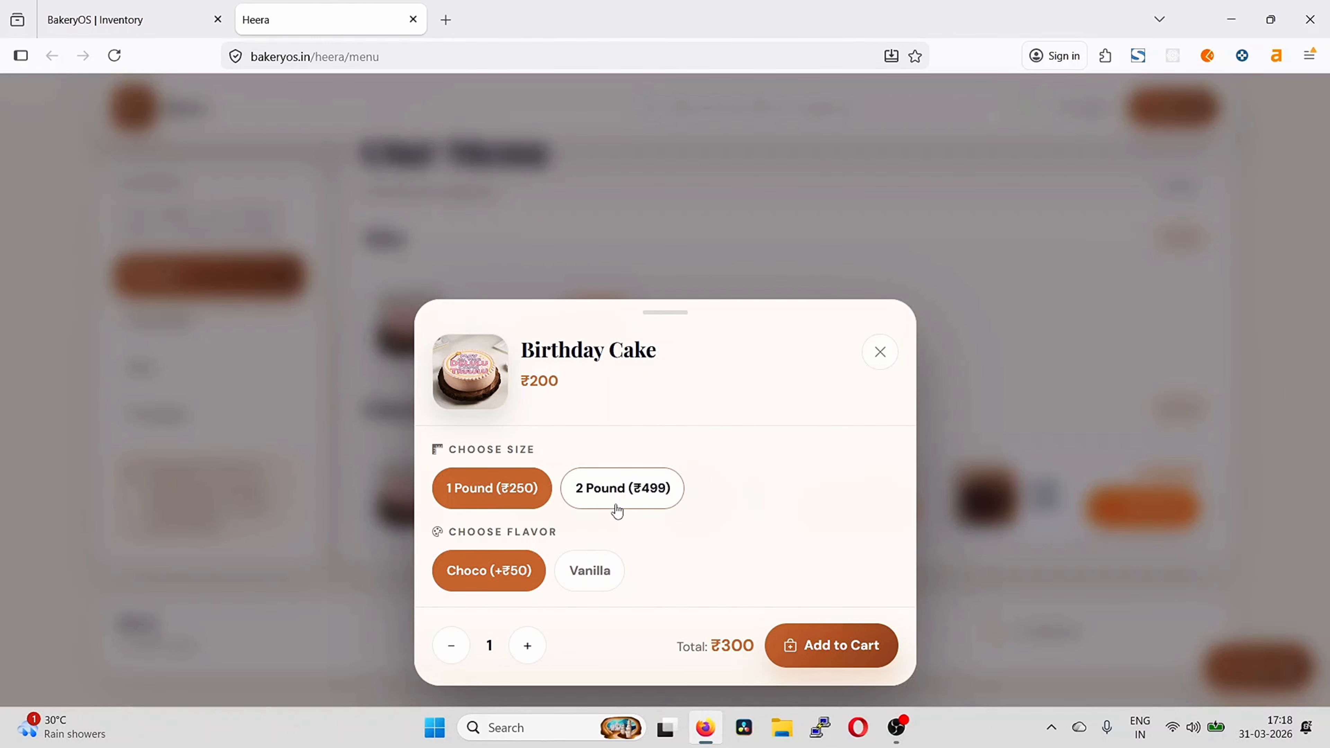
left_click(578, 580)
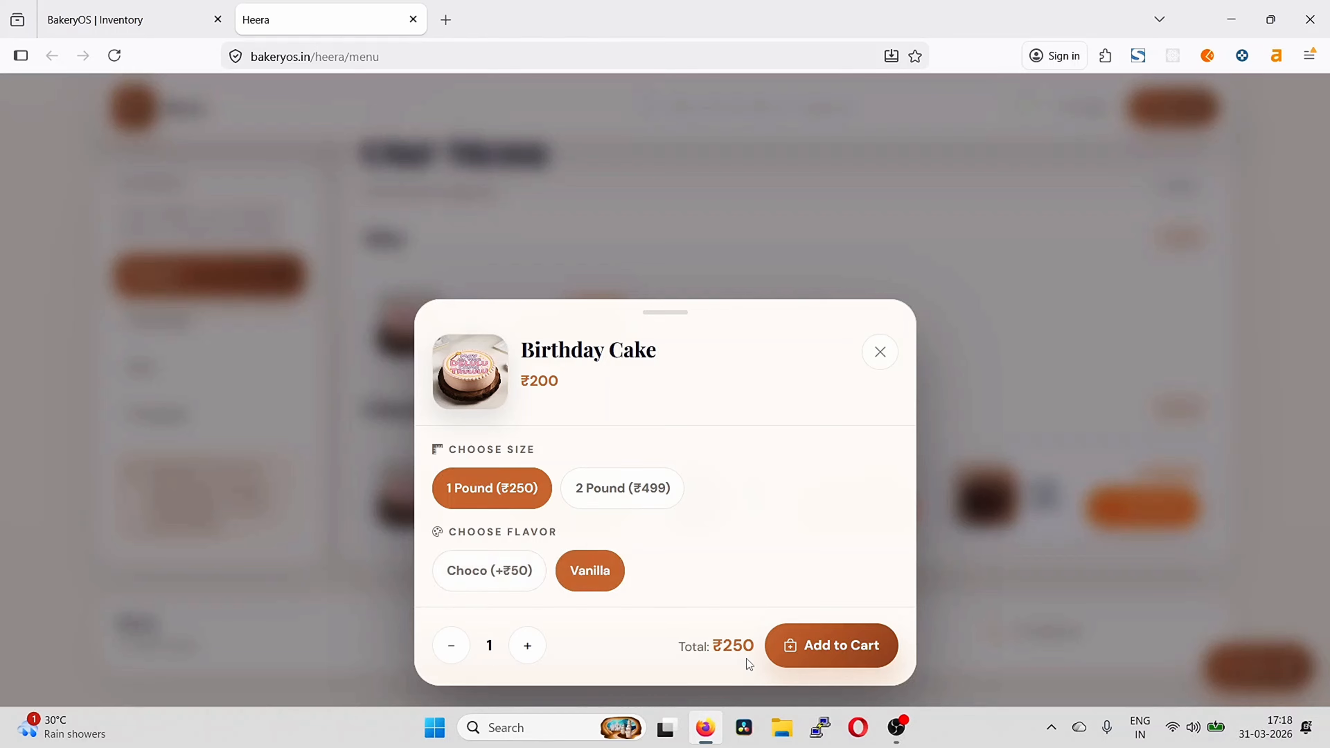
left_click(478, 571)
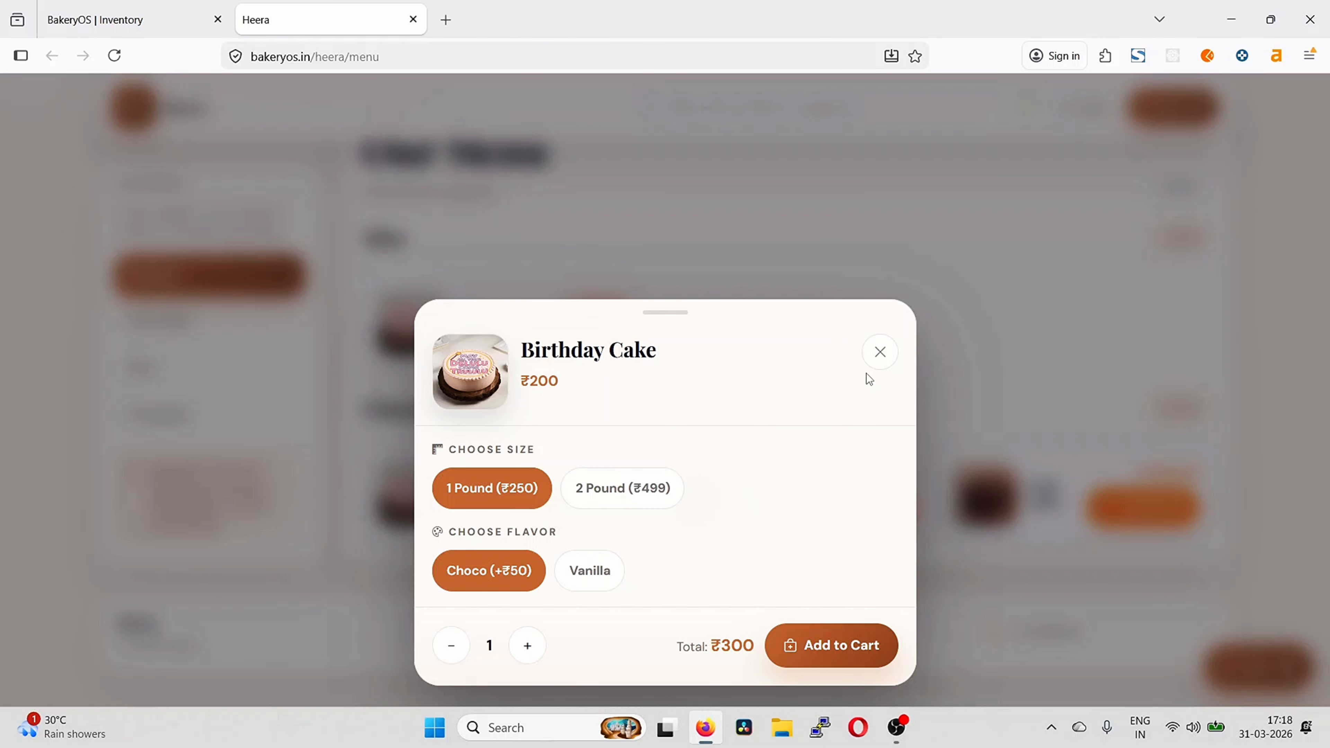
left_click(880, 352)
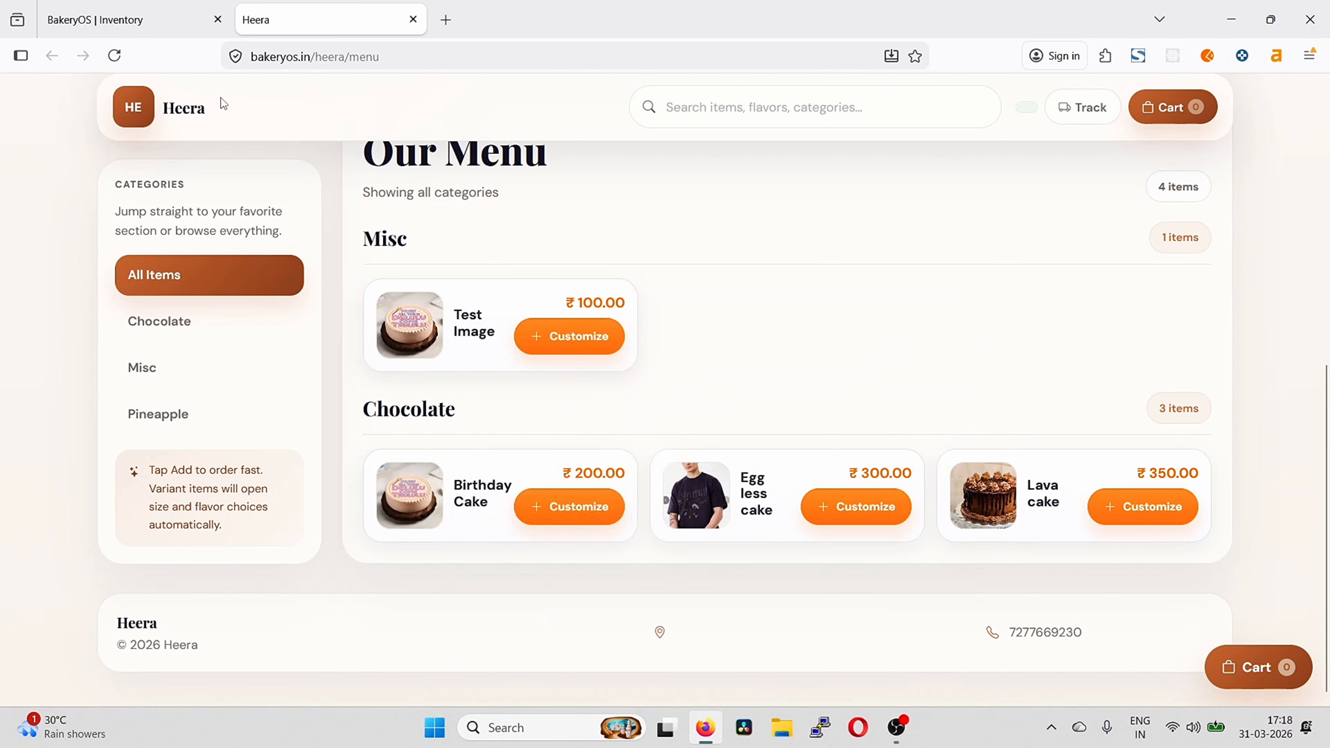
In the admin panel's QR Studio, set the total number of dine-in tables to 12 and preview the QR code for table 11
left_click(152, 19)
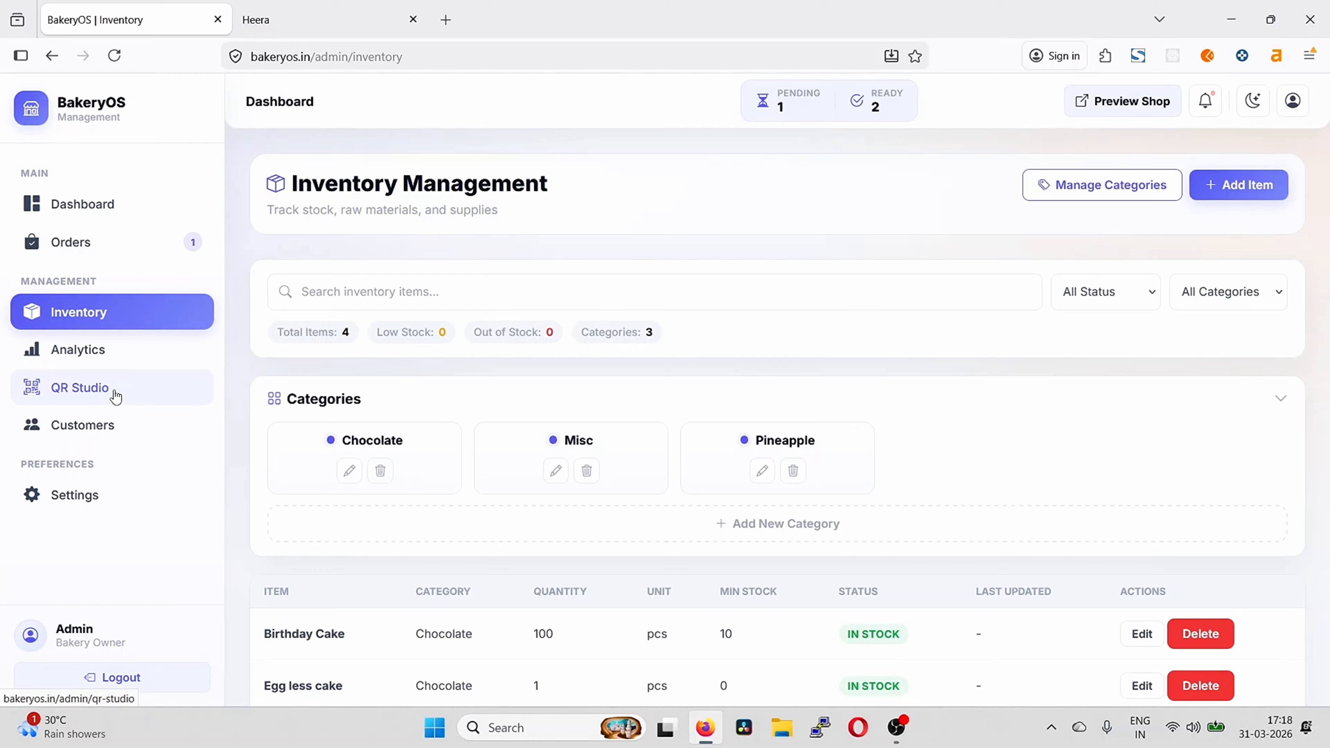
left_click(116, 397)
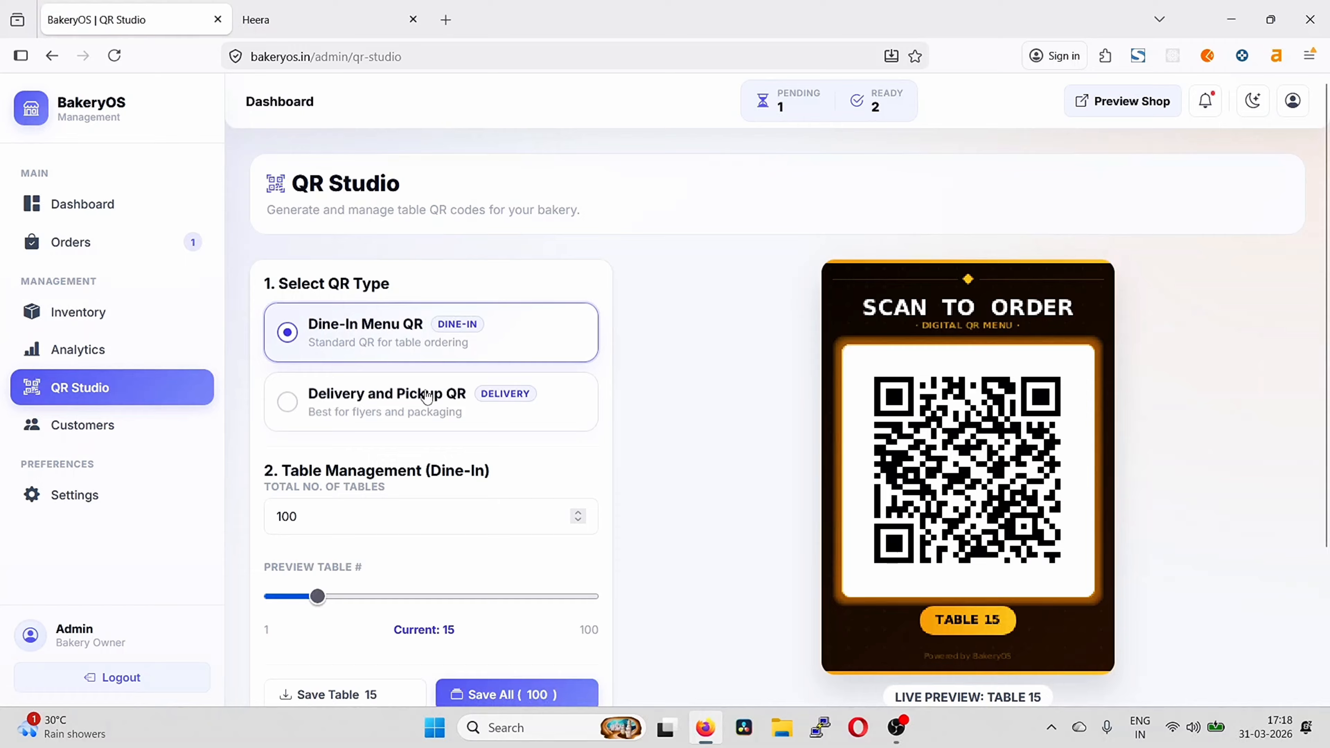
scroll(710, 380, "down", 1)
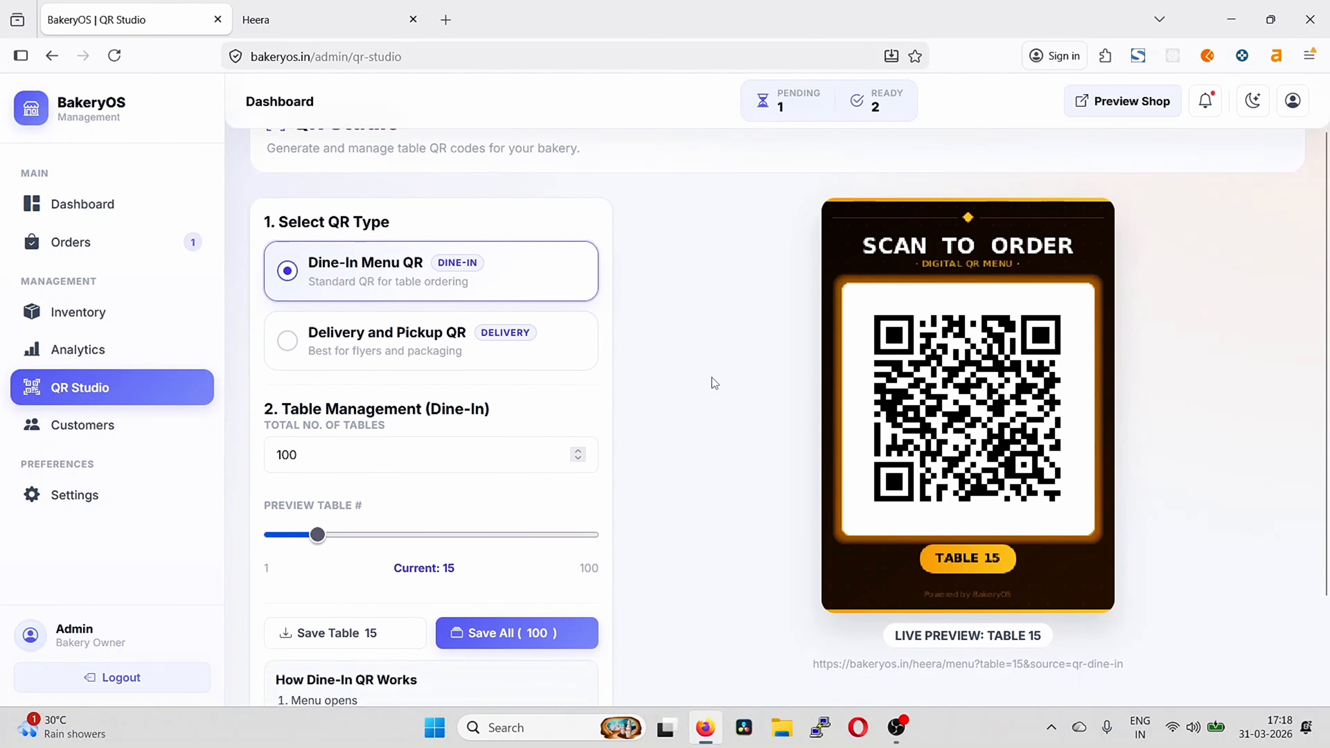
left_click(364, 459)
left_click_drag(364, 459, 220, 448)
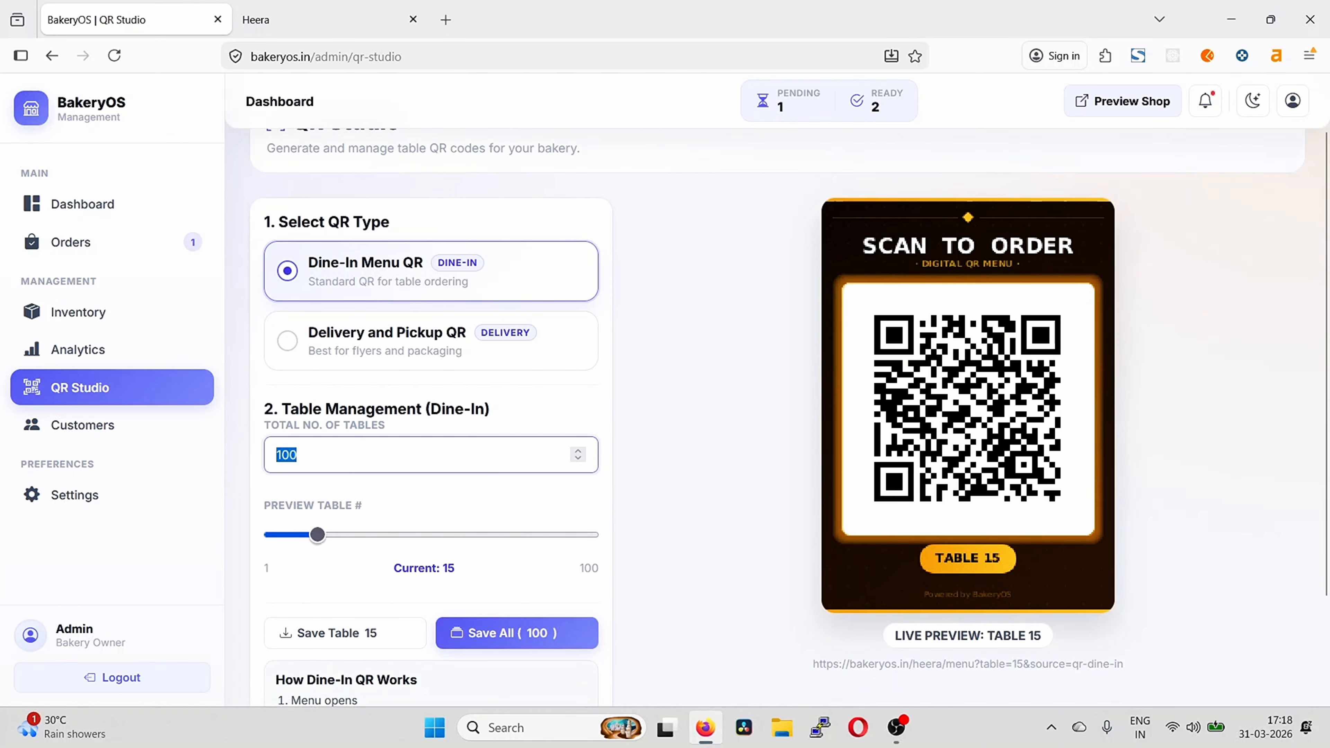
type("12")
left_click(360, 521)
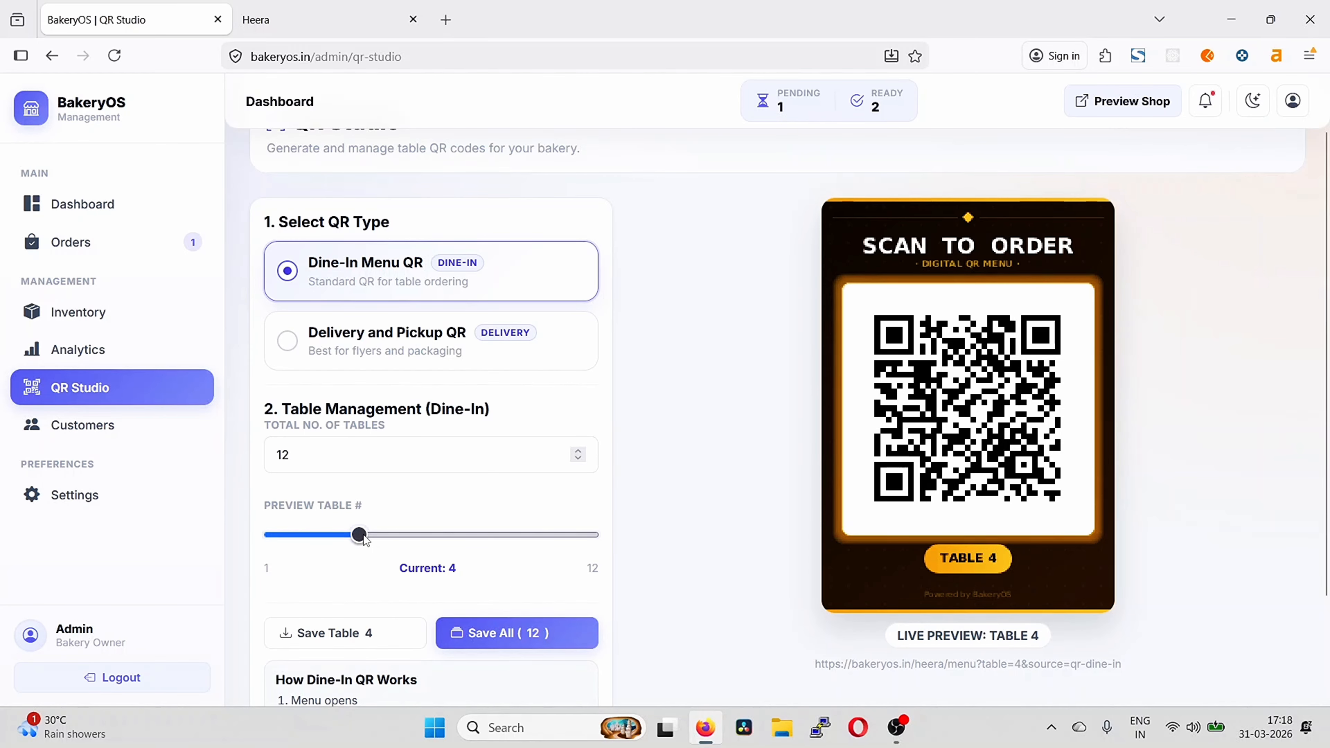
left_click_drag(360, 534, 558, 538)
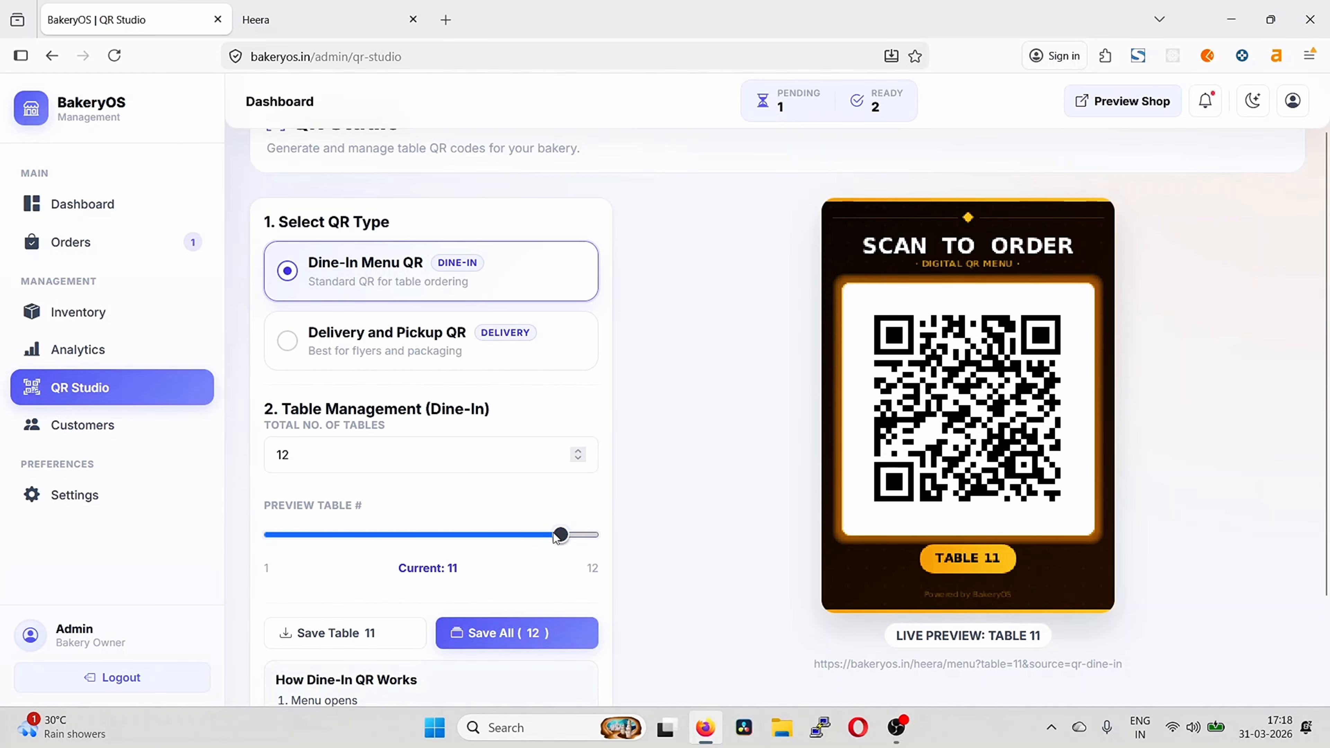
Review the Delivery and Pickup QR code with its instructions and view the Customers page
scroll(468, 535, "up", 2)
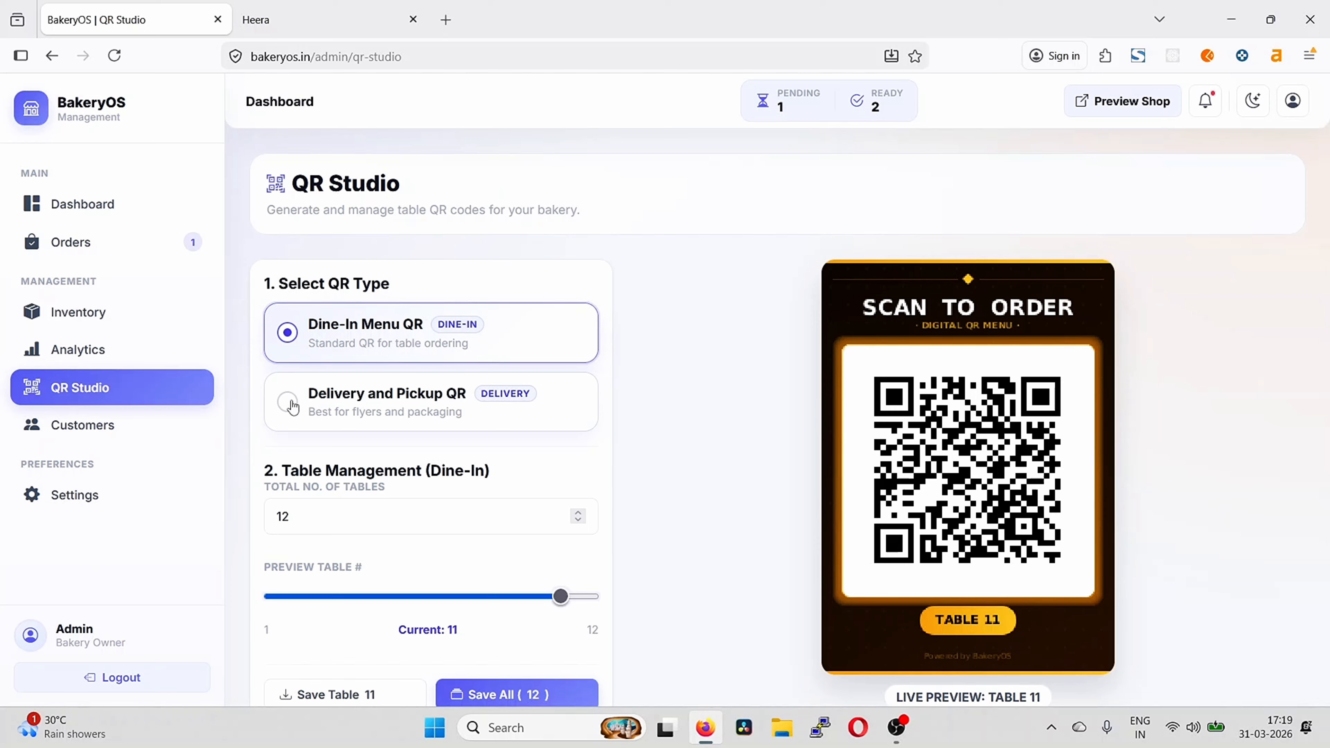
left_click(290, 403)
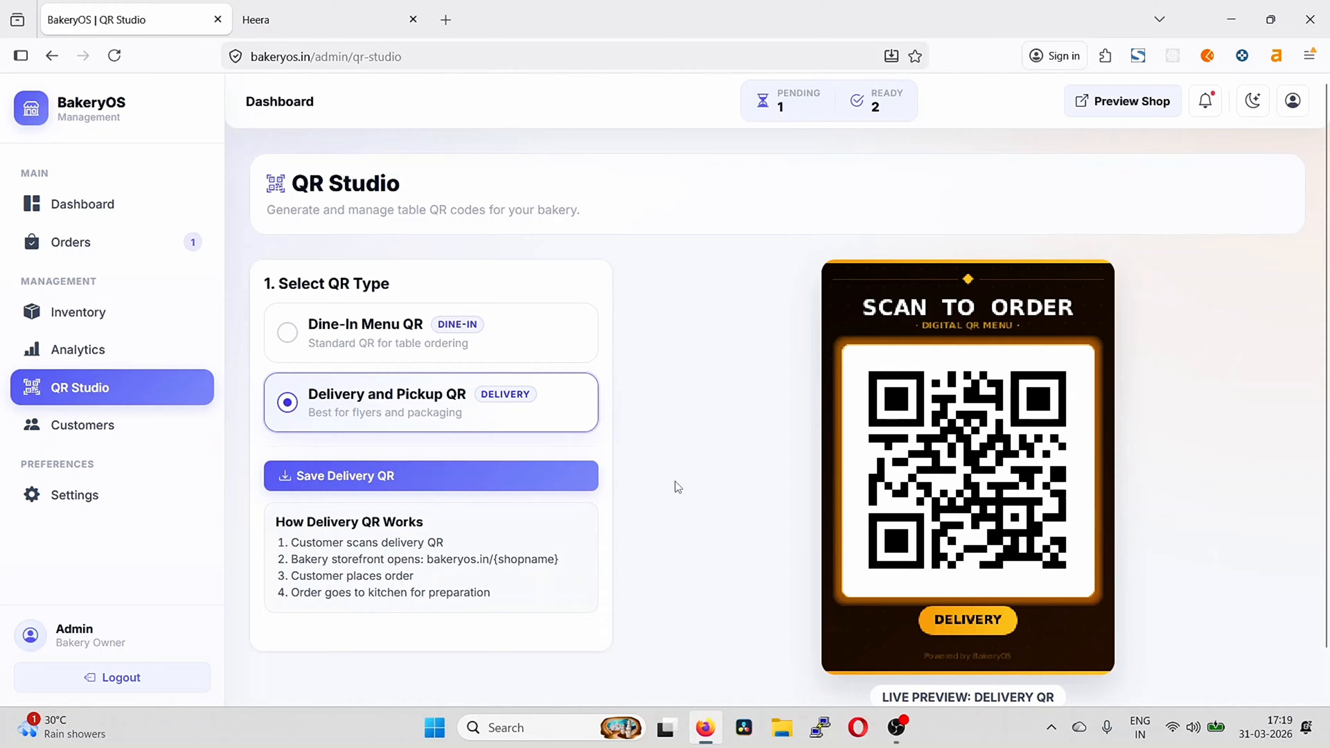
scroll(677, 485, "down", 2)
scroll(678, 486, "up", 2)
scroll(342, 370, "down", 1)
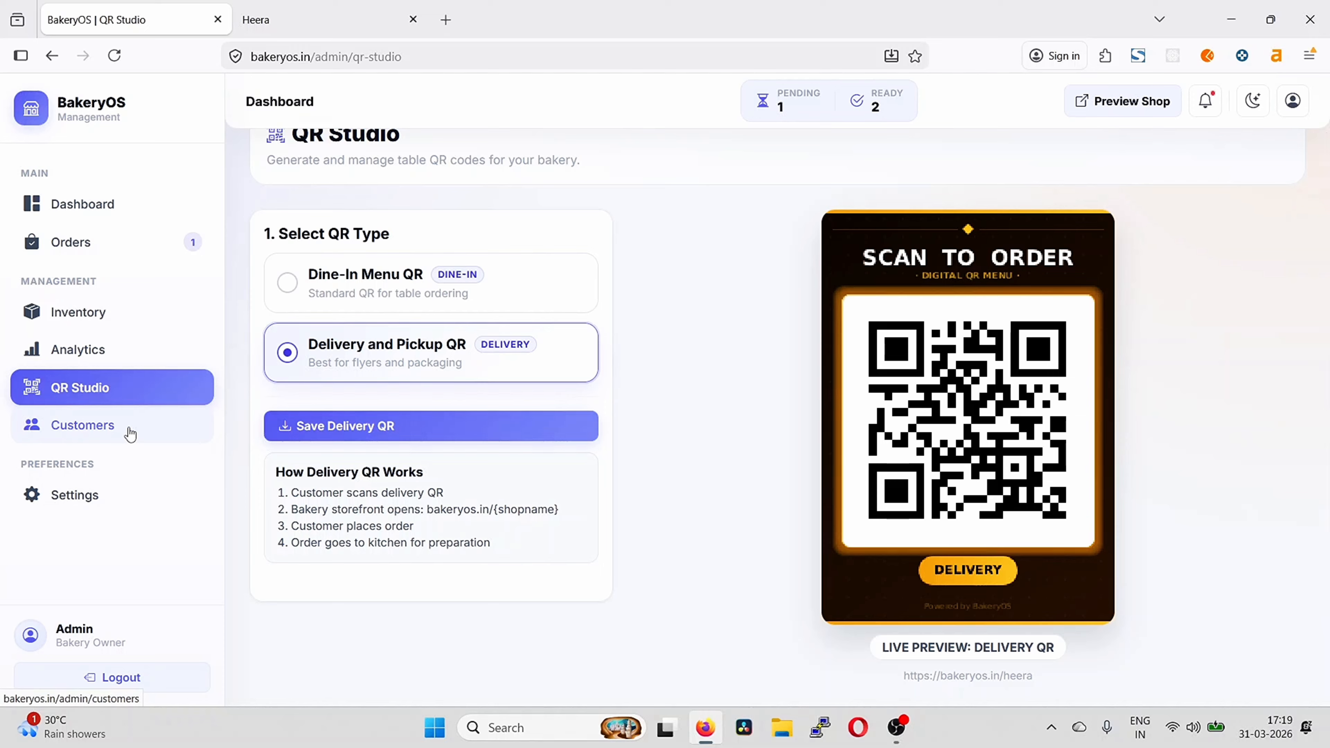
left_click(131, 434)
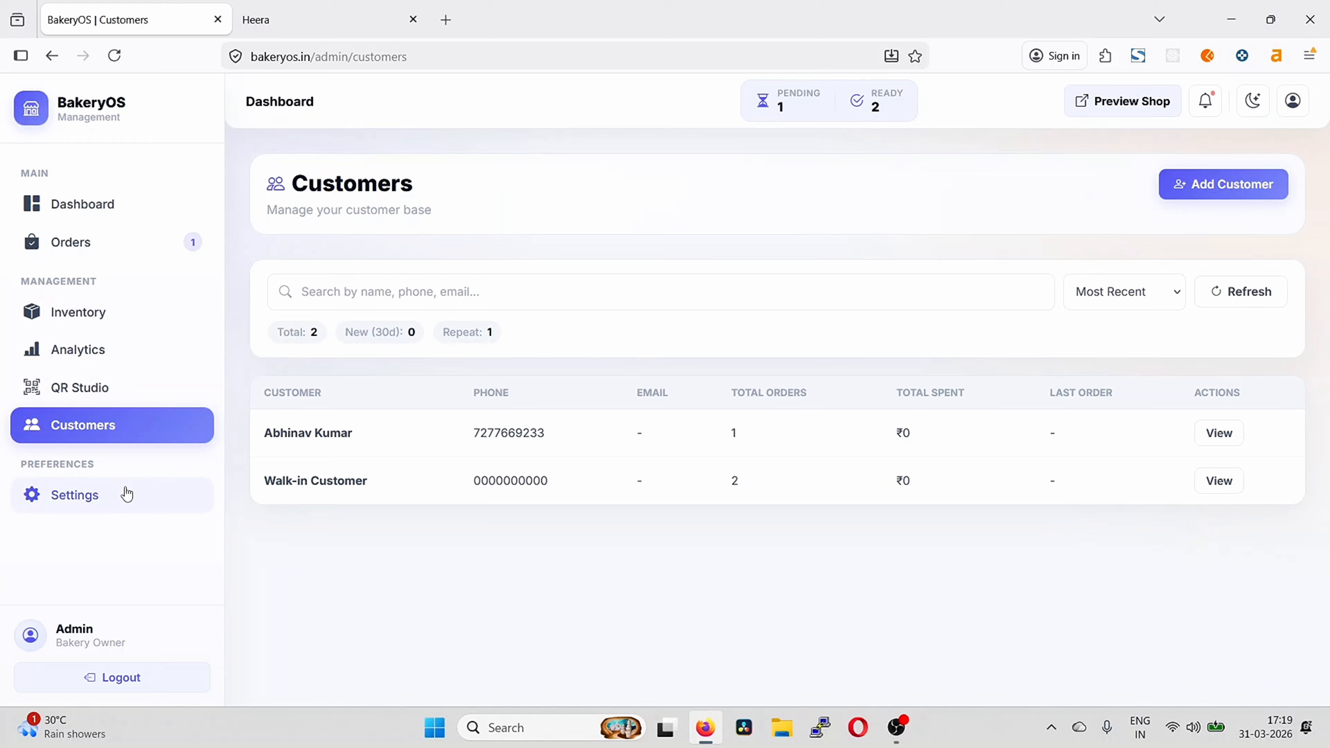
Change the shop name to Heera Sweets in the branding settings and save all settings
left_click(107, 496)
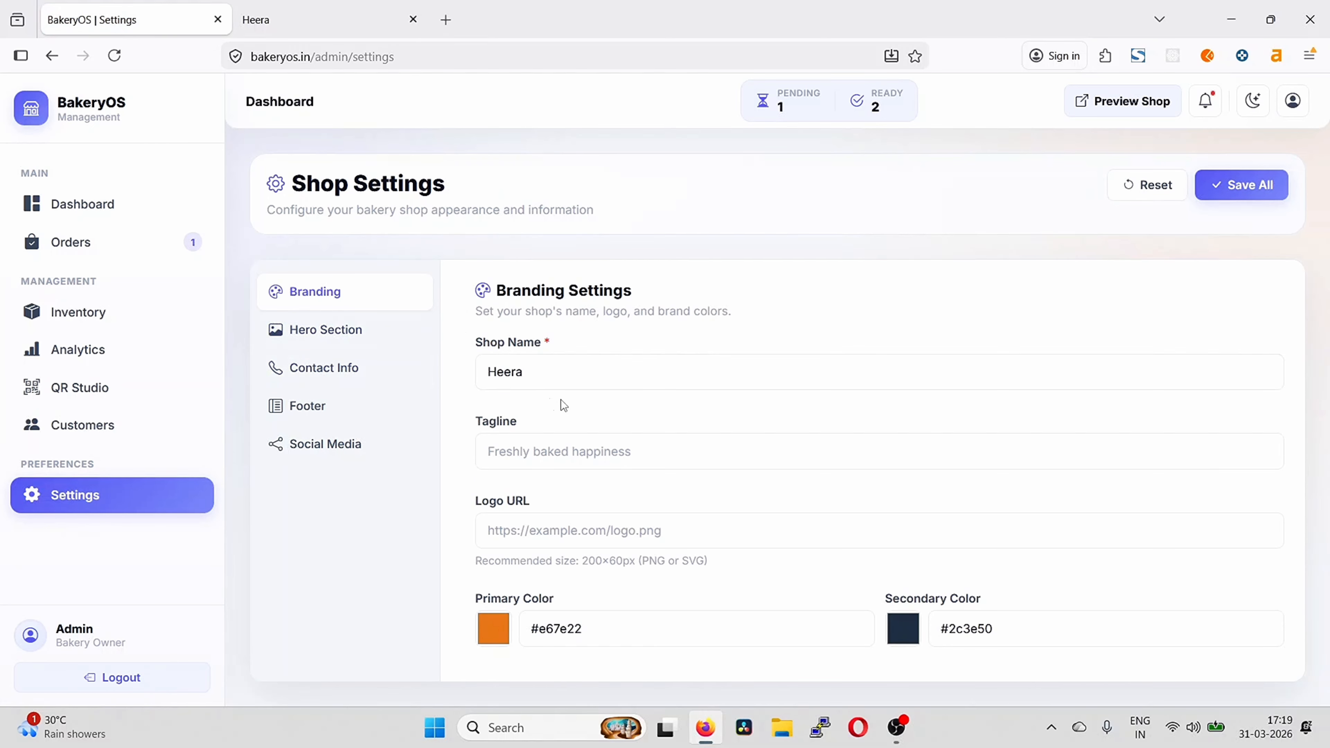
triple_click(561, 383)
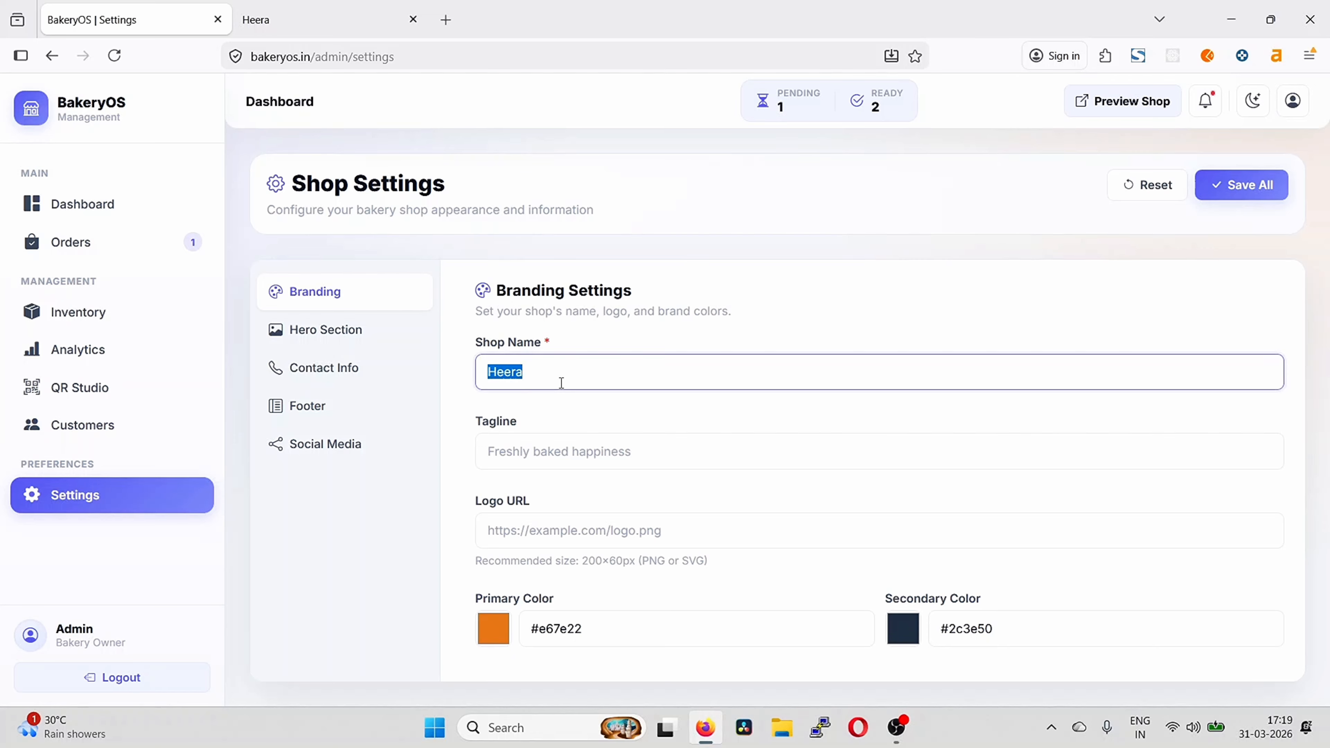
left_click(561, 384)
type("Sweets")
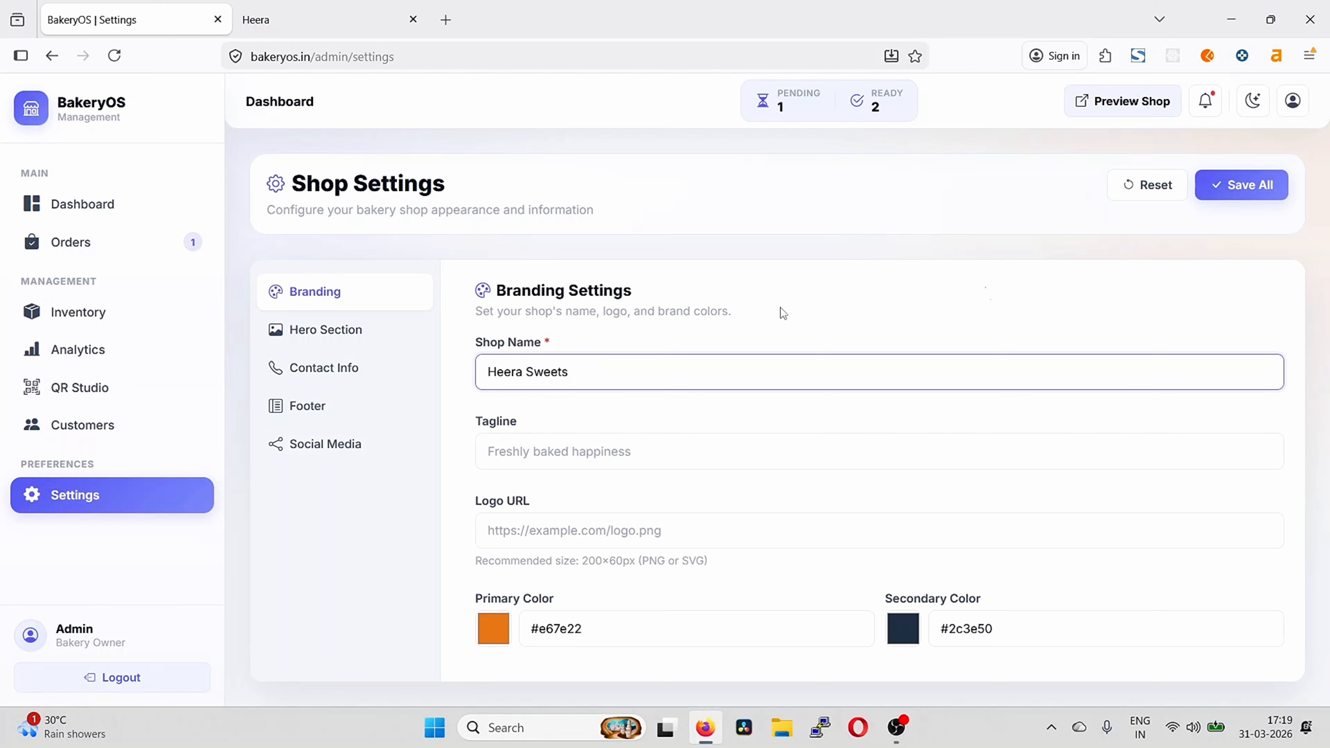
left_click(1247, 186)
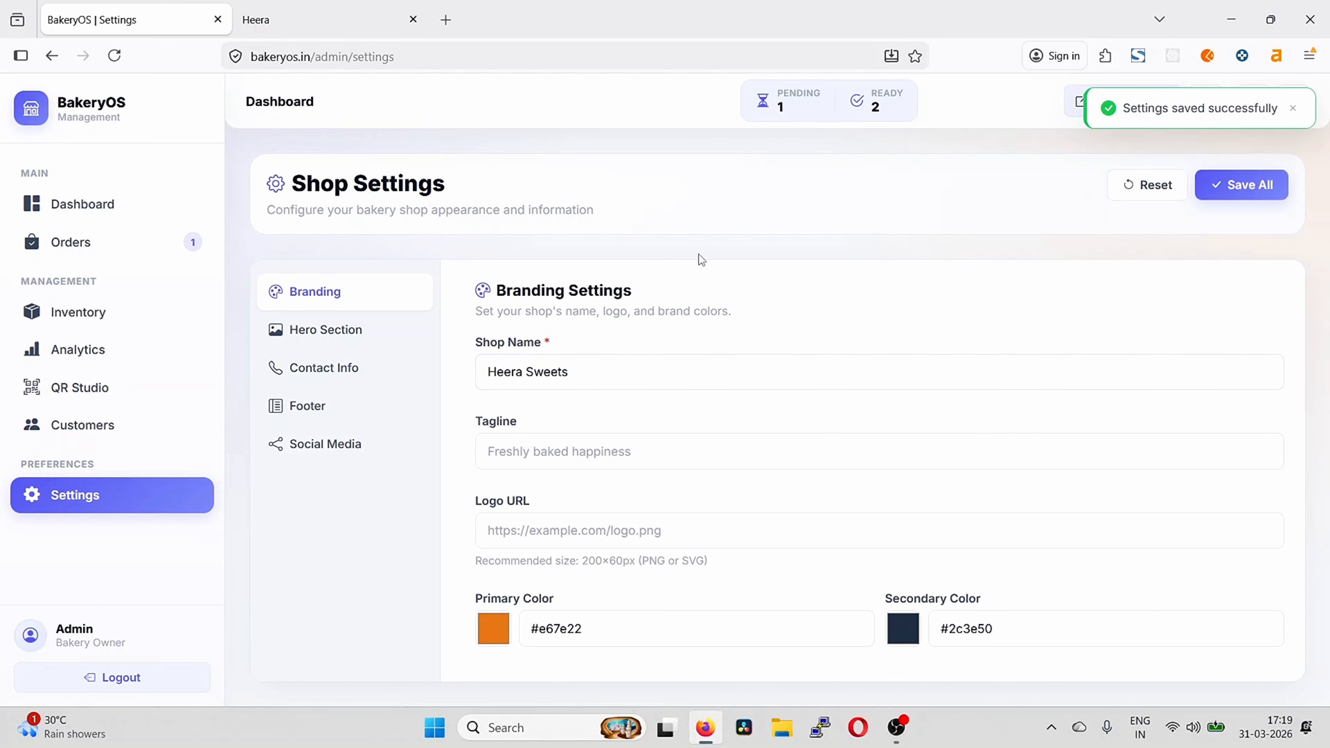
Reload the public shop menu and check the shop name in its header
left_click(350, 7)
key("F5")
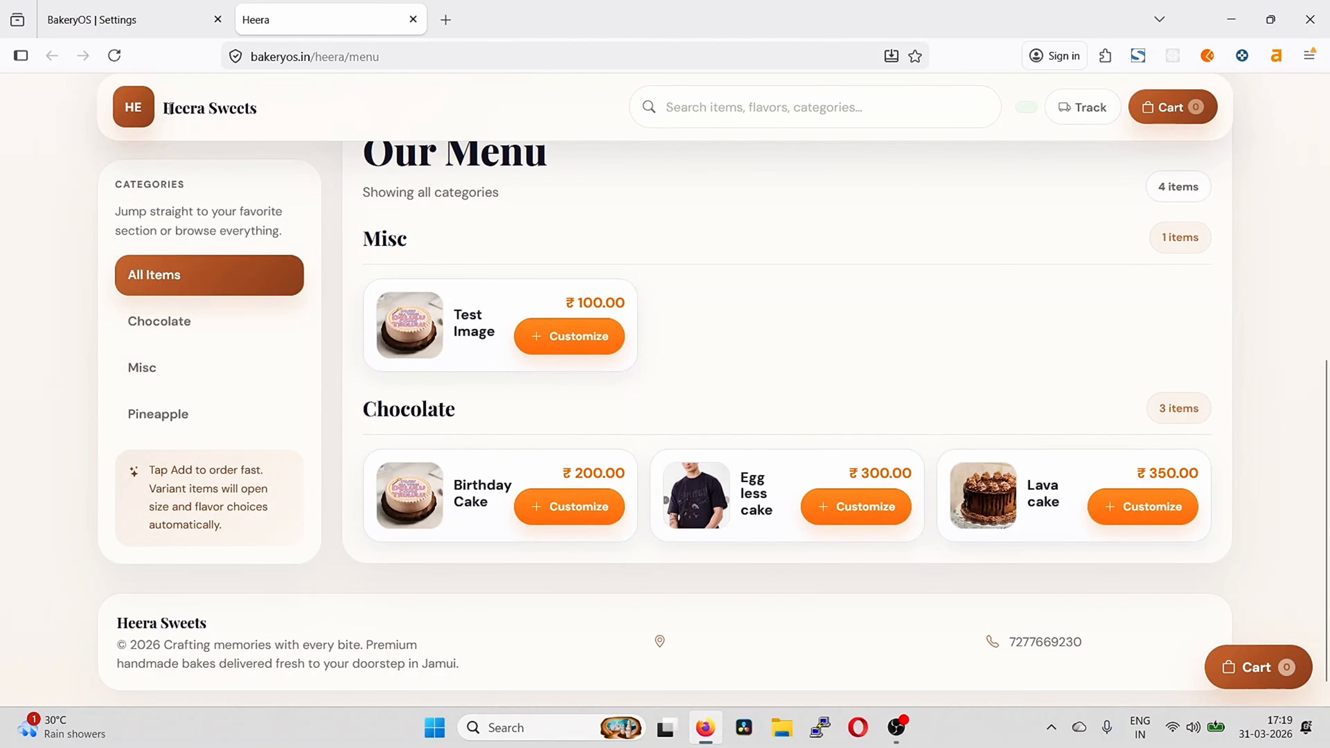
left_click_drag(169, 107, 285, 108)
Review the Social Media, Footer and Contact Info sections of the admin shop settings
left_click(126, 16)
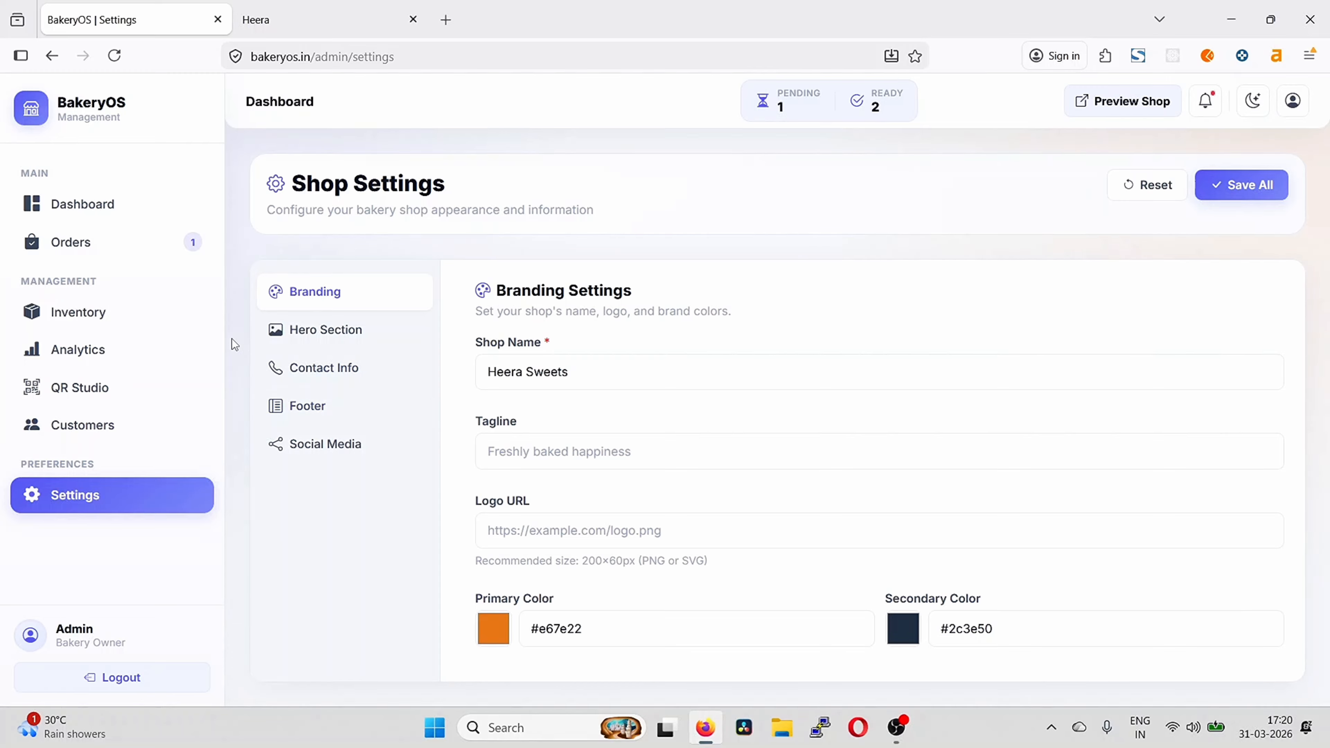
left_click(320, 445)
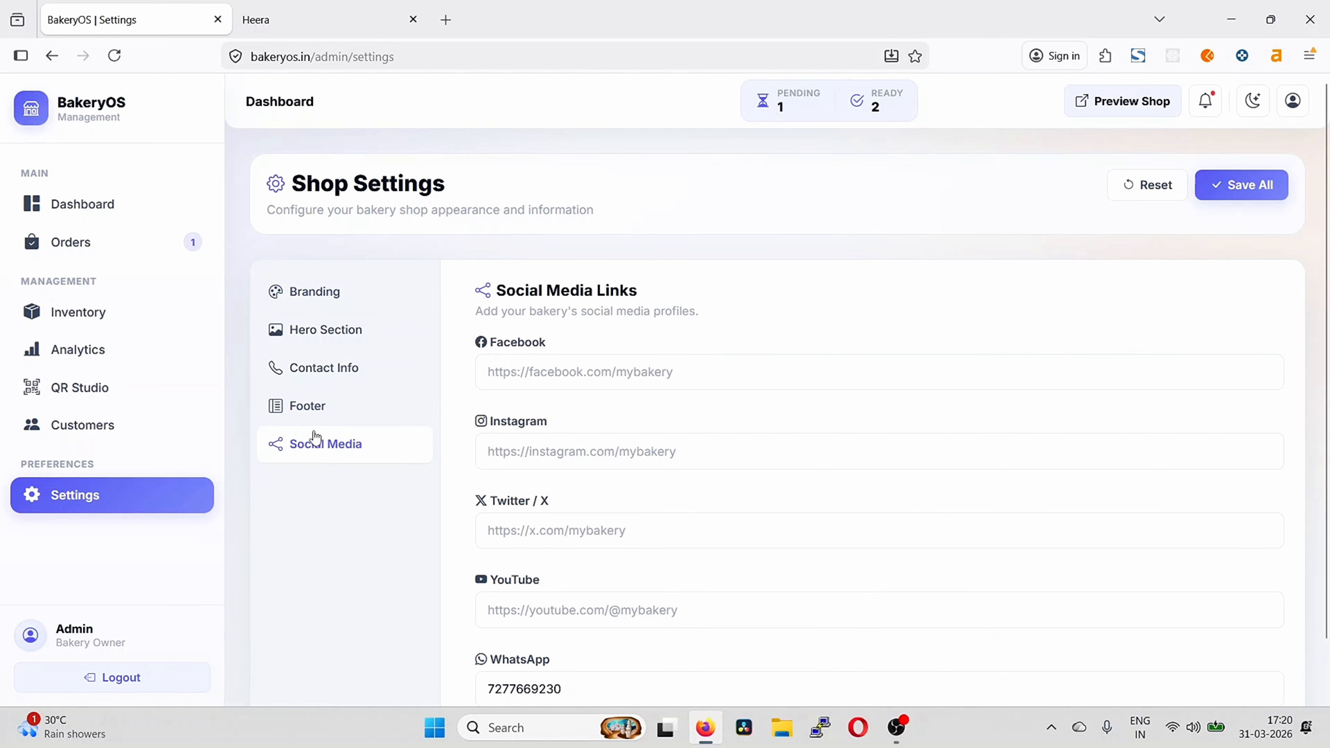
left_click(311, 411)
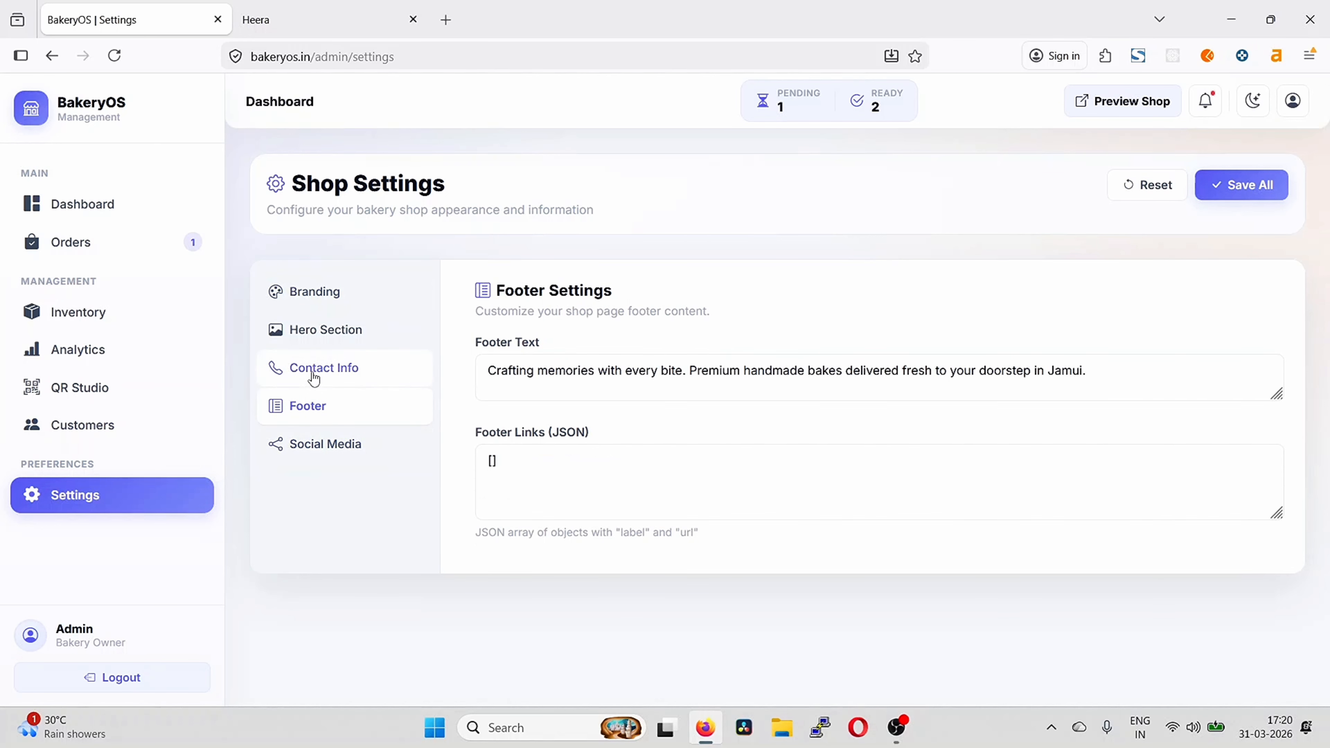
left_click(314, 376)
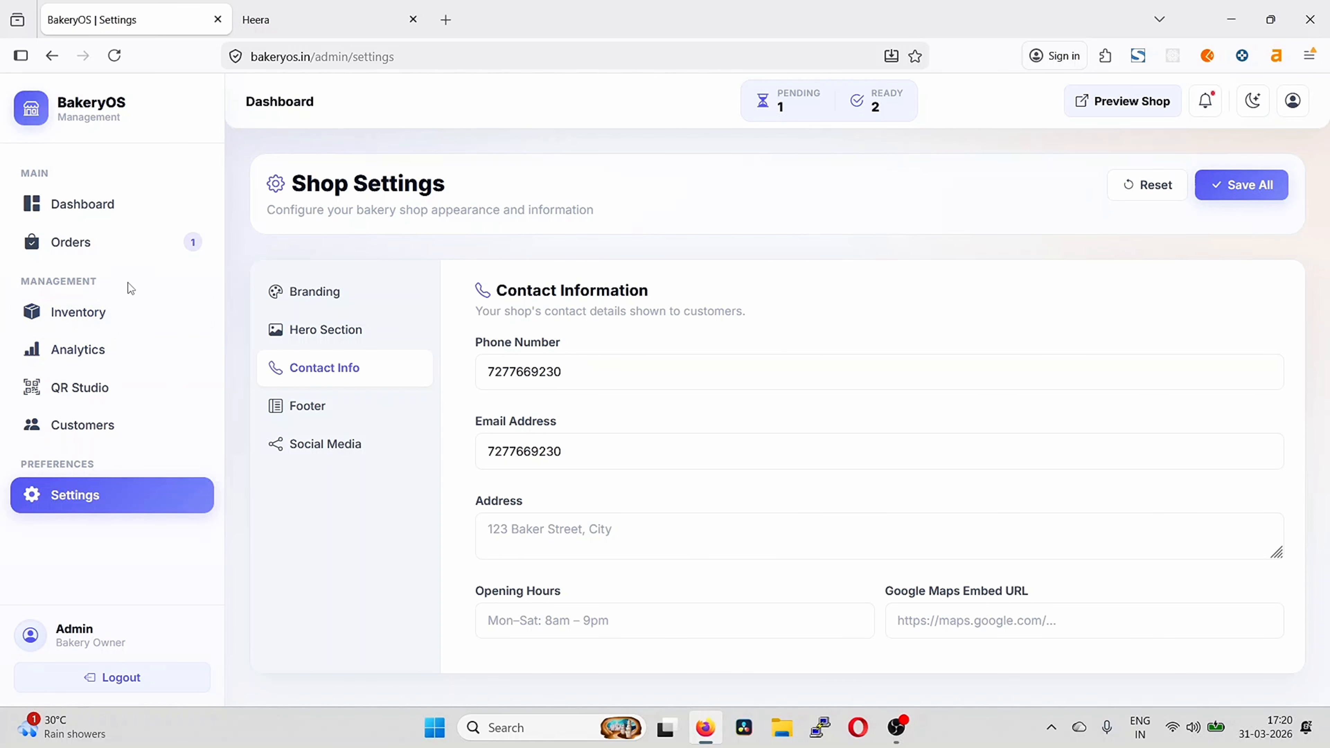
Open the Analytics & Reports page and examine its top selling items and recent orders
left_click(121, 315)
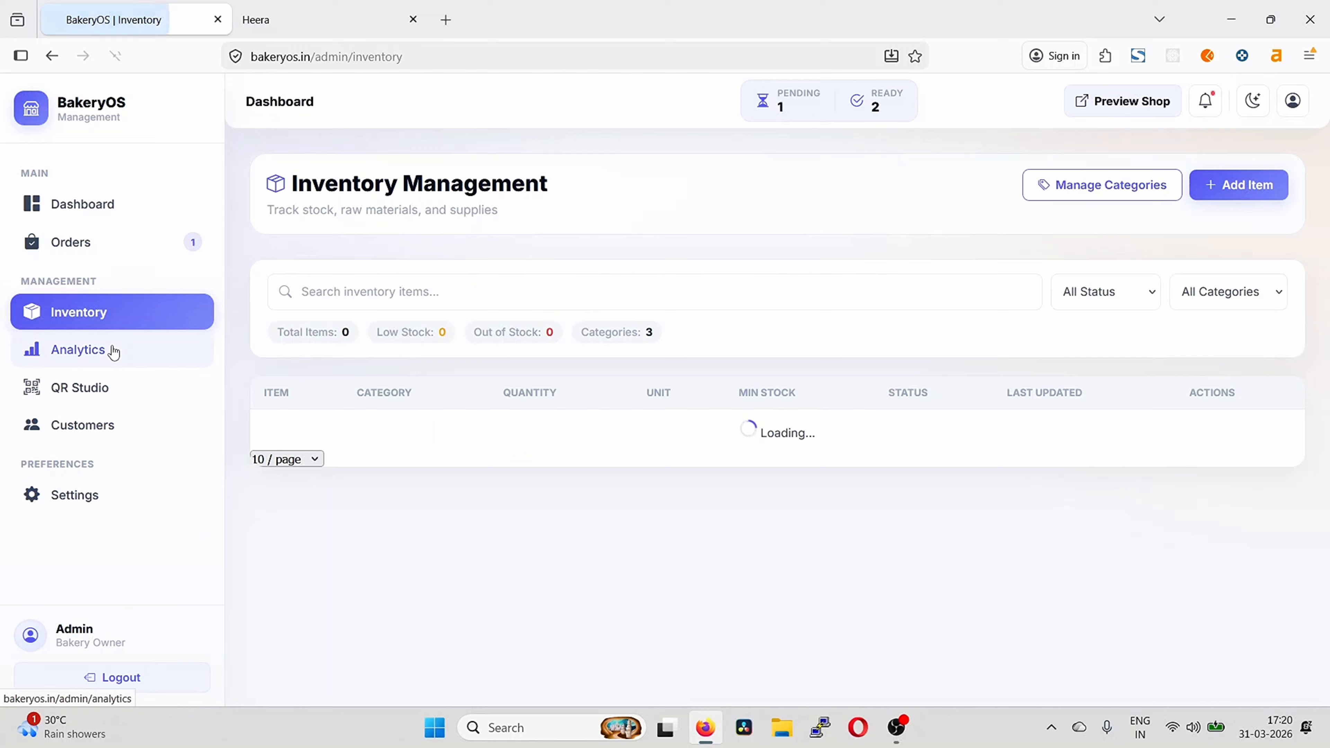
left_click(115, 349)
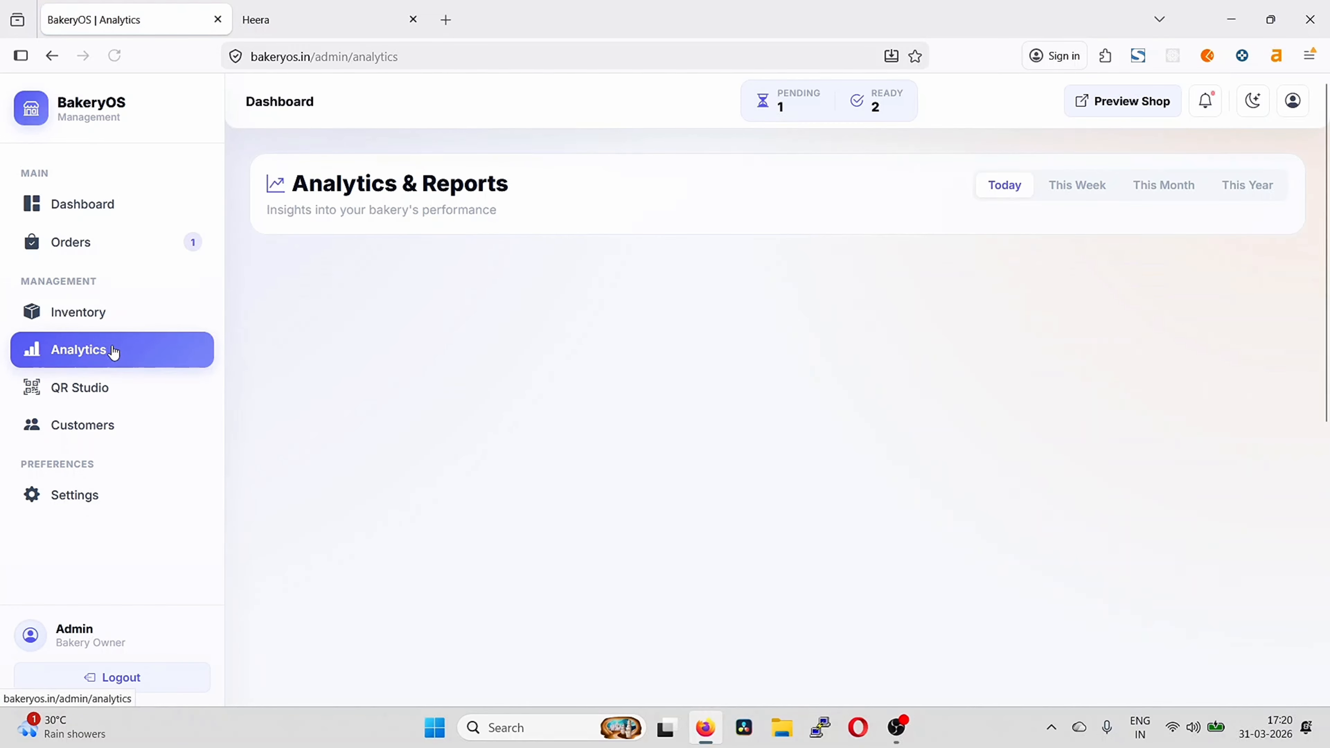
scroll(528, 354, "down", 2)
scroll(529, 355, "down", 3)
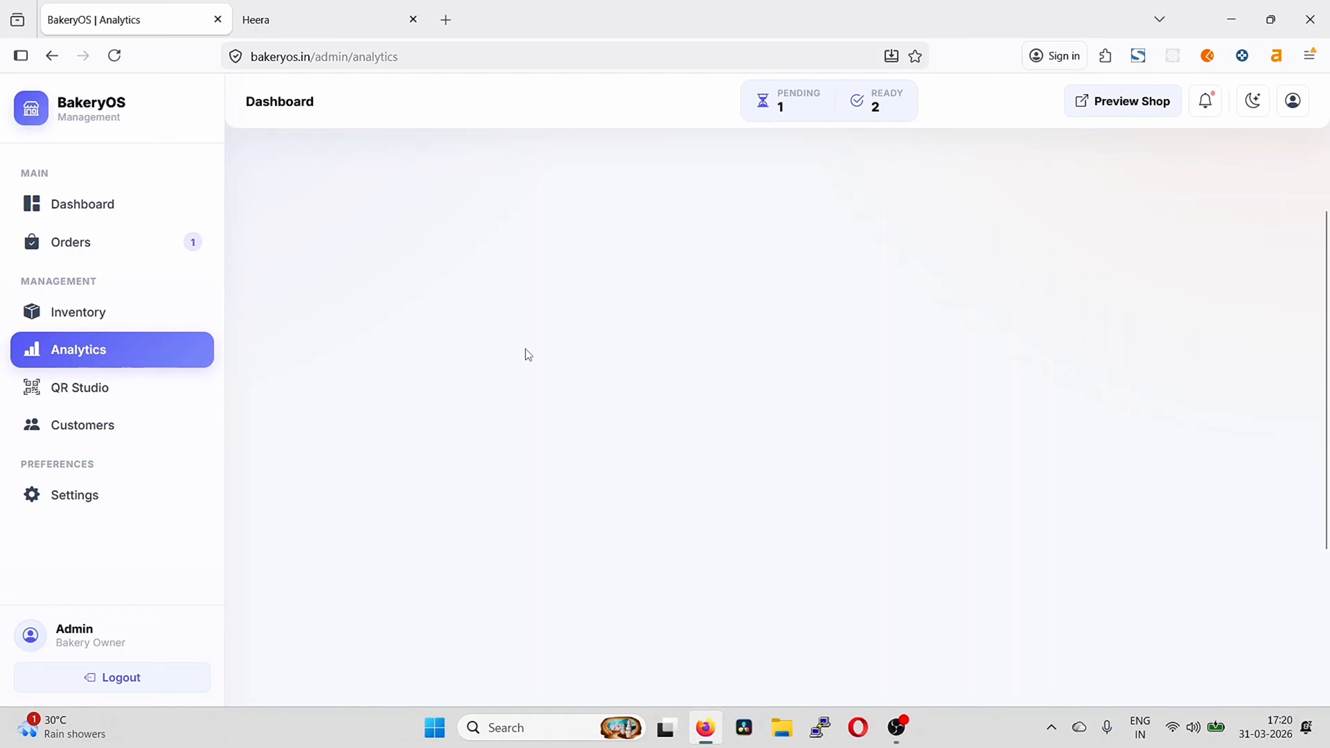
scroll(528, 355, "down", 5)
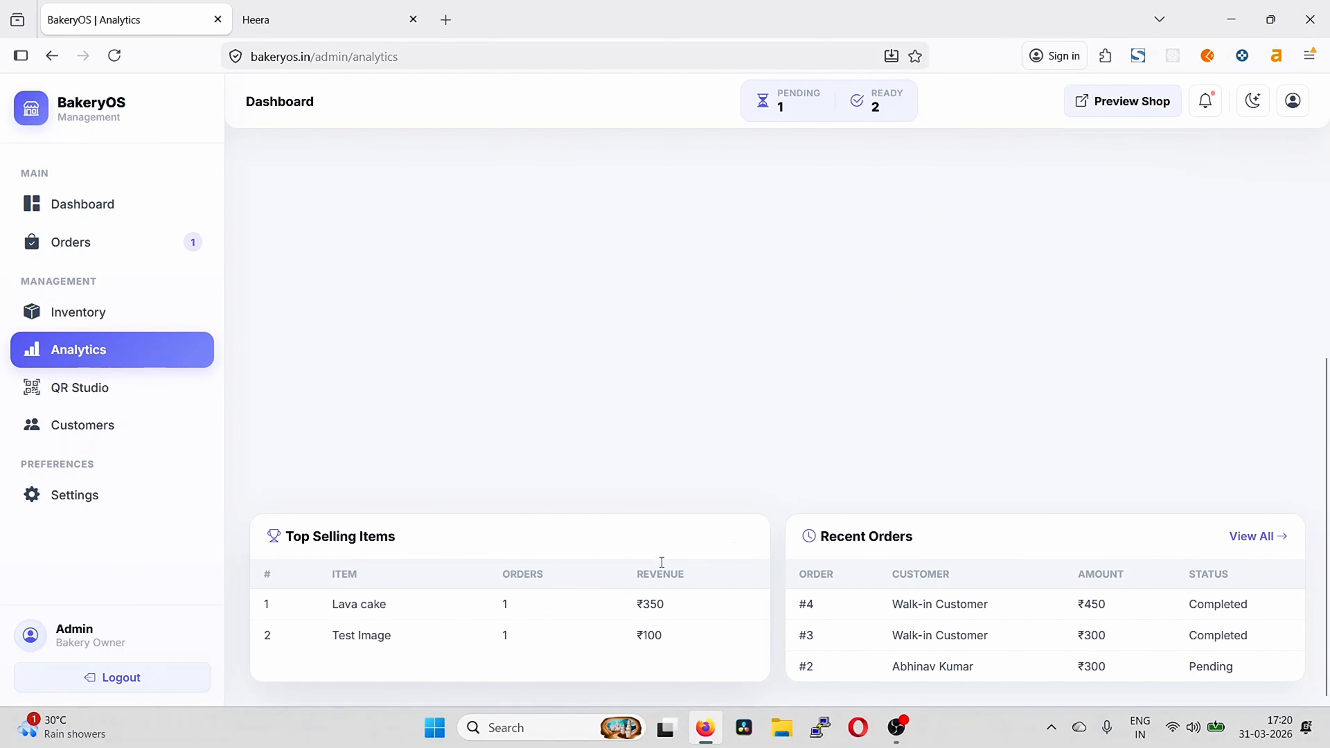
scroll(949, 625, "down", 2)
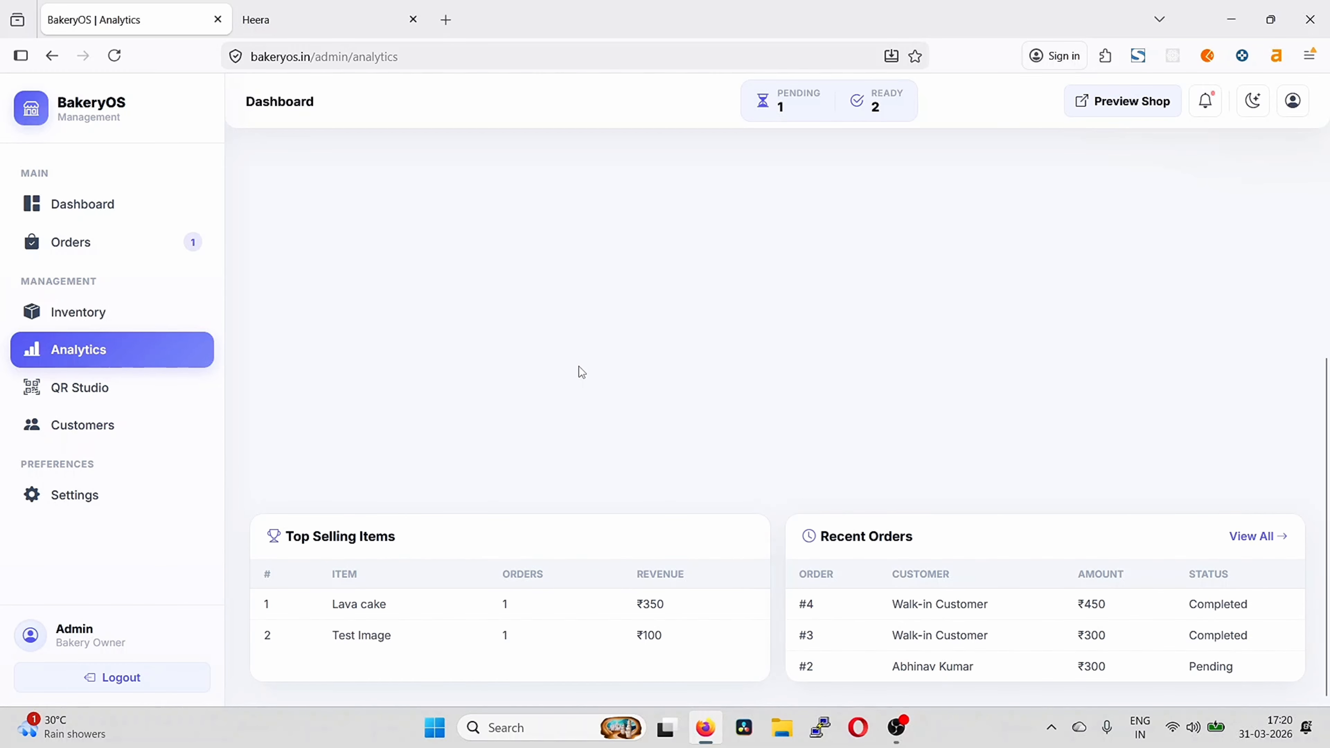
Open the orders list and show the details of the pending takeaway order
left_click(92, 244)
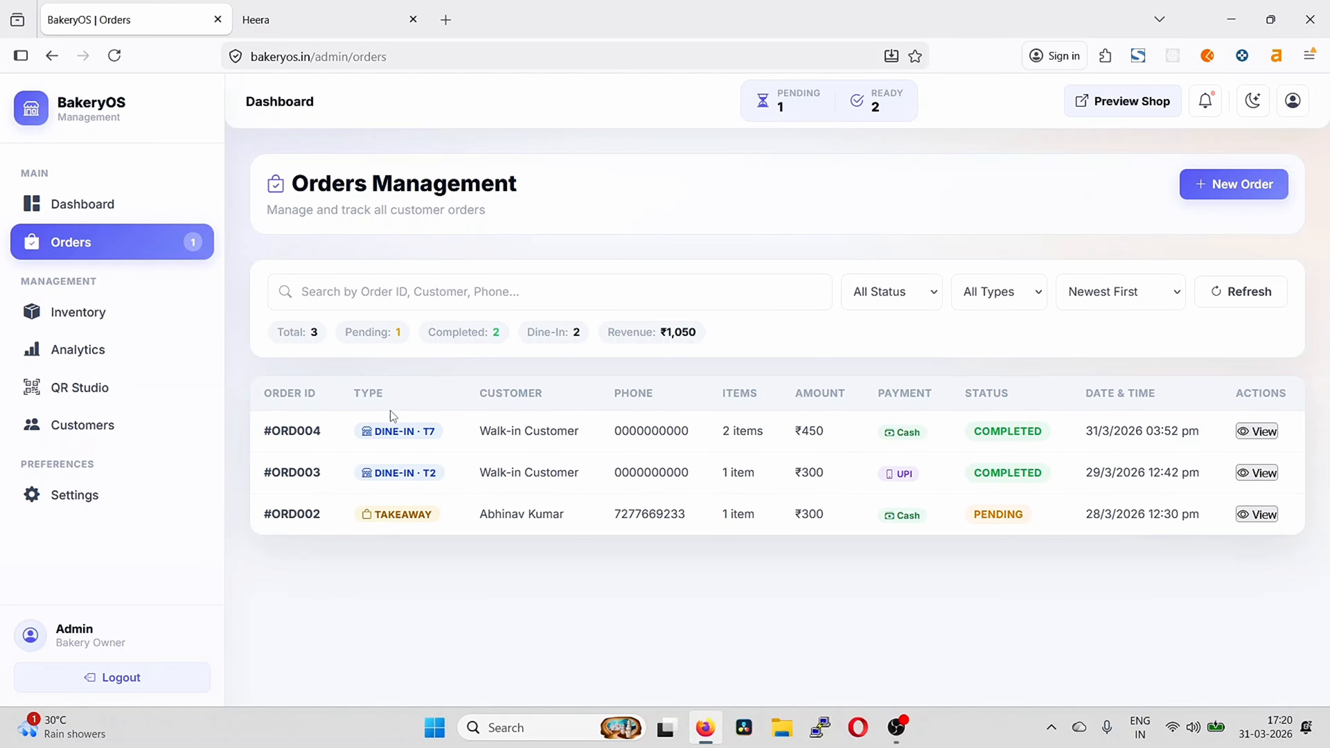
double_click(381, 515)
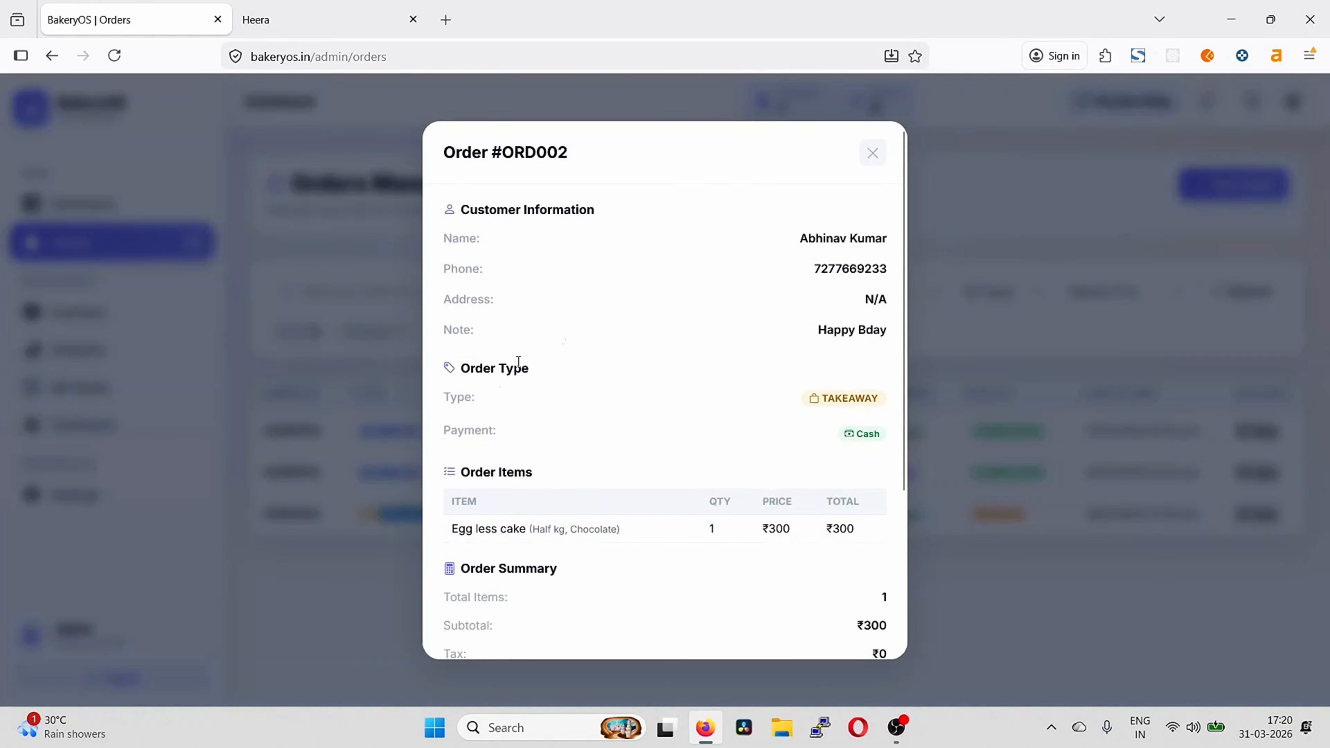
Reopen the pending takeaway order's details and examine its customer information, items, summary and status
left_click(872, 154)
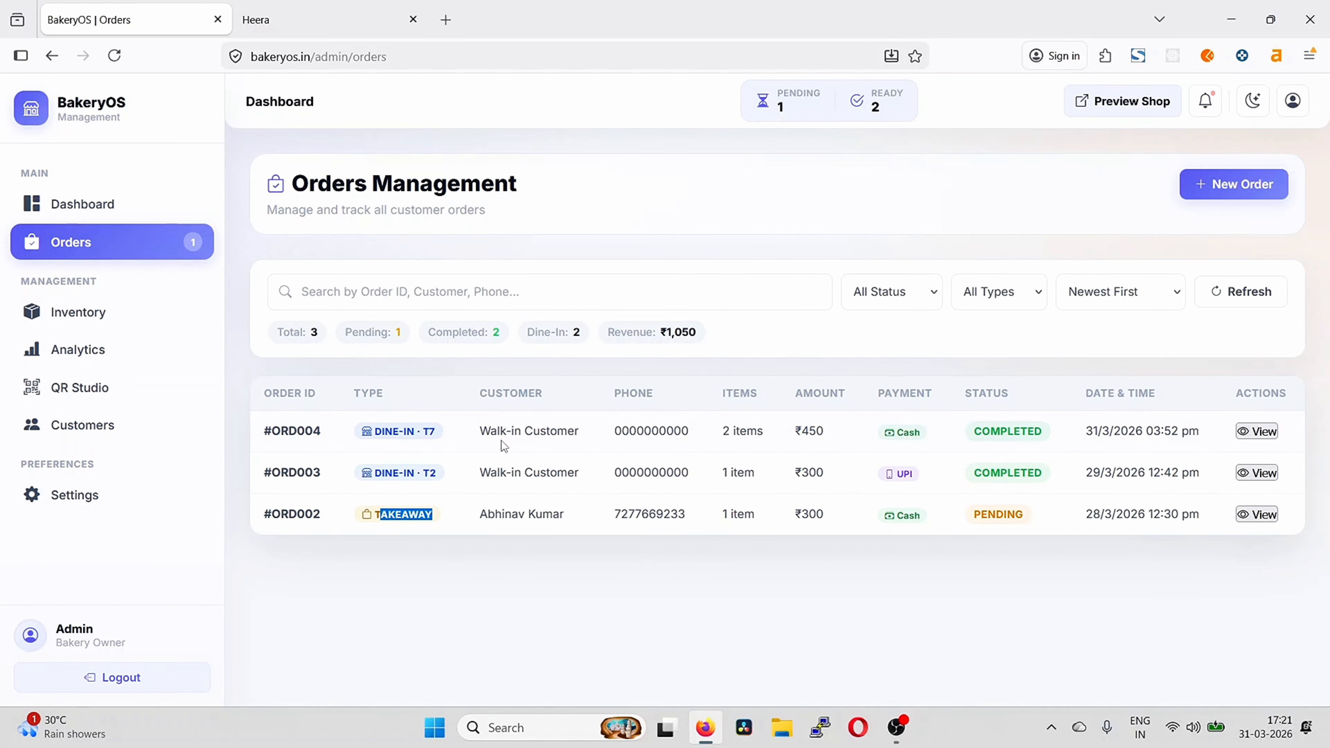
left_click(790, 528)
scroll(736, 452, "down", 3)
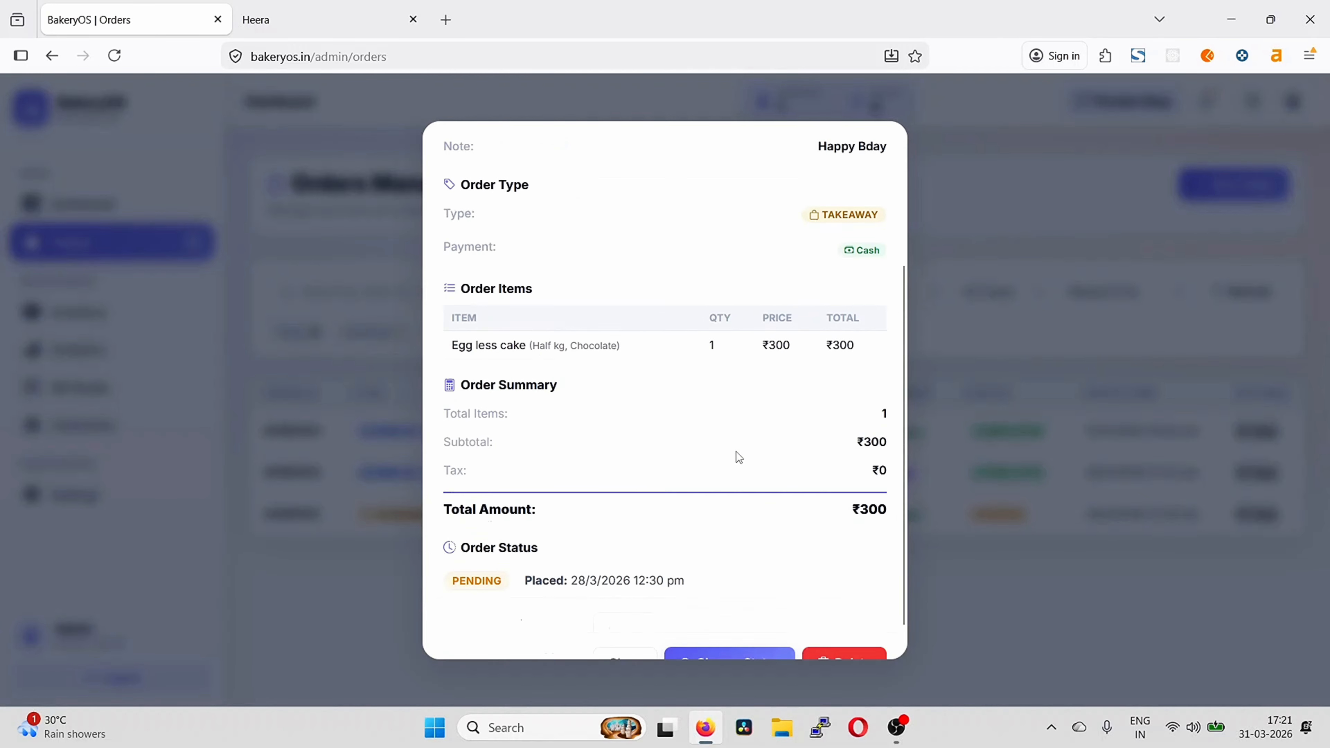
scroll(778, 354, "up", 5)
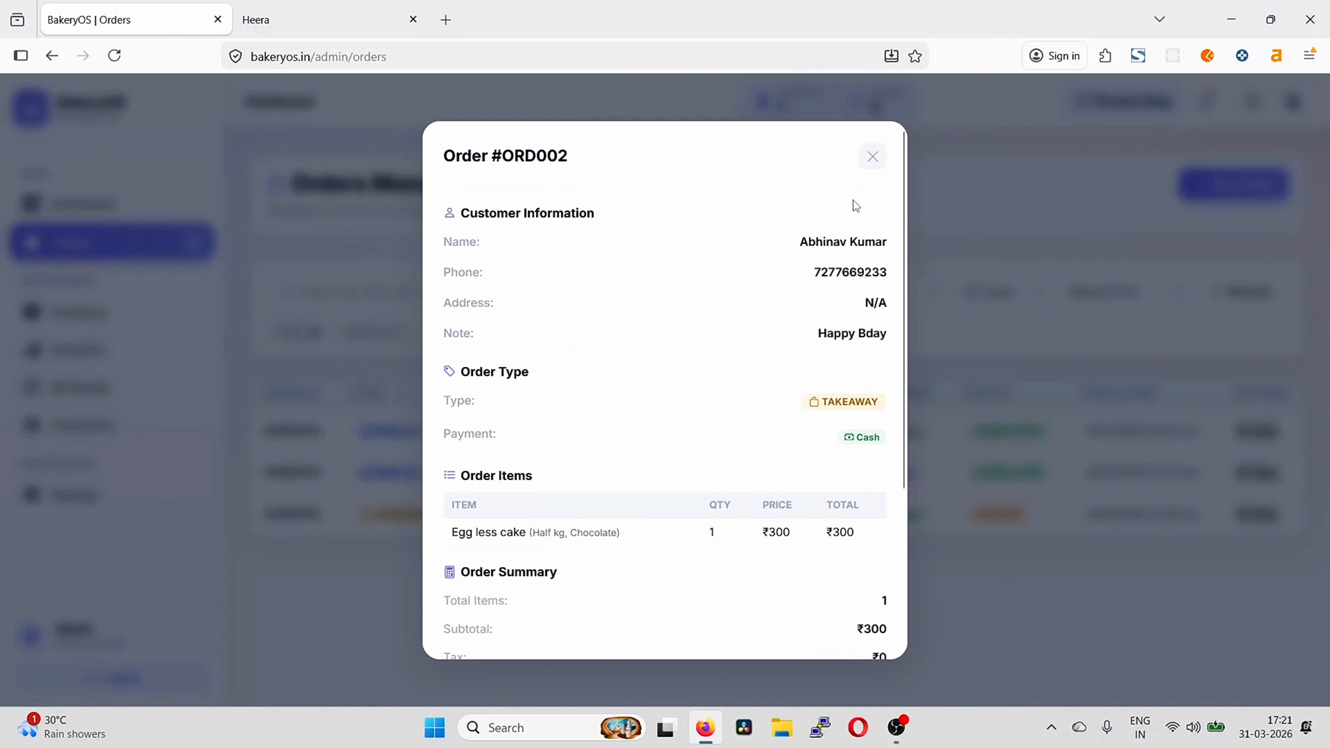
left_click(872, 154)
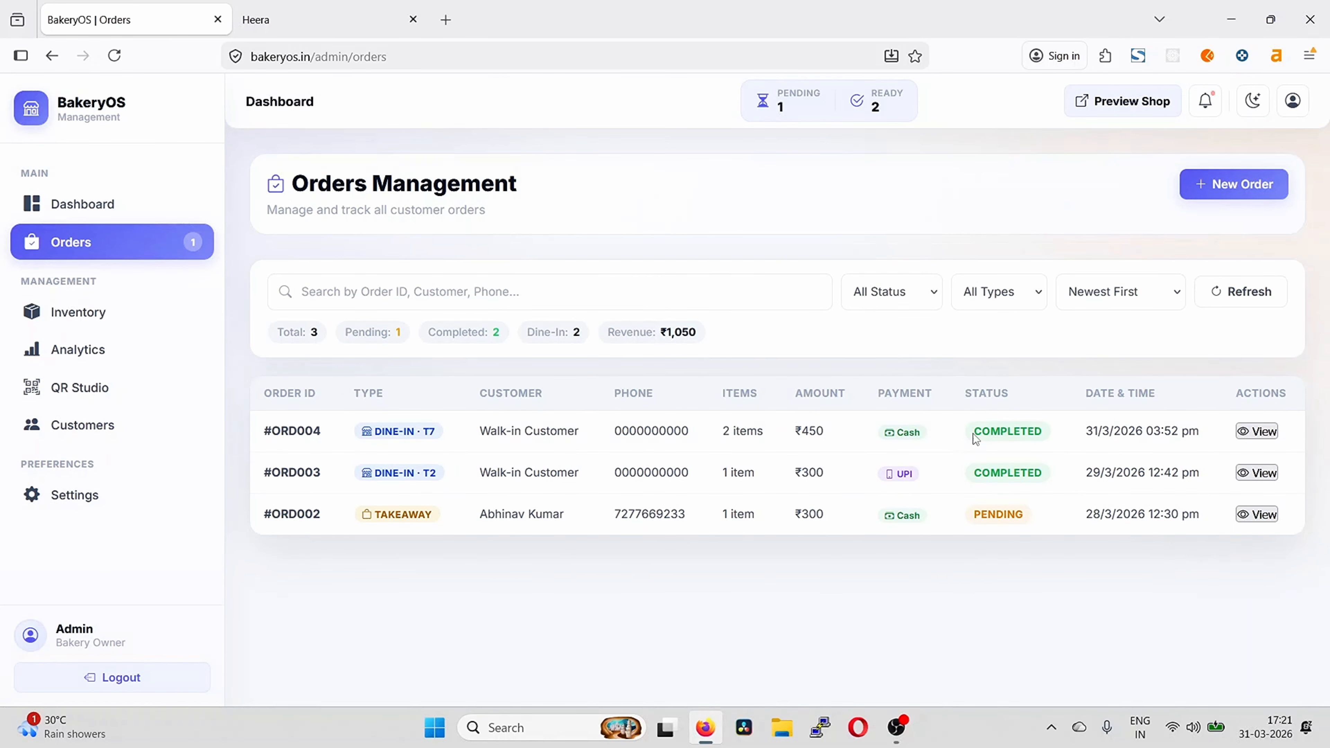
View the status options for the Table 7 dine-in order, and examine its order details, items and summary
left_click(1005, 430)
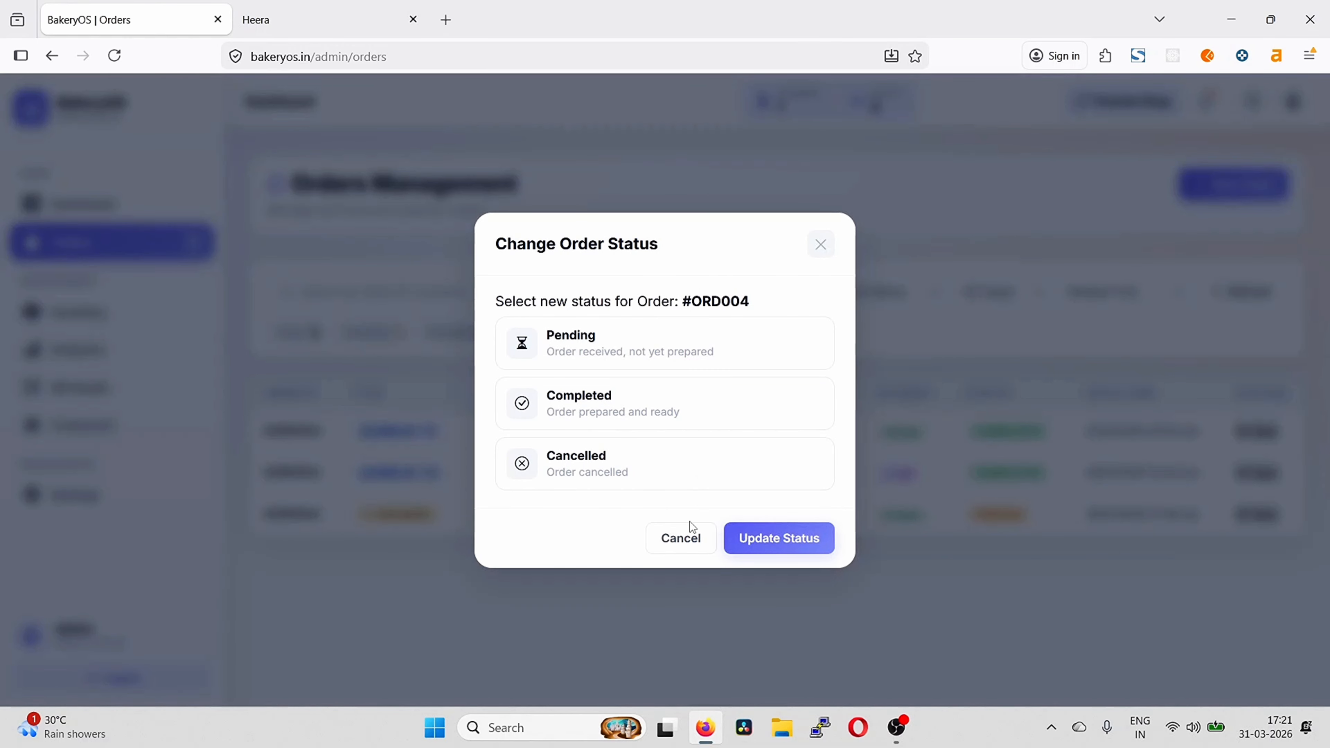
left_click(677, 540)
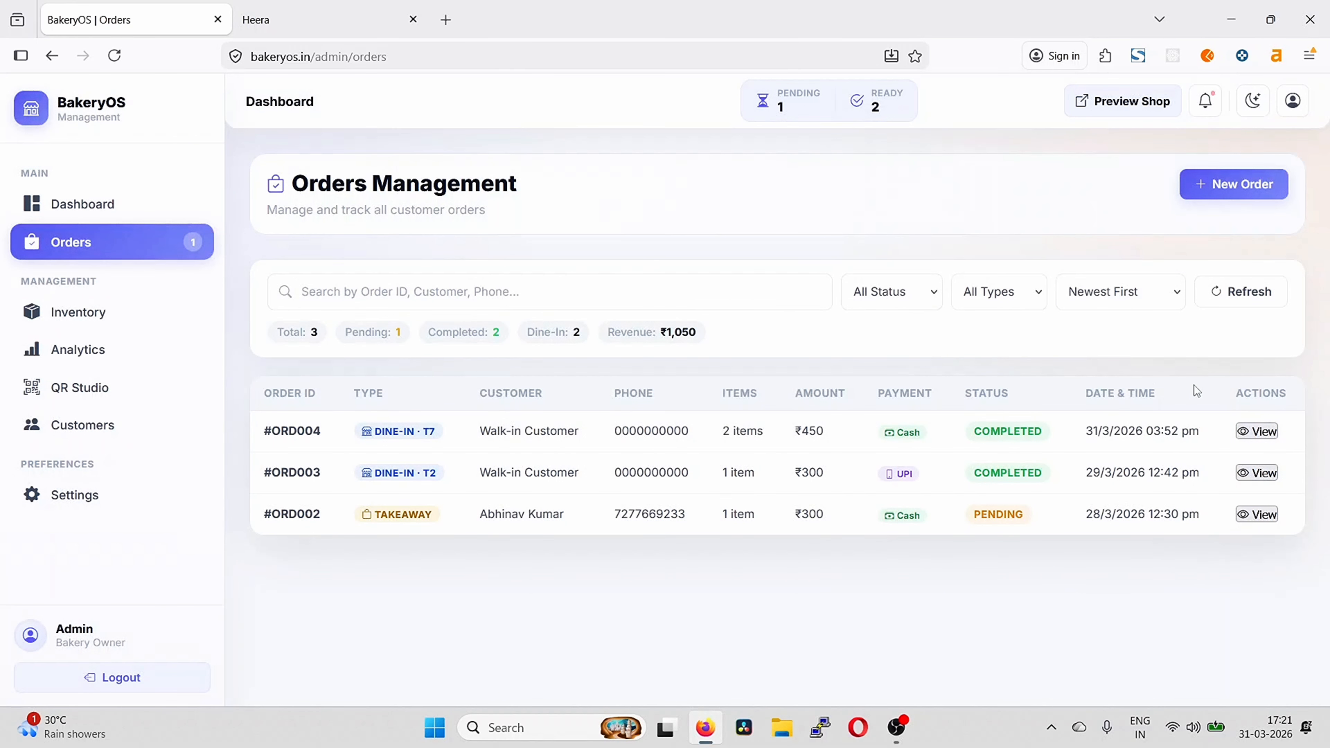
left_click(1257, 430)
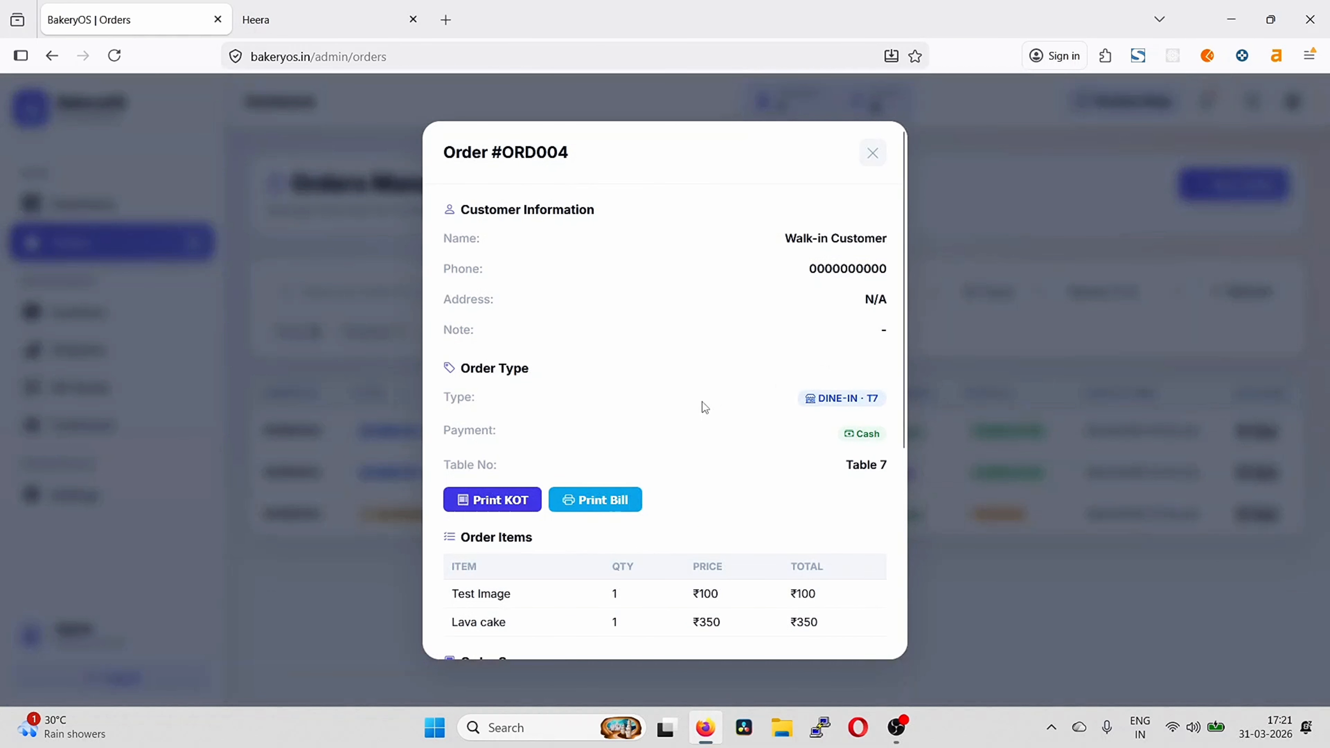
scroll(702, 402, "down", 3)
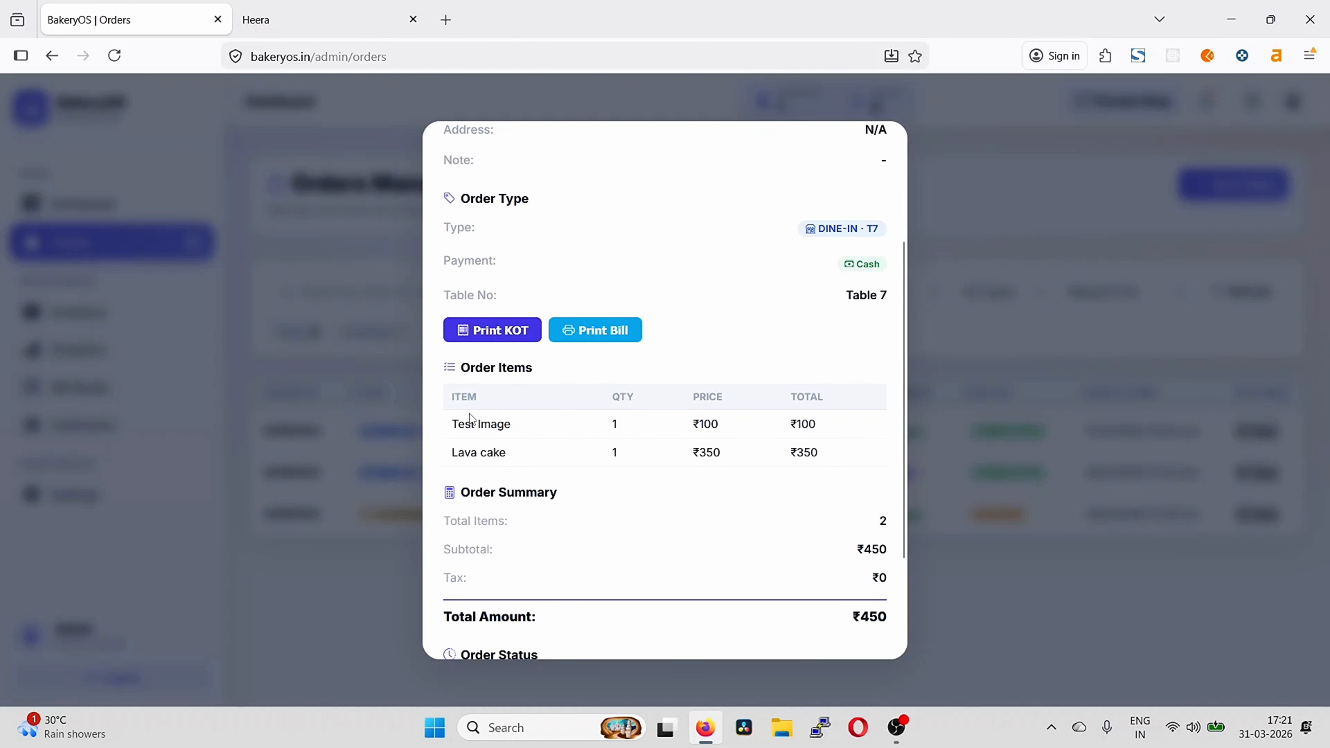
left_click_drag(457, 425, 661, 454)
left_click_drag(782, 462, 808, 451)
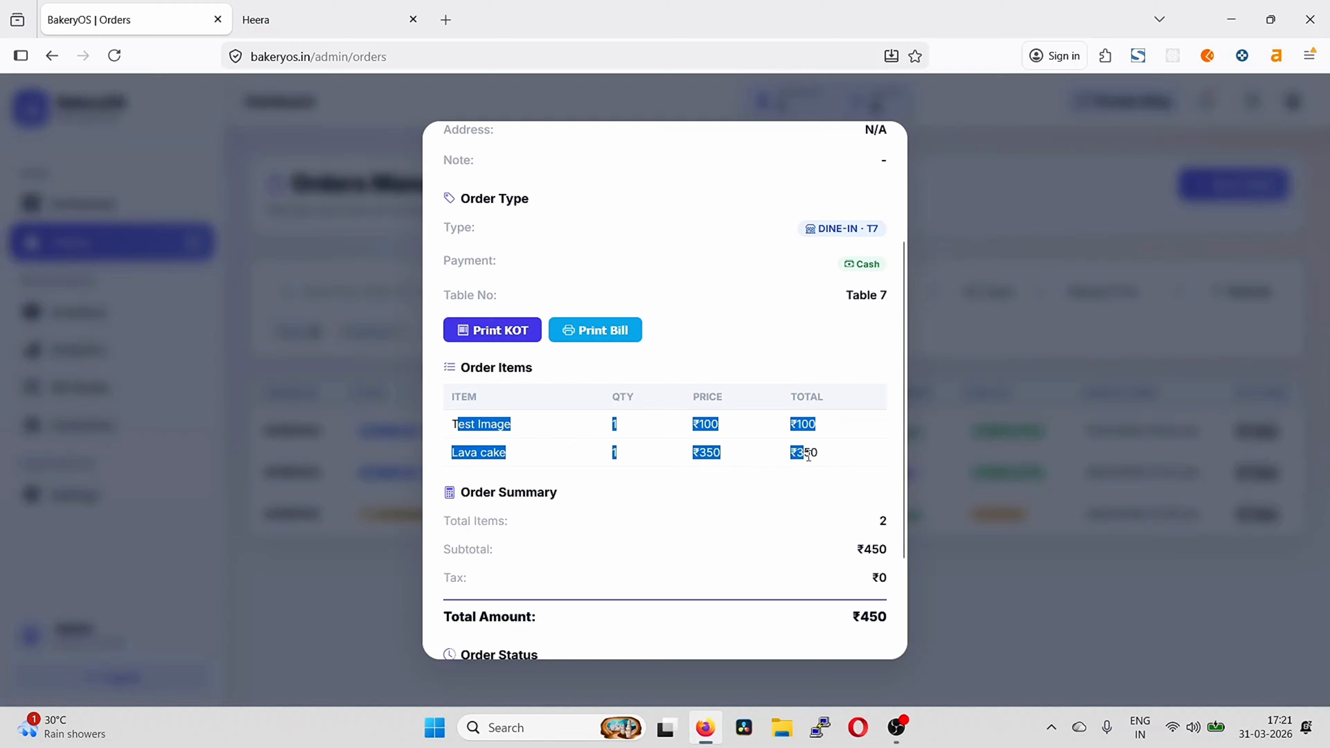
left_click(770, 492)
scroll(747, 521, "down", 3)
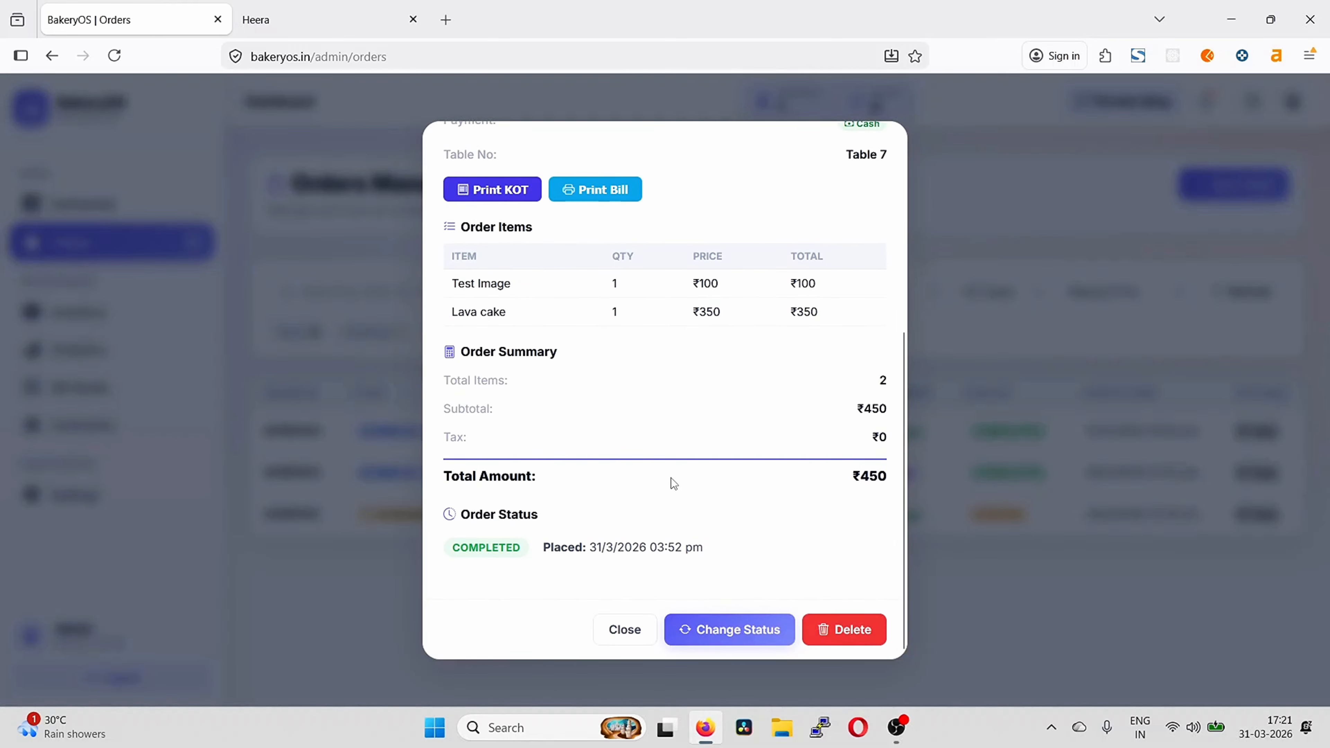
scroll(672, 478, "up", 5)
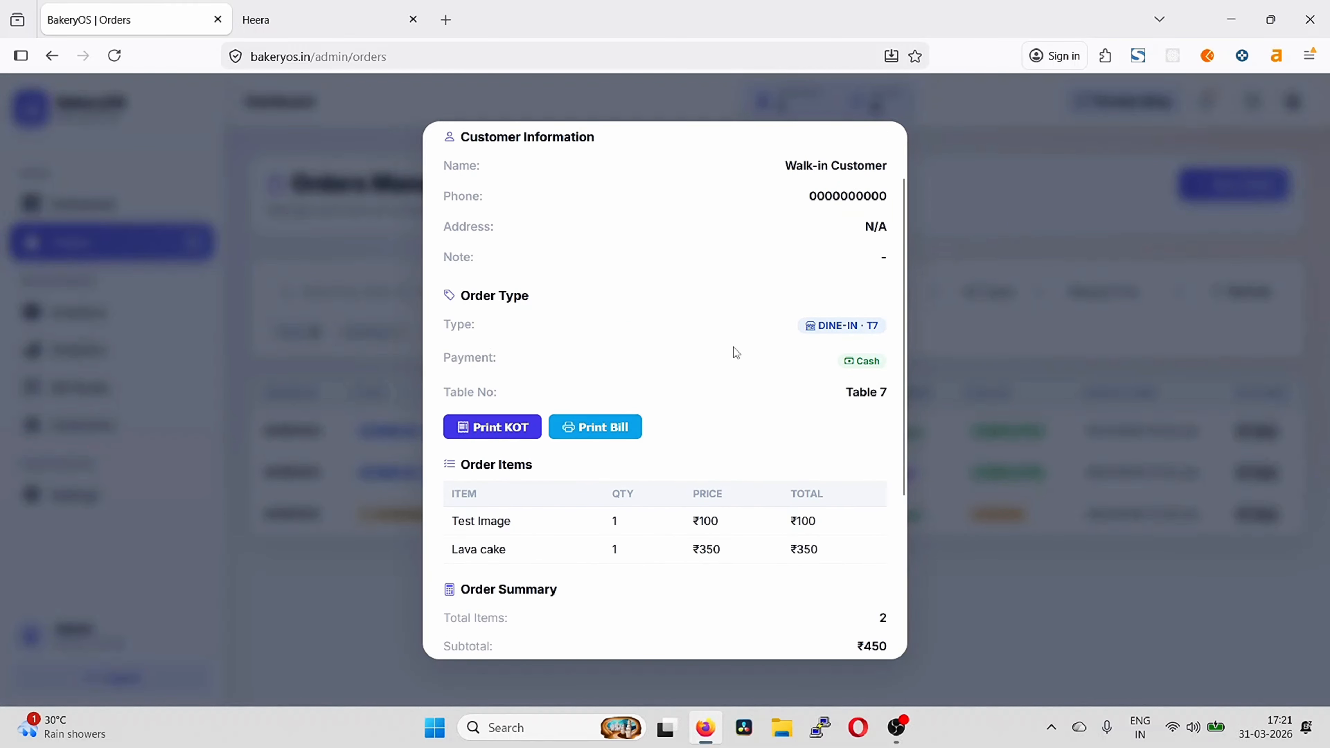
scroll(866, 186, "up", 2)
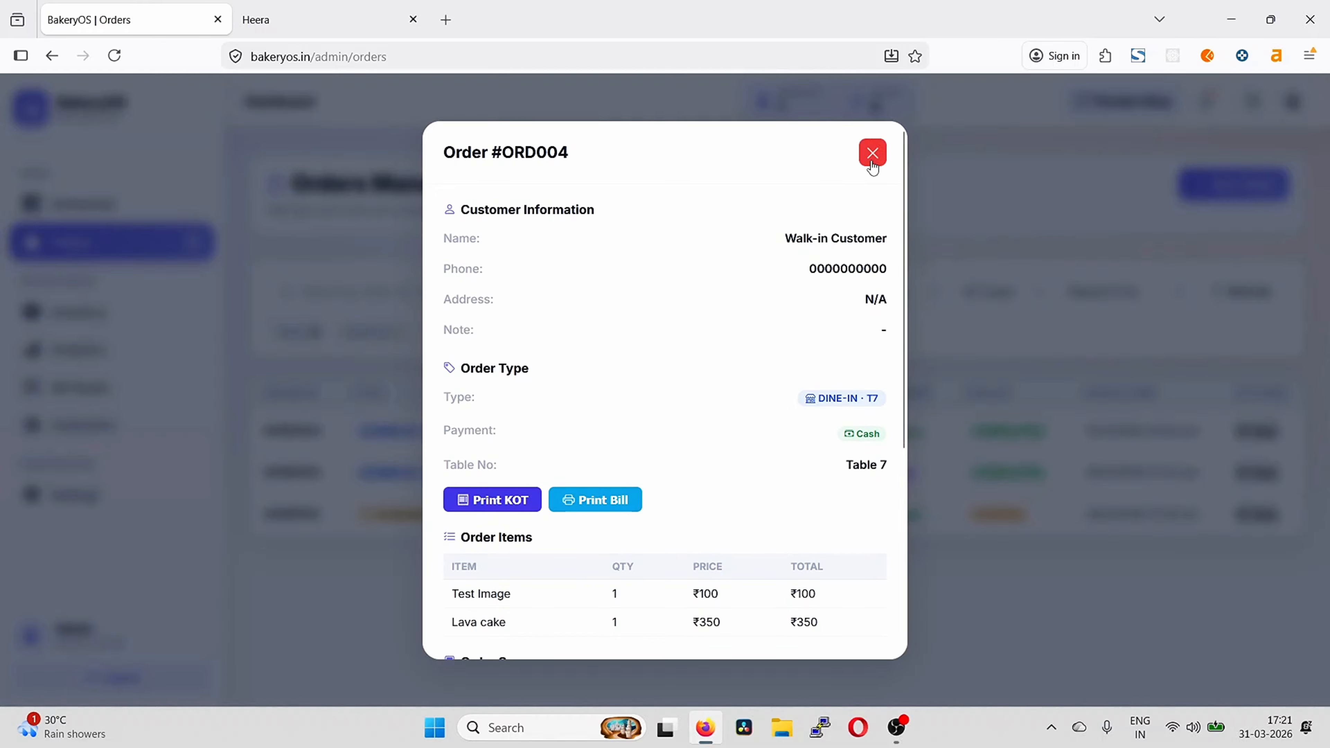
left_click(872, 154)
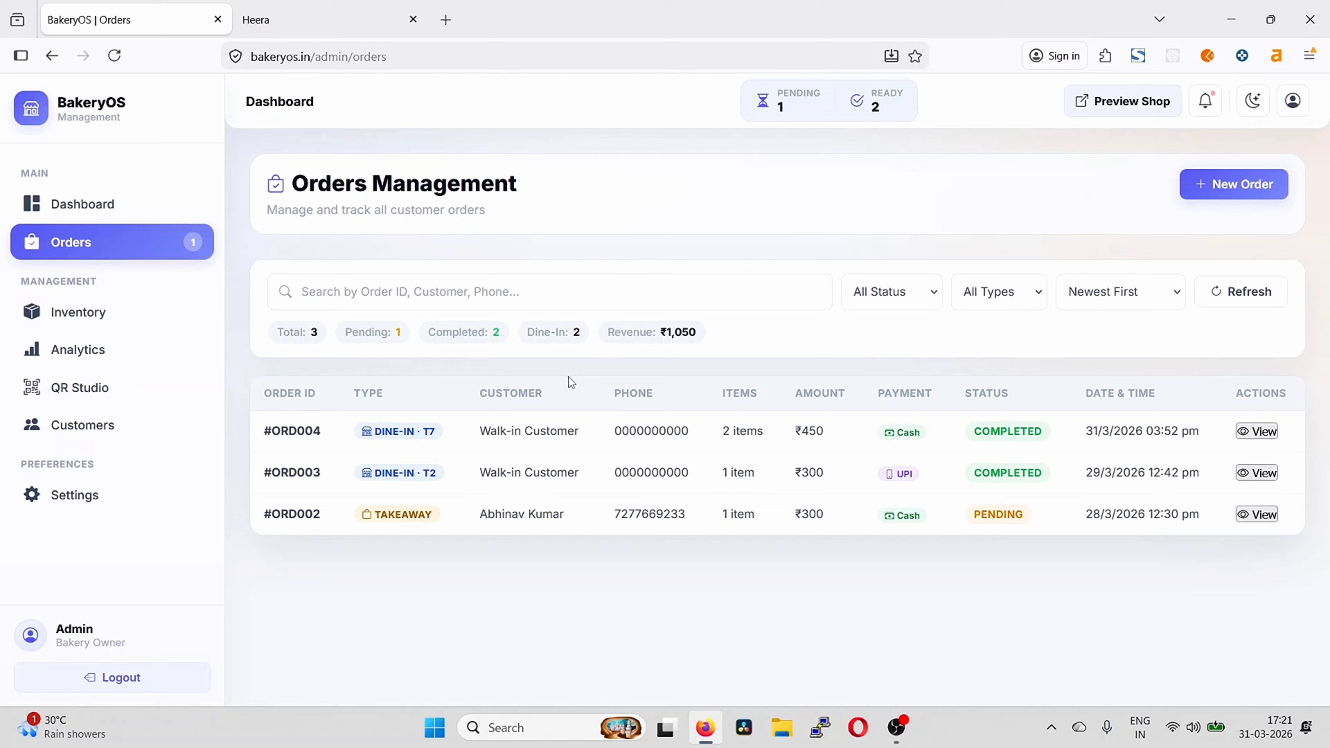
Start a new dine-in order and delete Table 4 from the existing tables
left_click(1231, 195)
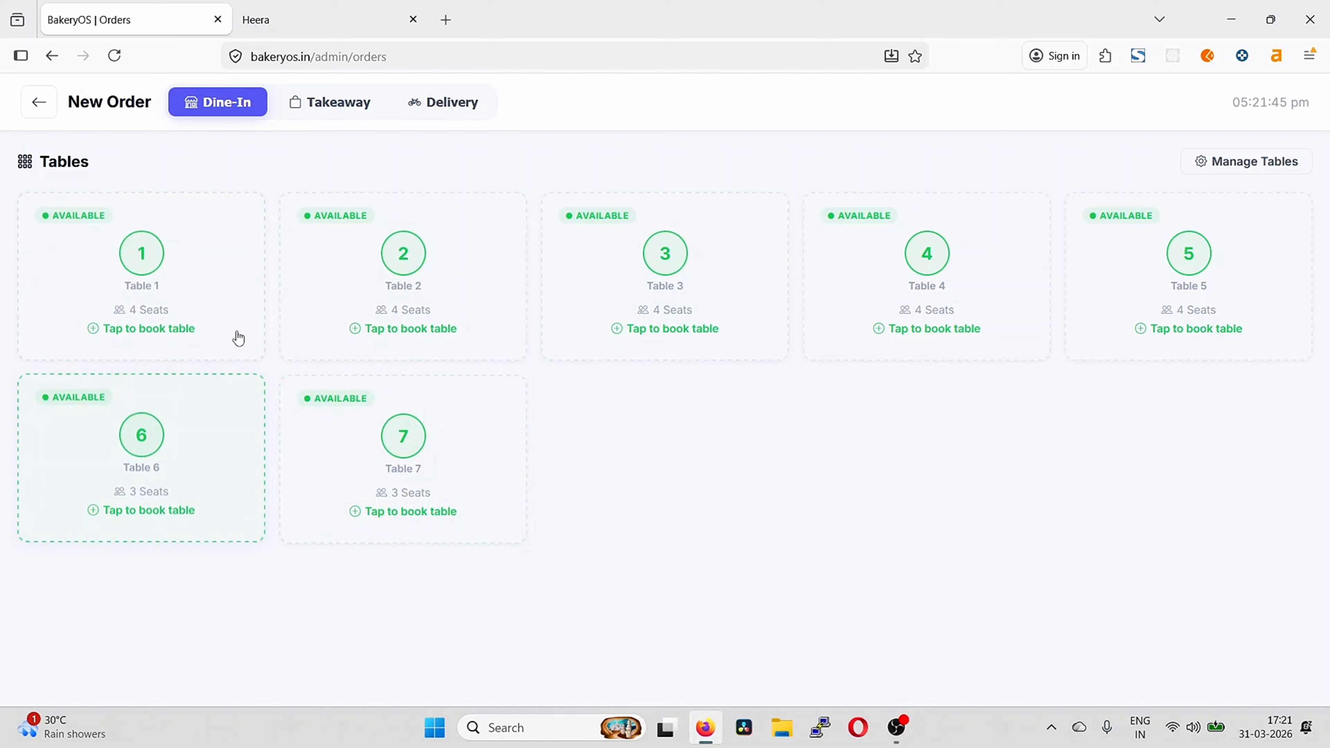
left_click(1249, 175)
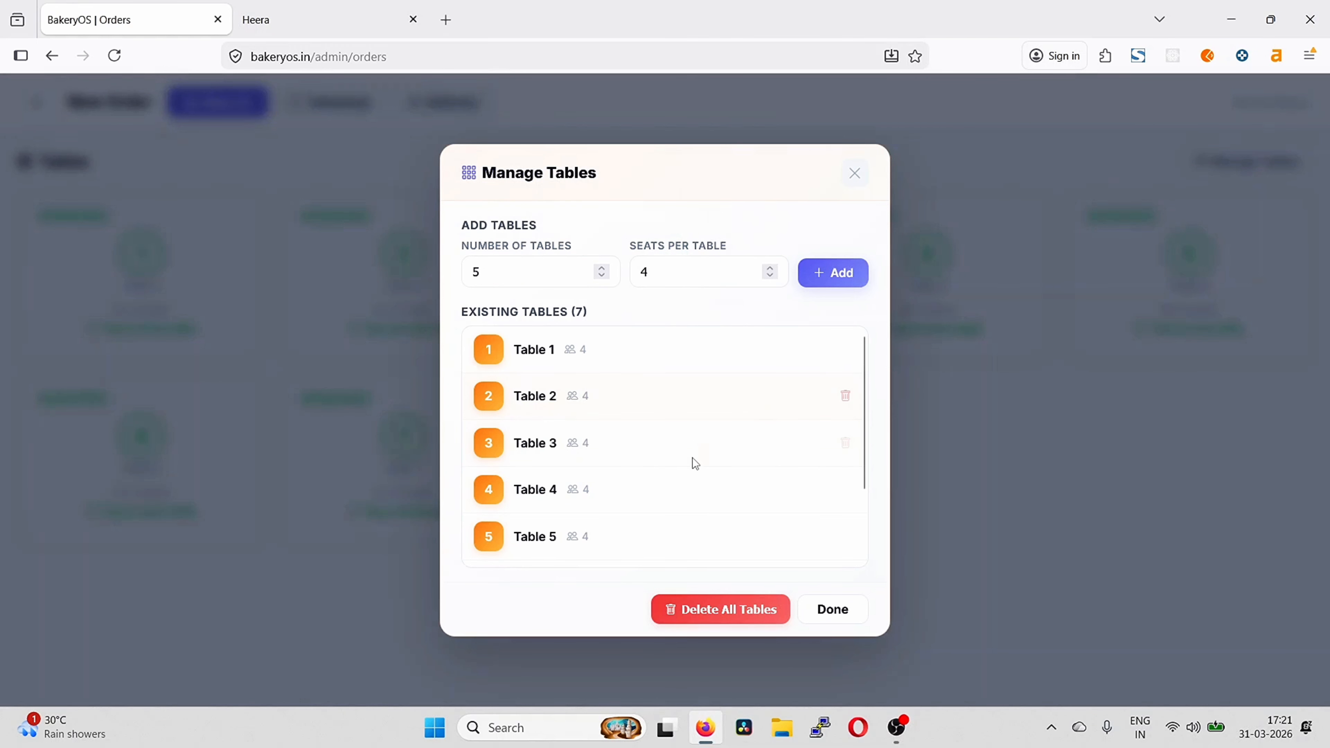
scroll(693, 457, "down", 2)
scroll(693, 463, "down", 1)
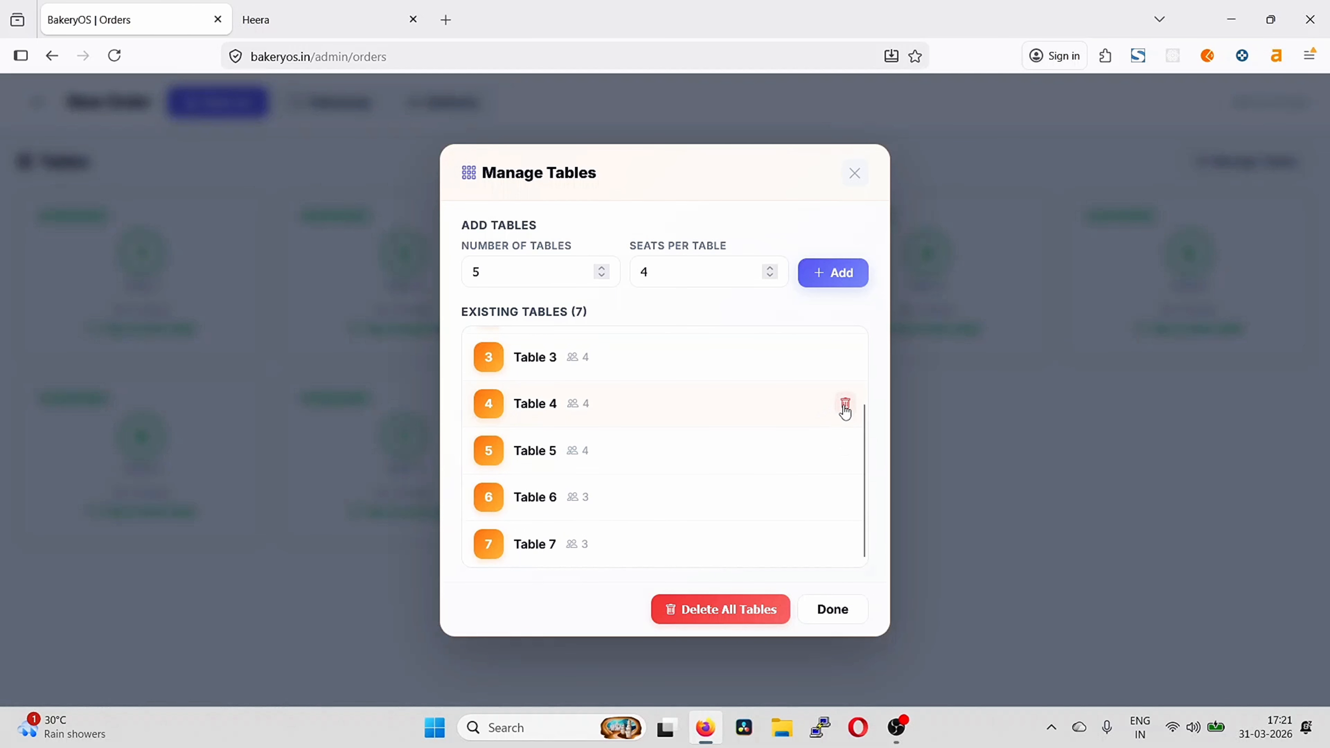
left_click(845, 404)
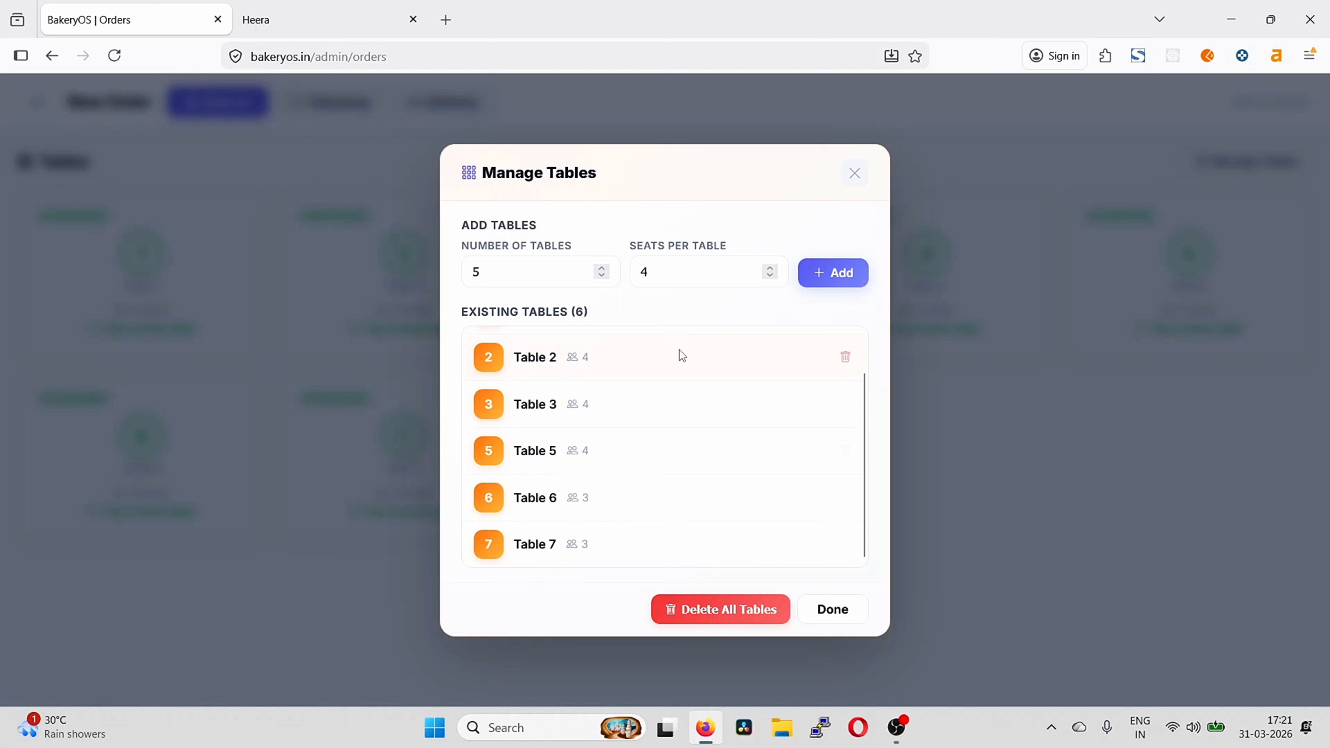
Add 2 tables with 6 seats per table and finish managing the tables
left_click(520, 276)
key("BackSpace")
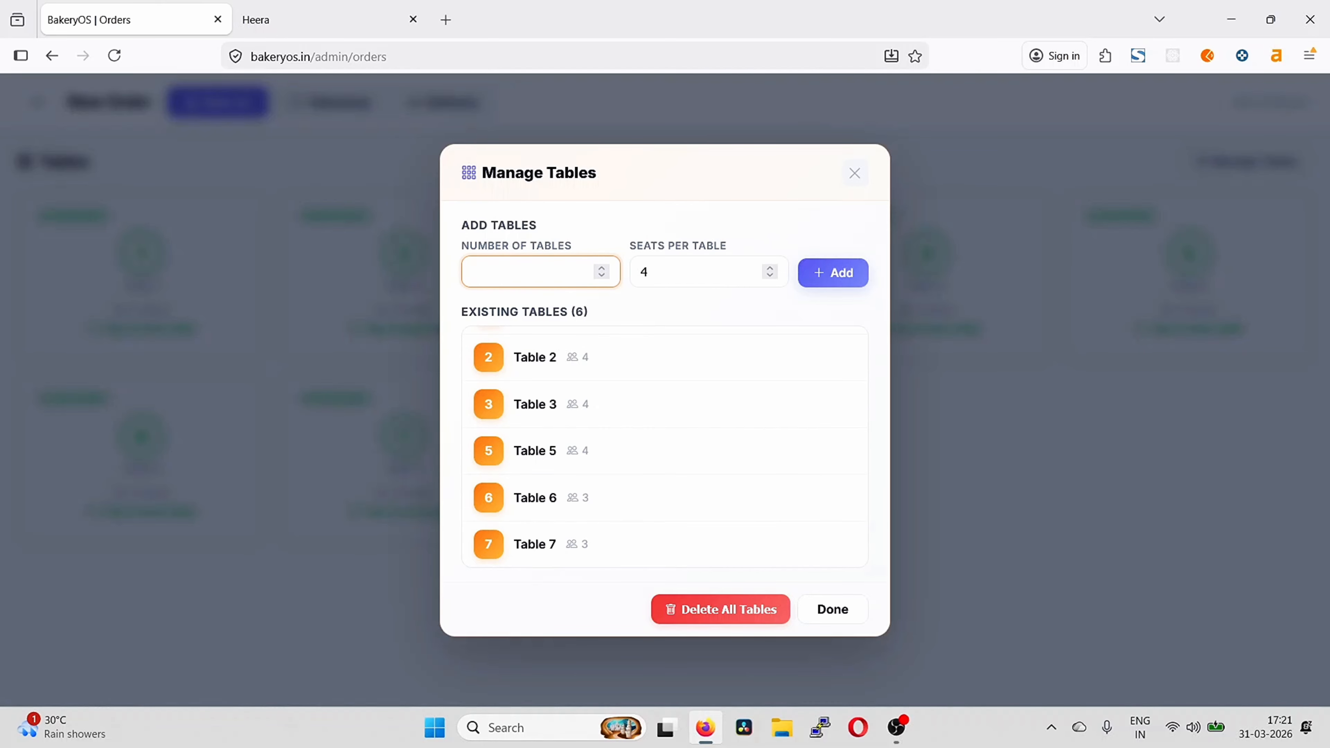
type("2")
left_click(670, 272)
key("BackSpace")
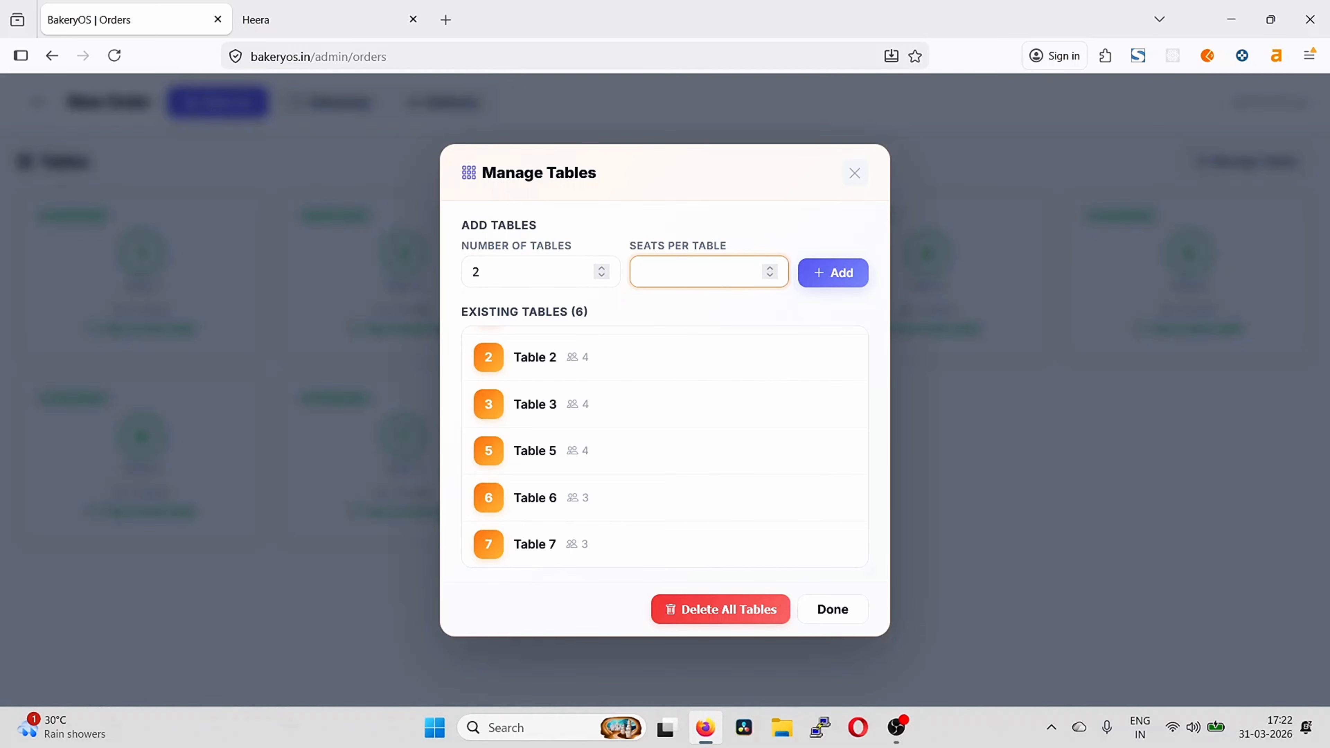
type("6")
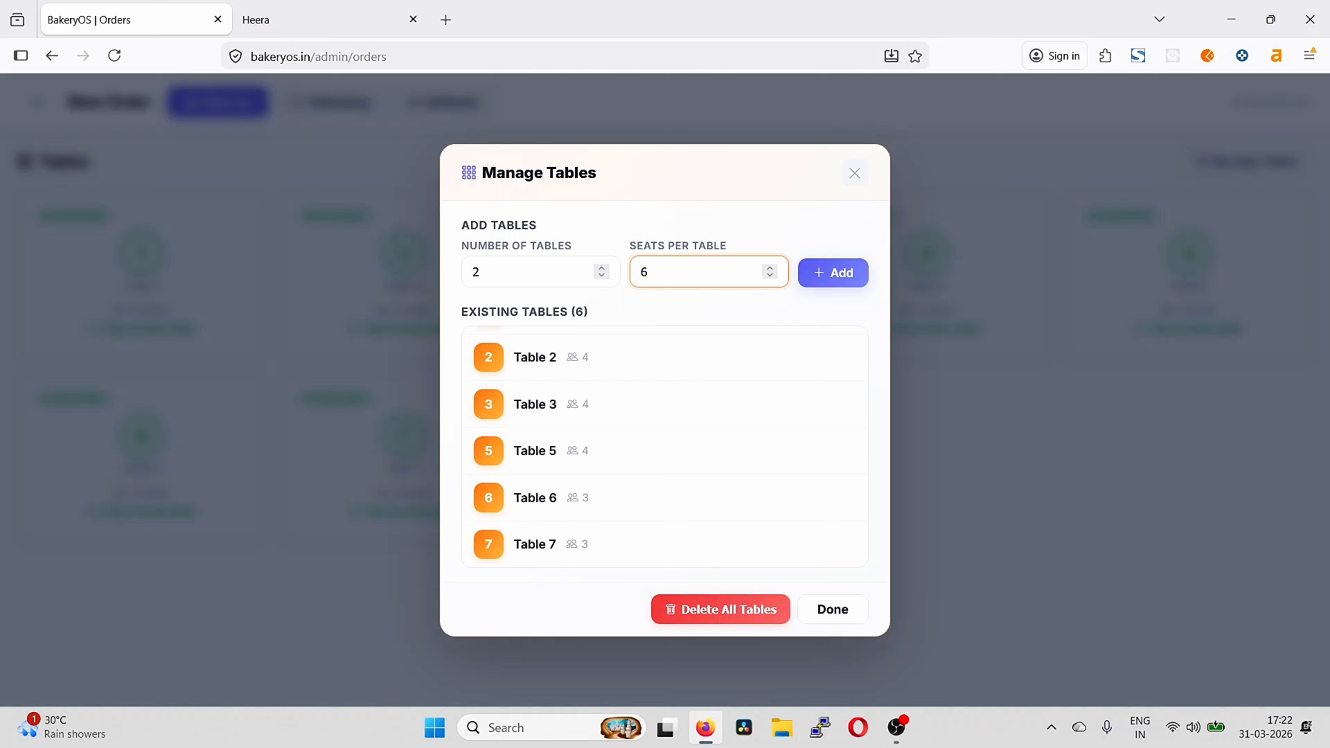
left_click(828, 277)
left_click(830, 609)
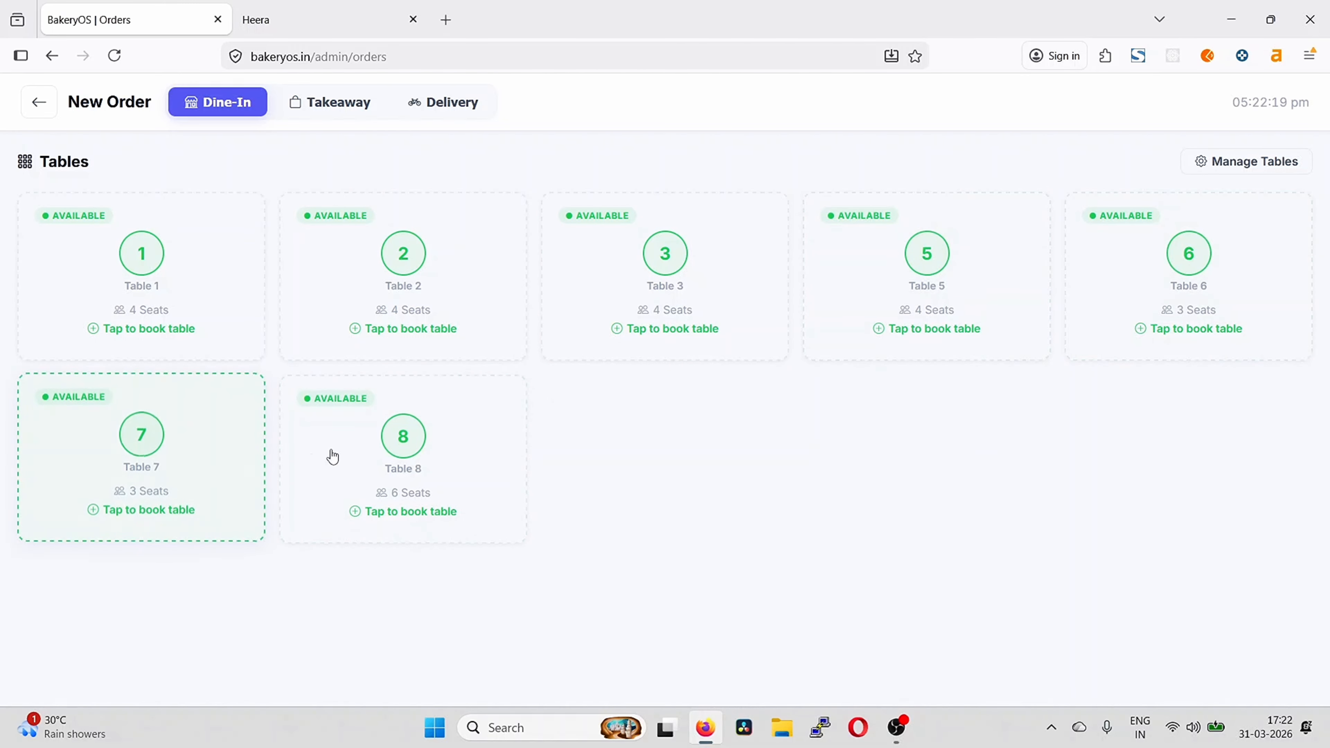
Book Table 8 and add one Egg less cake, one Test Image and one Birthday Cake to its dine-in cart
left_click(403, 441)
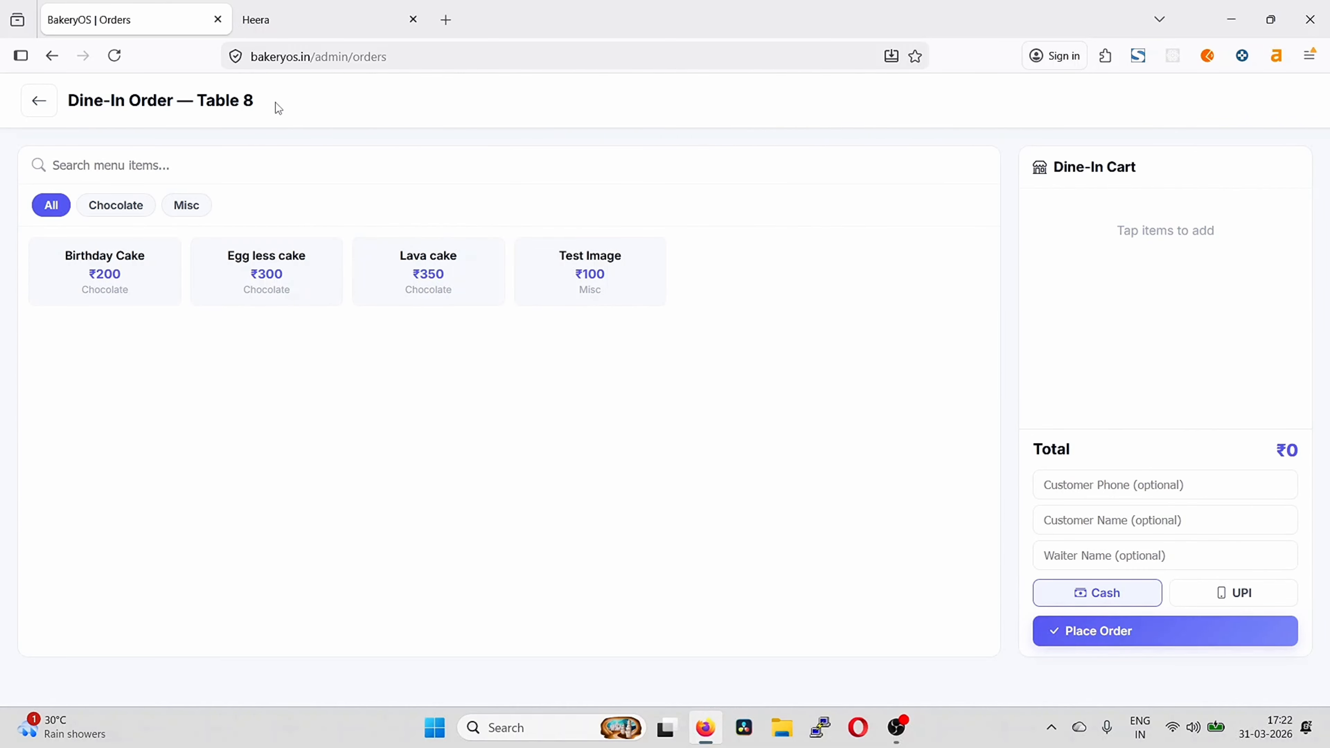
left_click(294, 283)
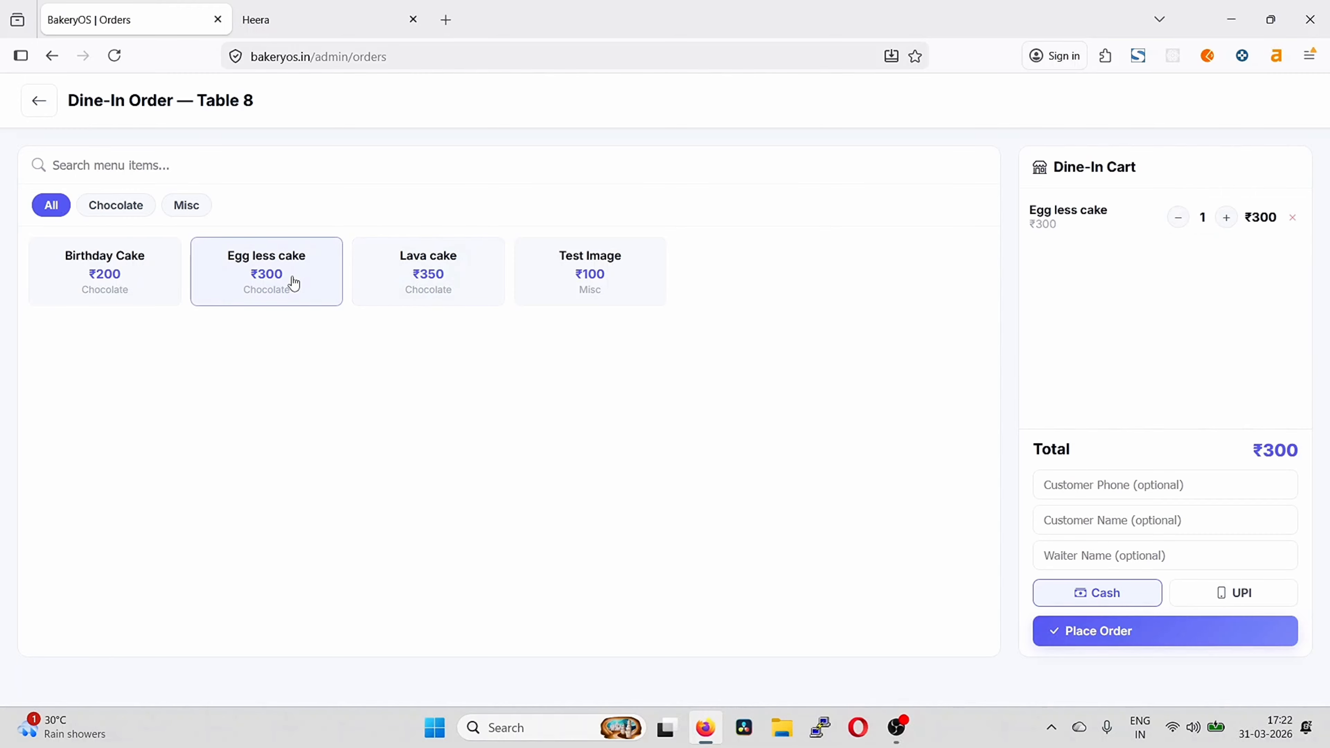
left_click(590, 295)
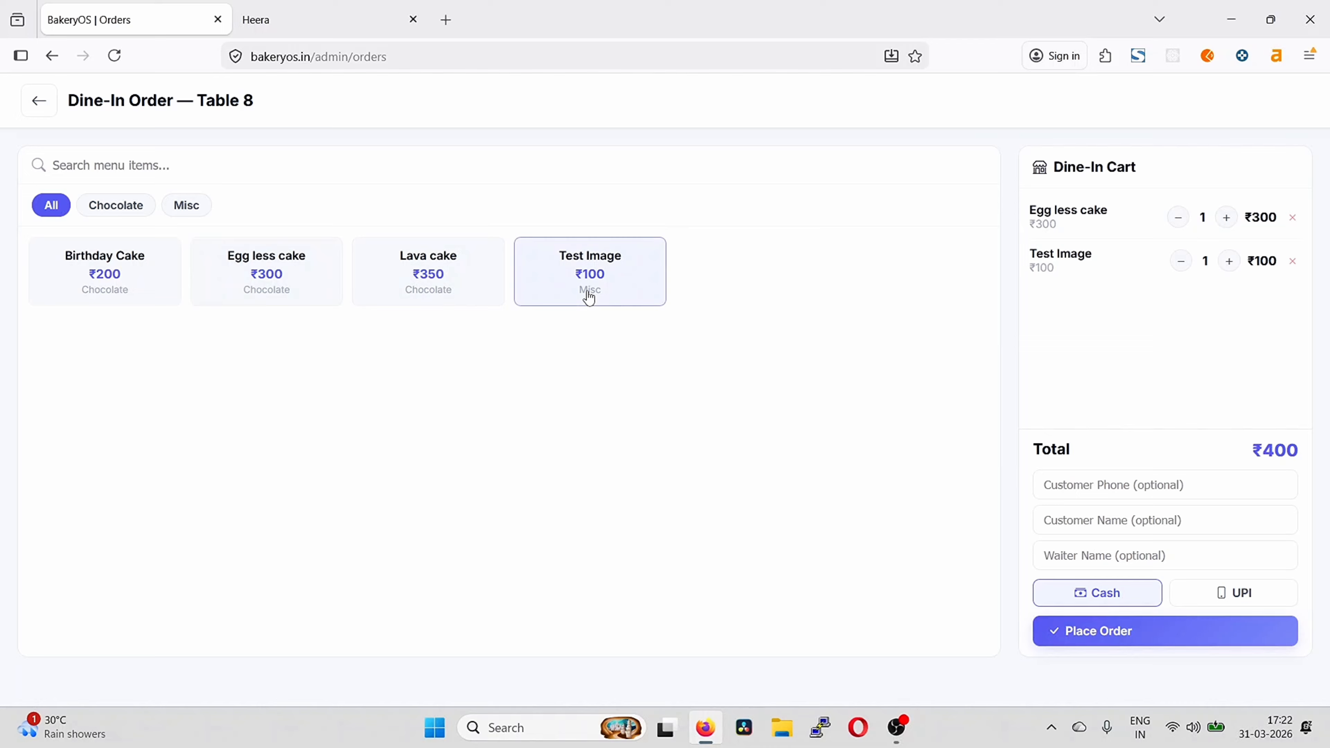
left_click(93, 297)
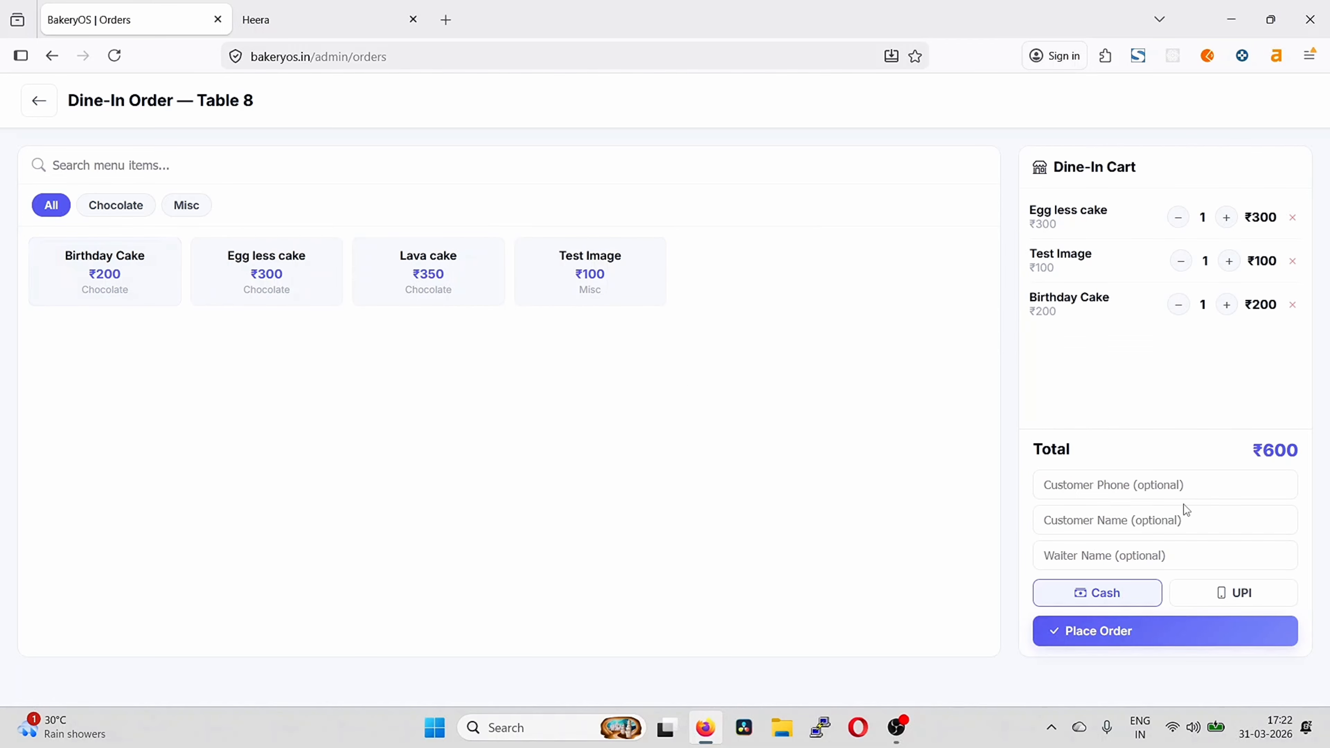
Fill in the customer's phone number and name for the Table 8 order, leaving the waiter name blank
left_click(1191, 491)
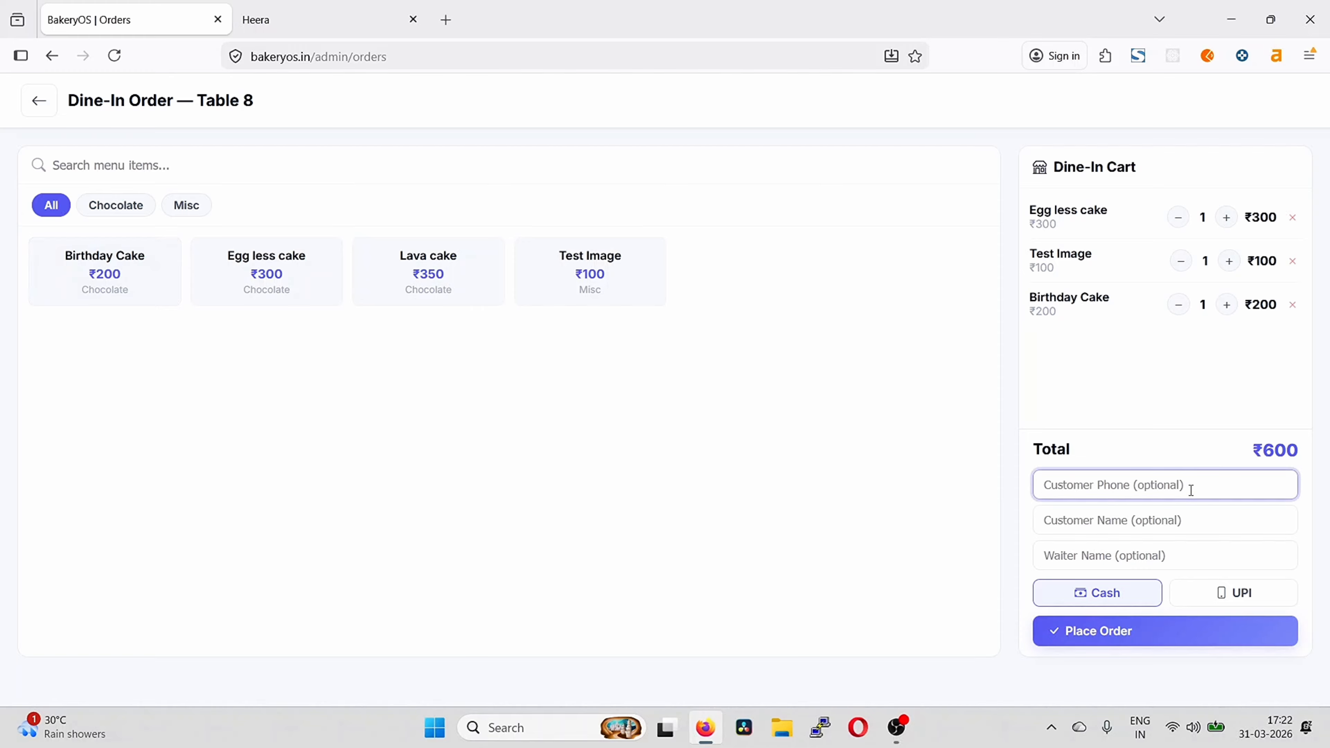
type("Dummy")
key("Tab")
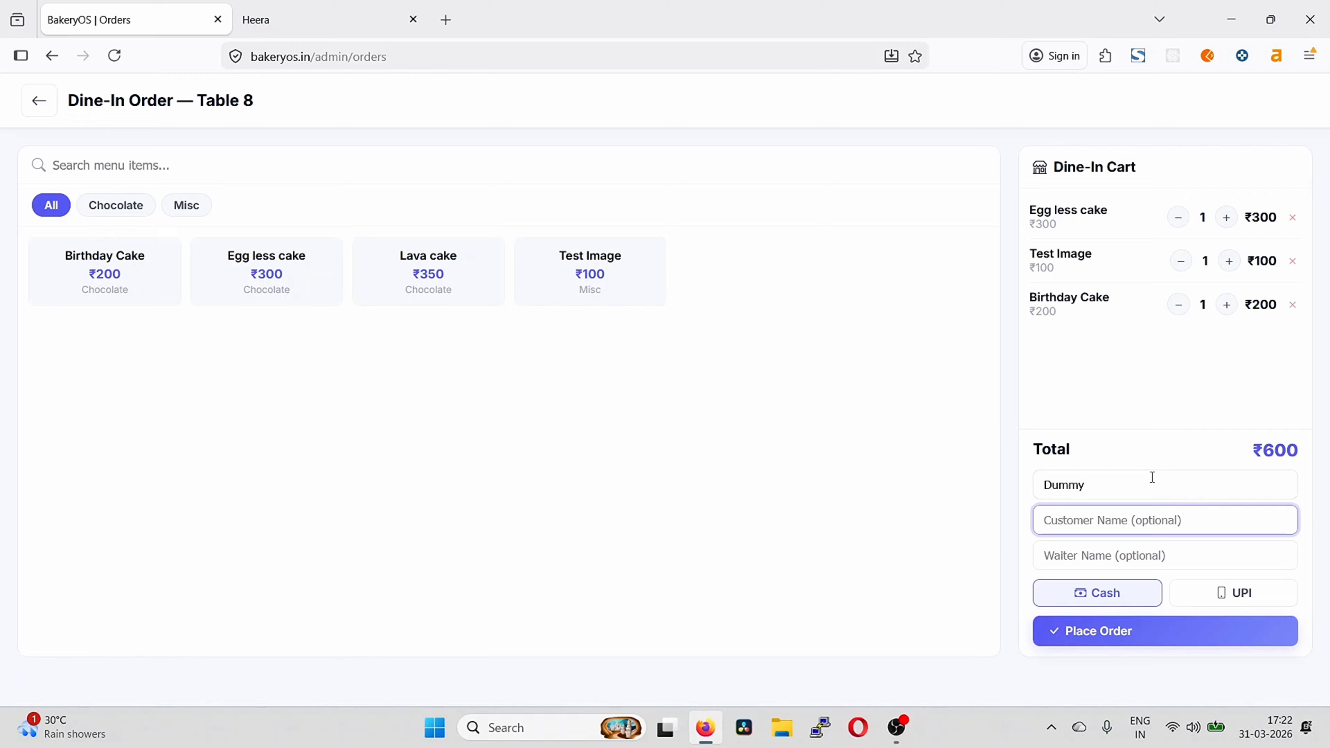
type("Dumm")
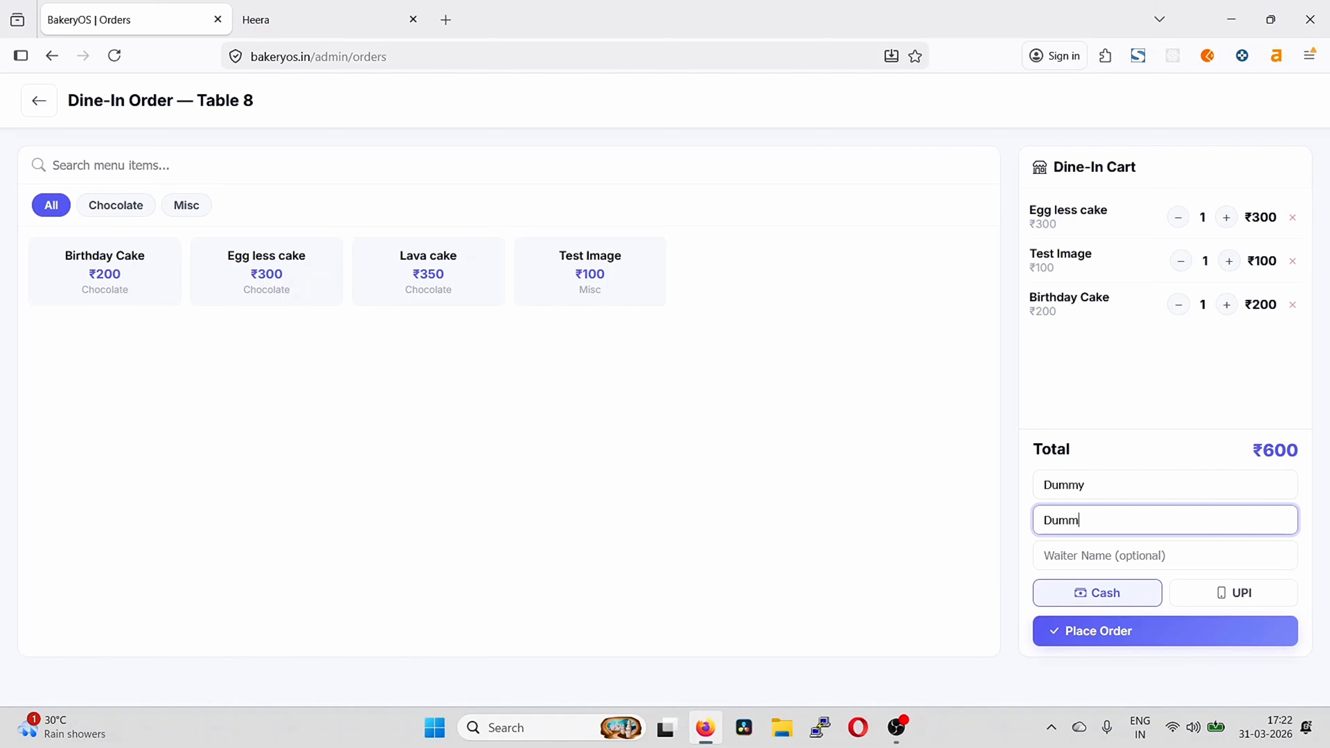
type("y")
key("shift+Tab")
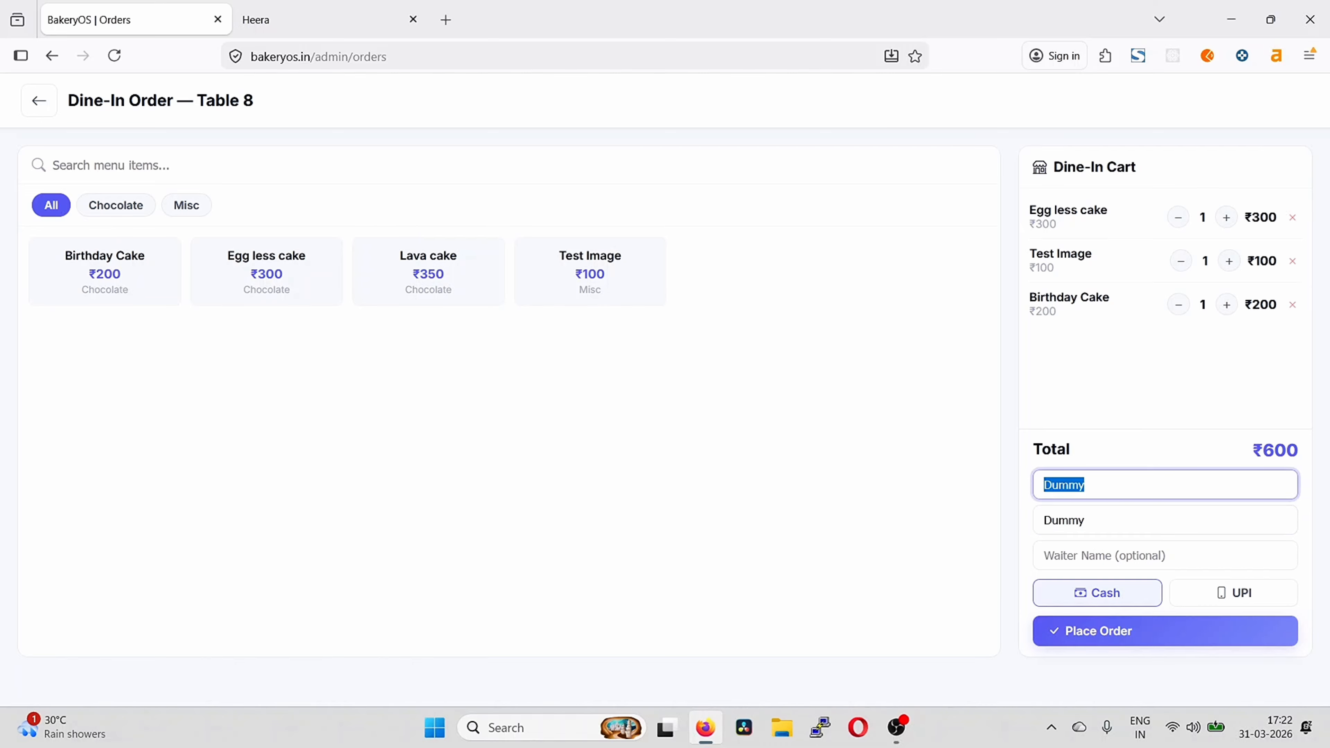
type("0000000000")
key("Tab")
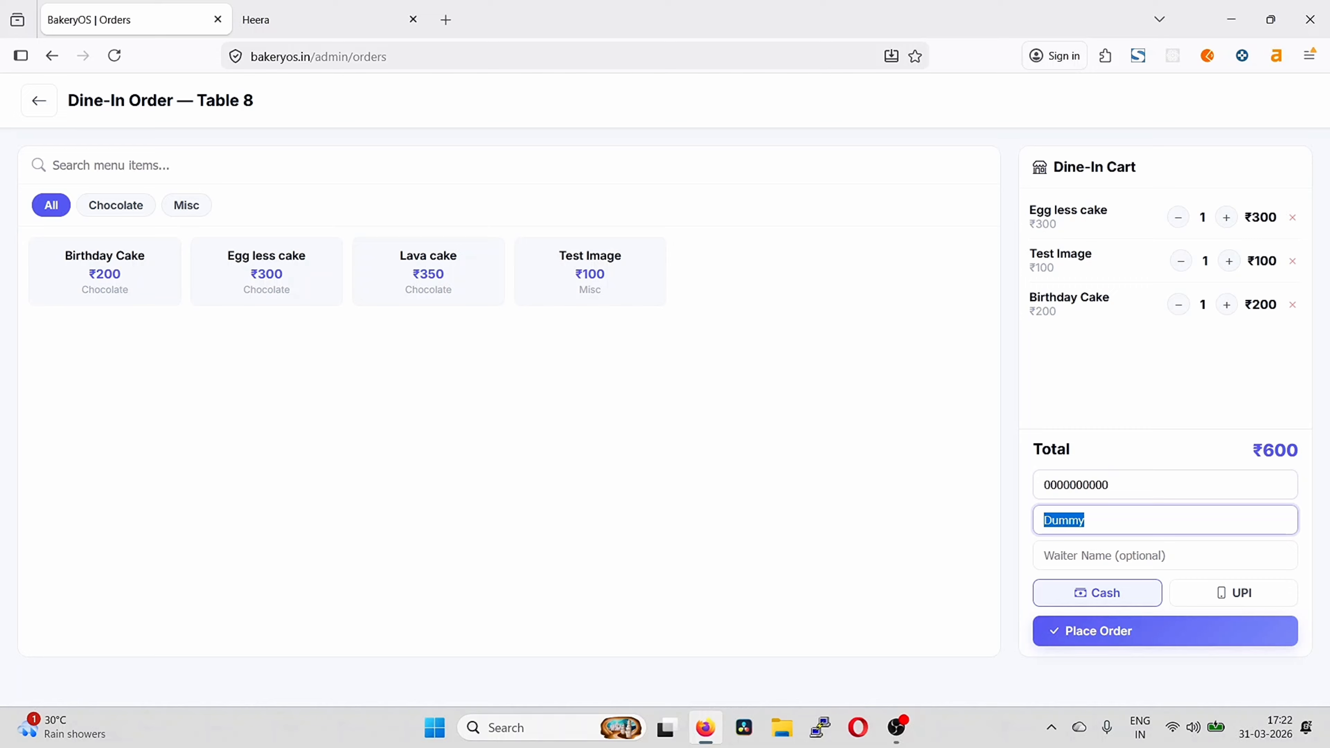
key("Tab")
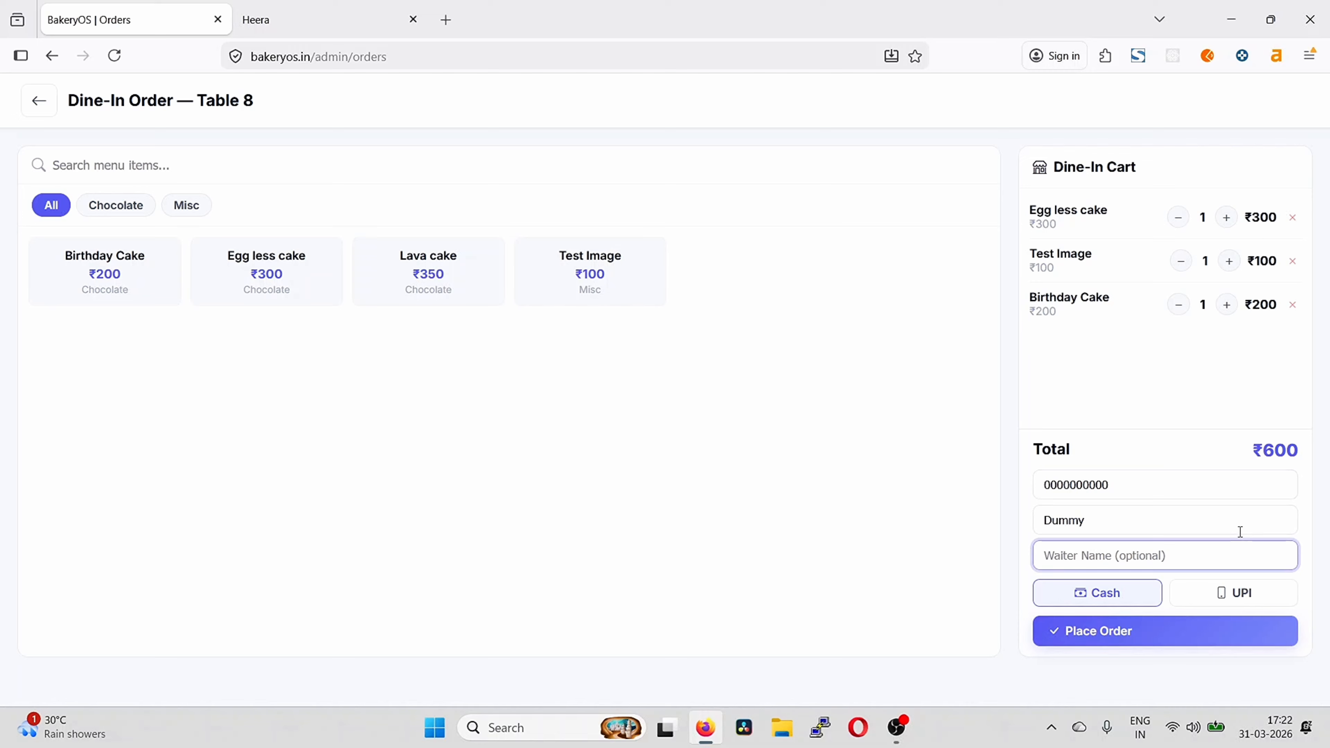
Place the Table 8 order with UPI payment, and complete it to vacate the table
left_click(1259, 596)
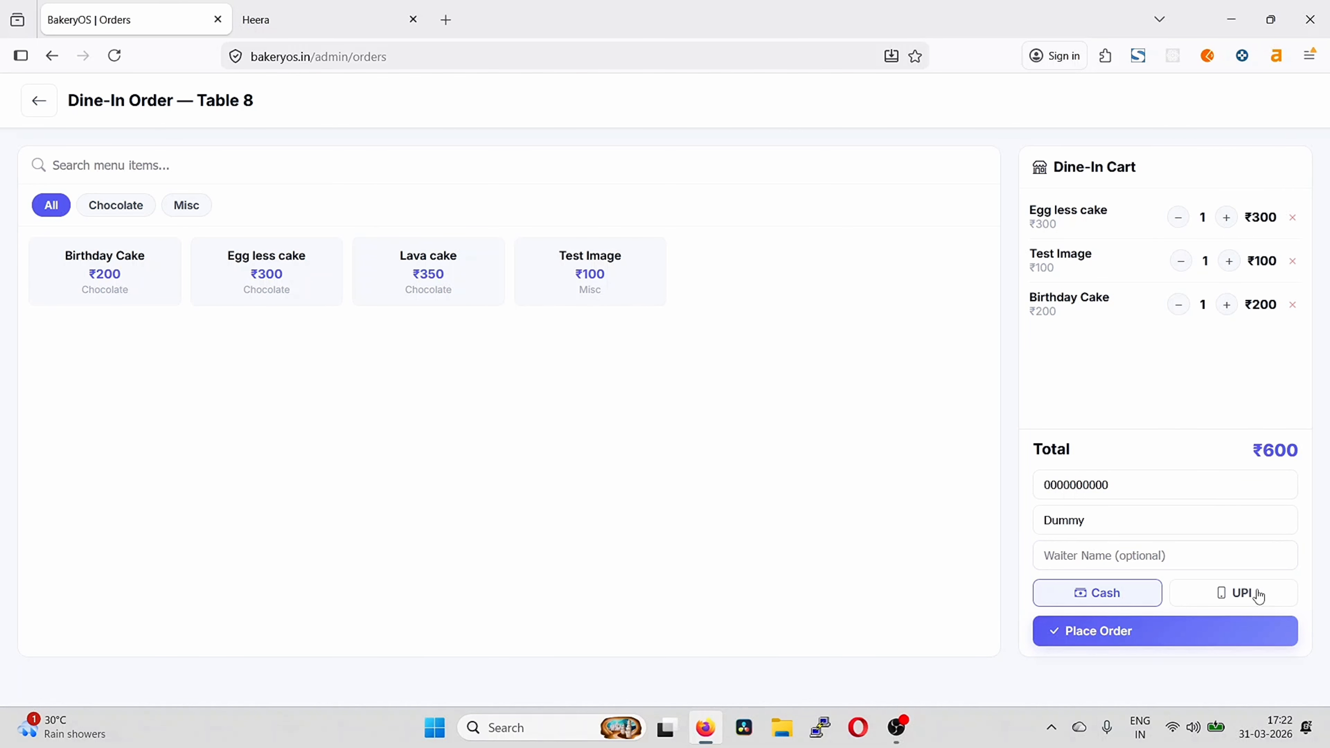
left_click(1159, 632)
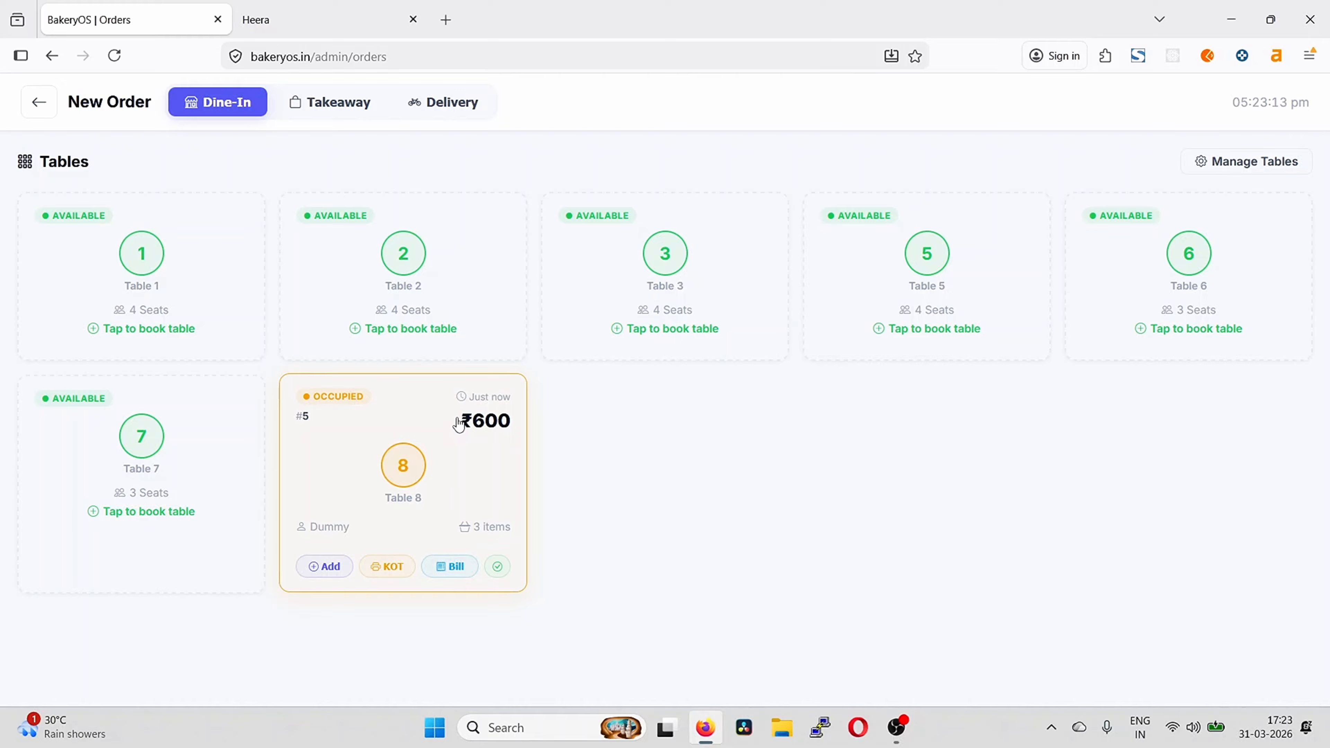
left_click(390, 457)
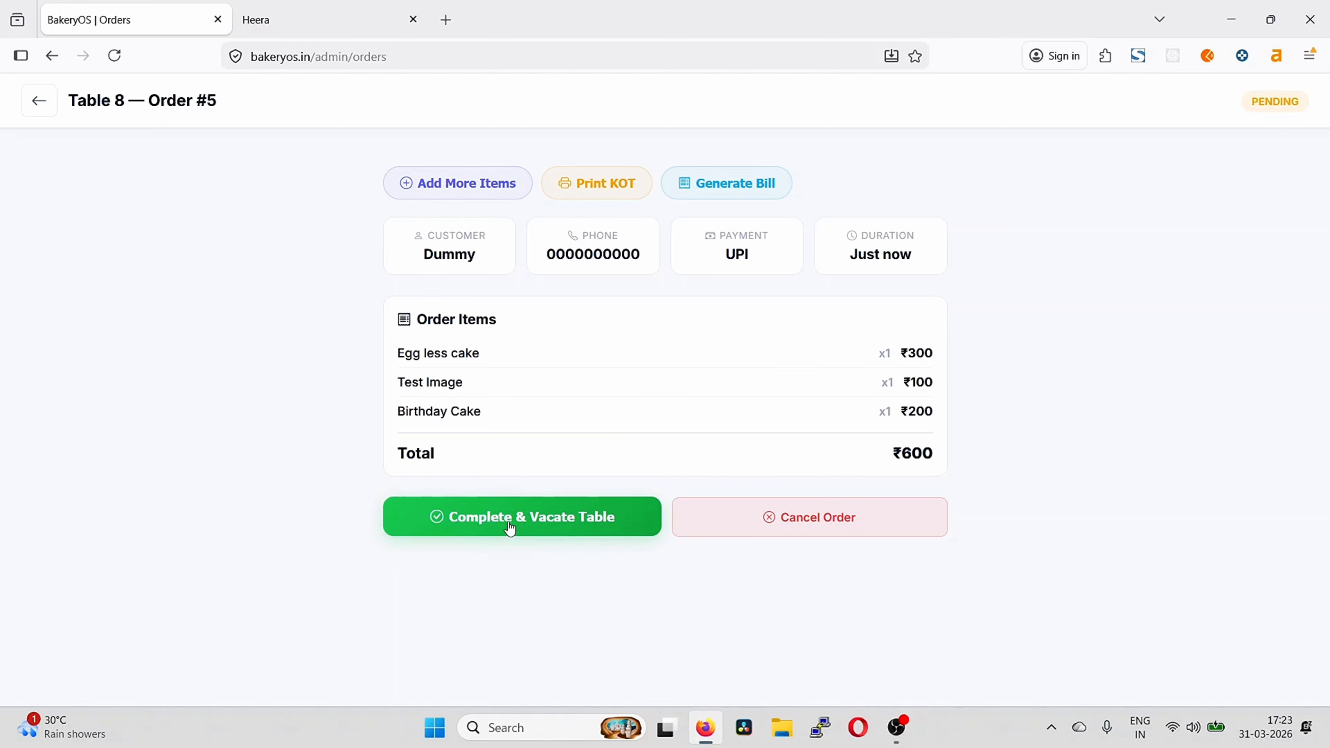
left_click(578, 521)
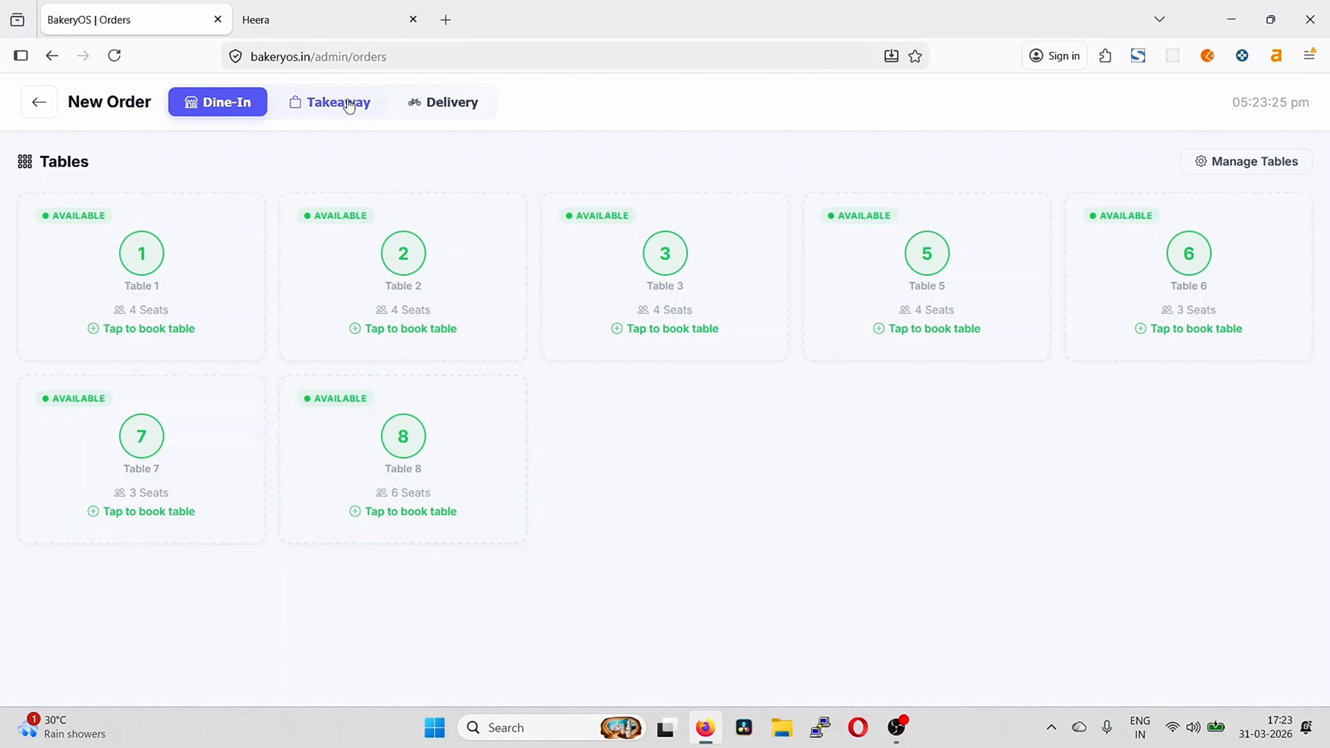
Look over the takeaway and delivery forms for new orders, and return to the orders list
left_click(314, 109)
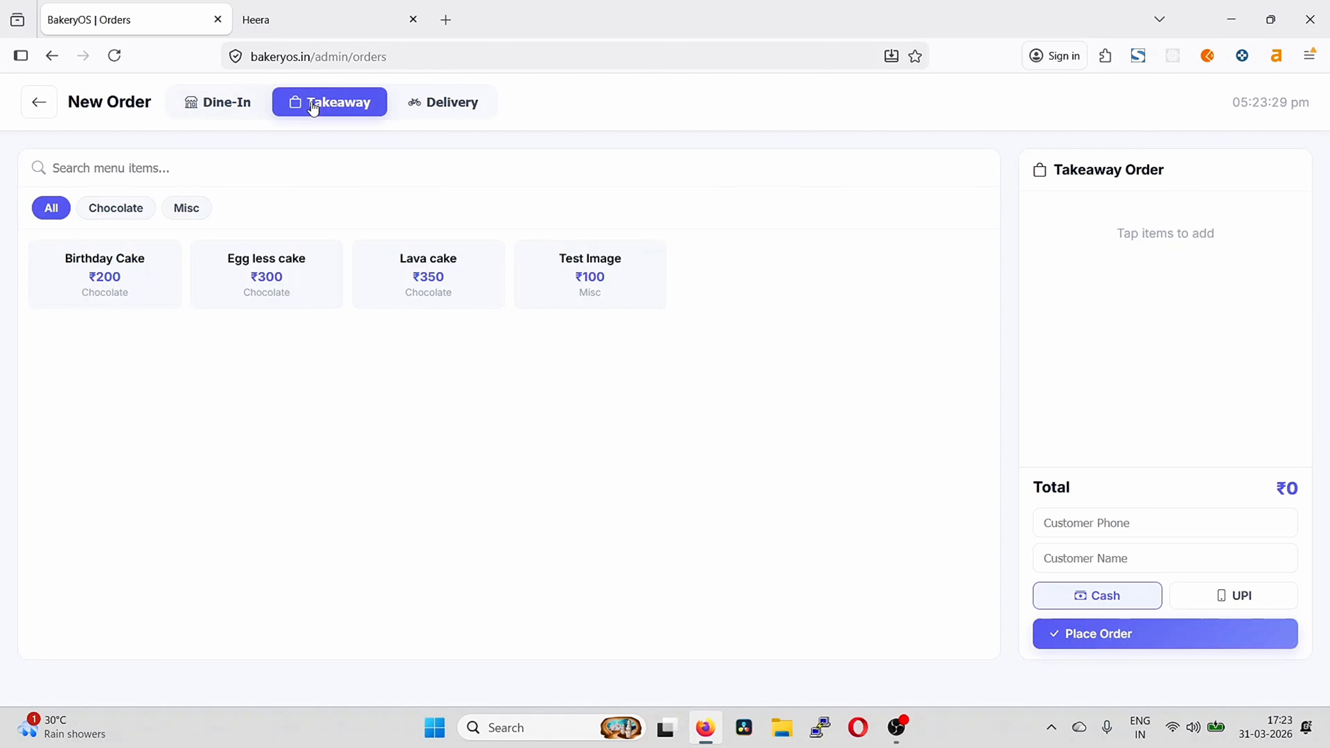
left_click(434, 106)
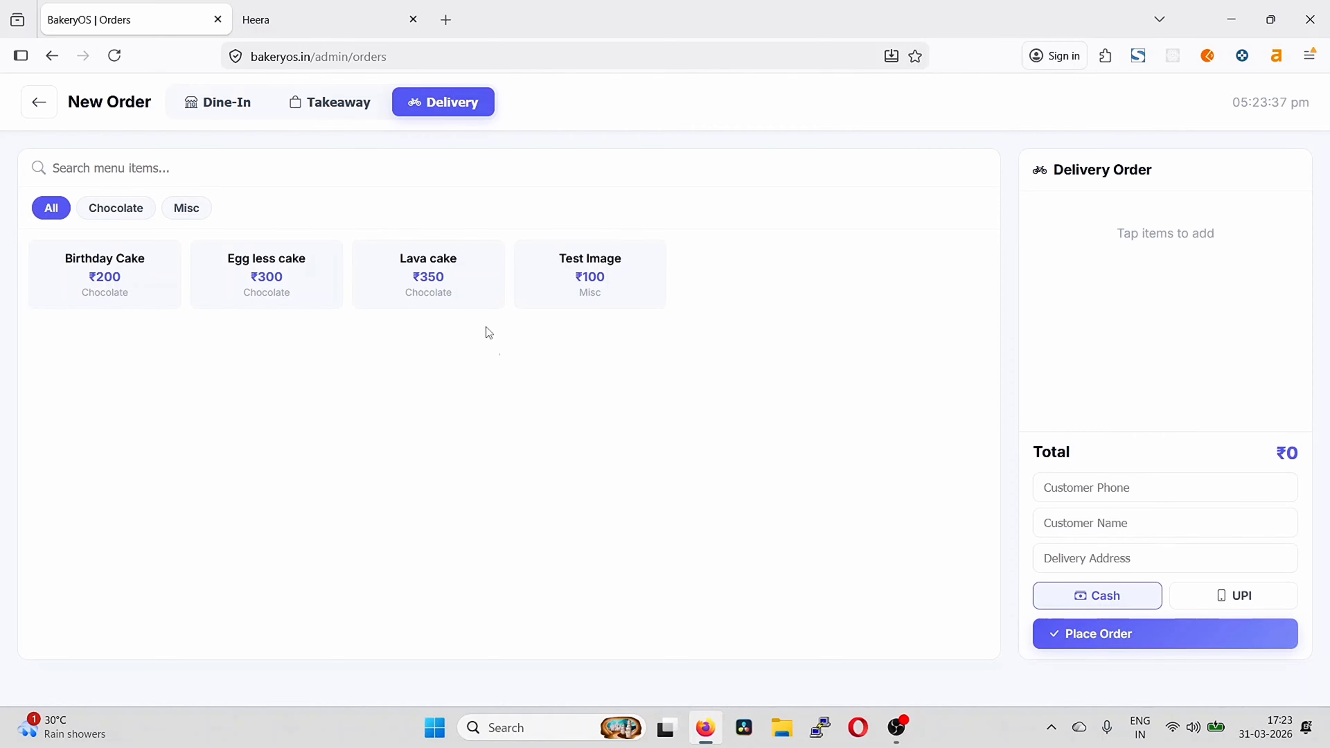
left_click(40, 103)
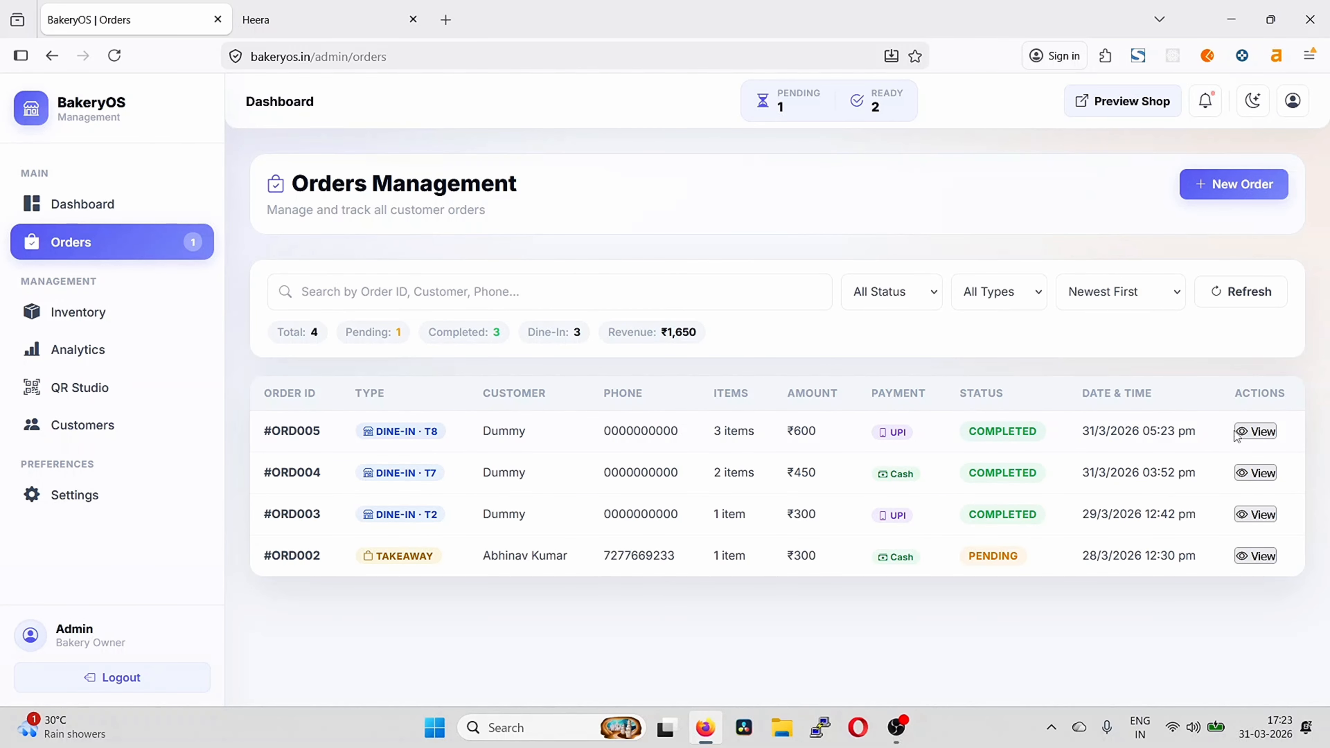
Review the full details of the completed Table 8 dine-in order, from customer information to order status, and close them
left_click(1256, 432)
scroll(811, 449, "down", 5)
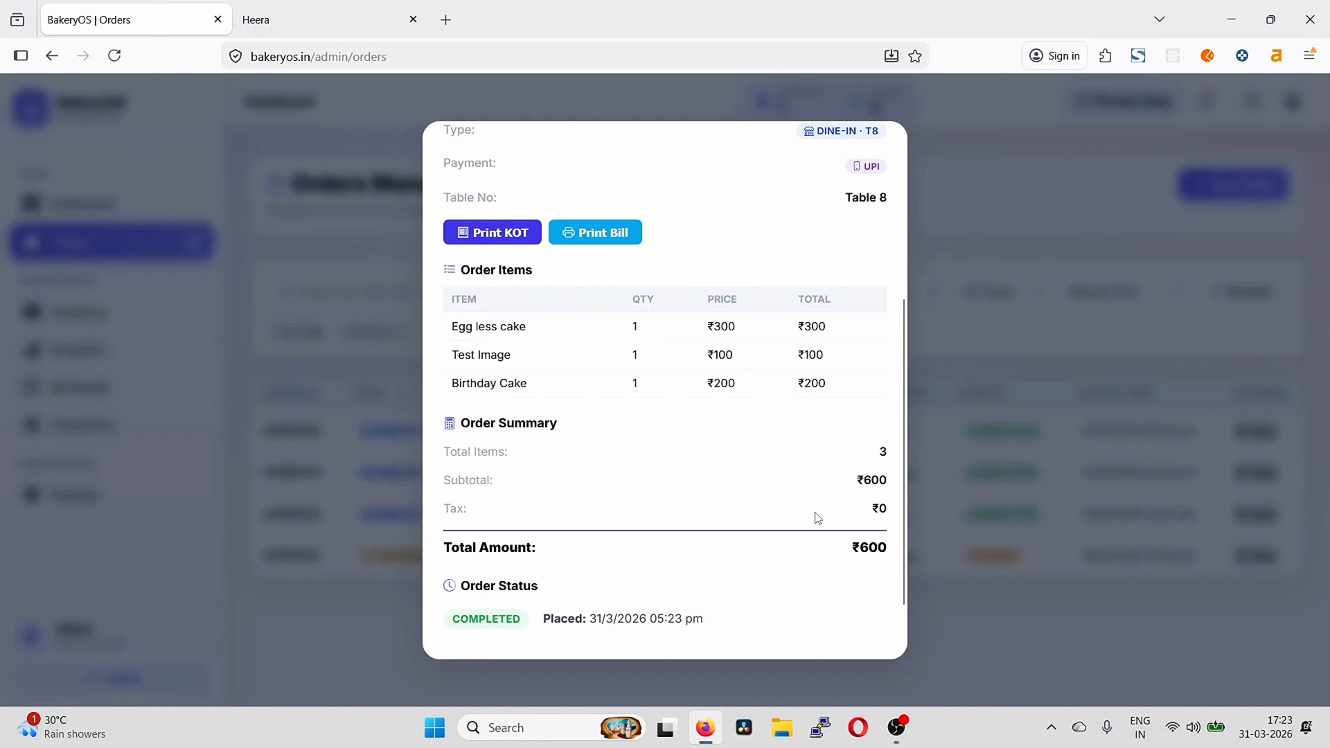
scroll(815, 512, "down", 1)
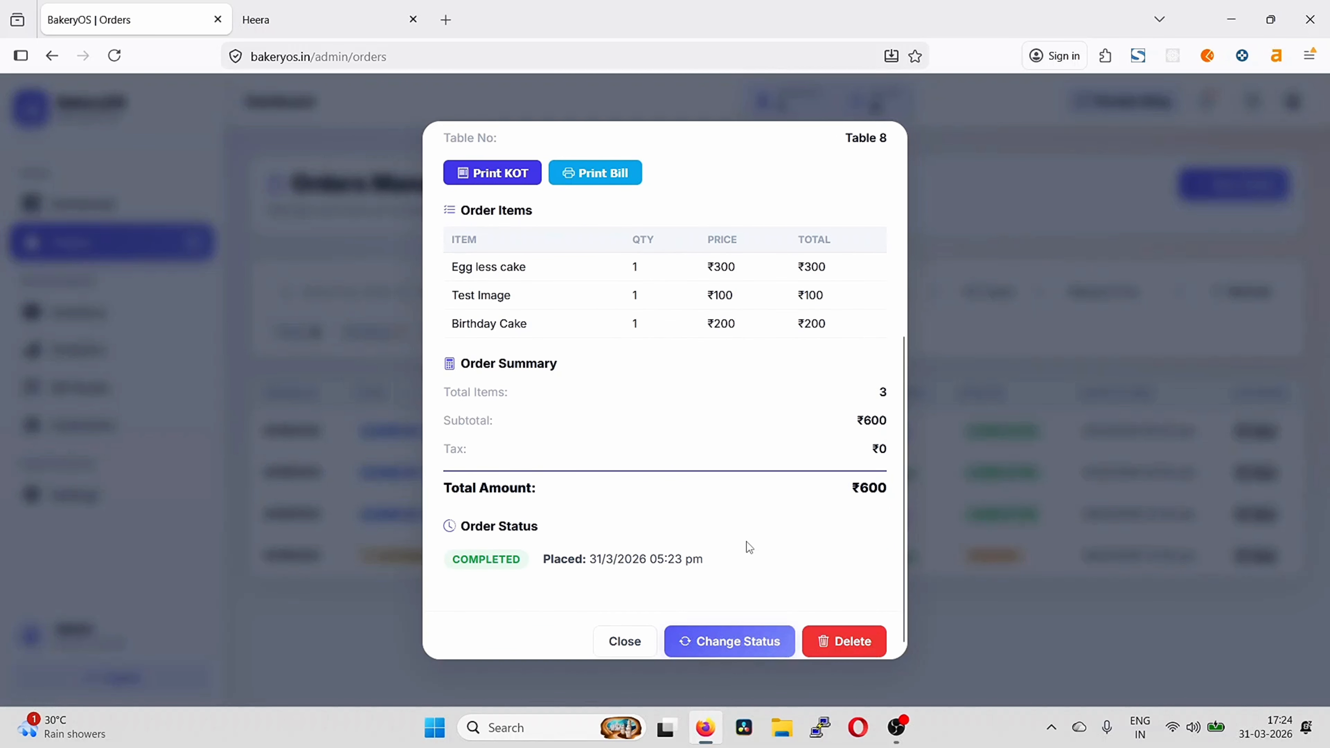
scroll(741, 428, "up", 6)
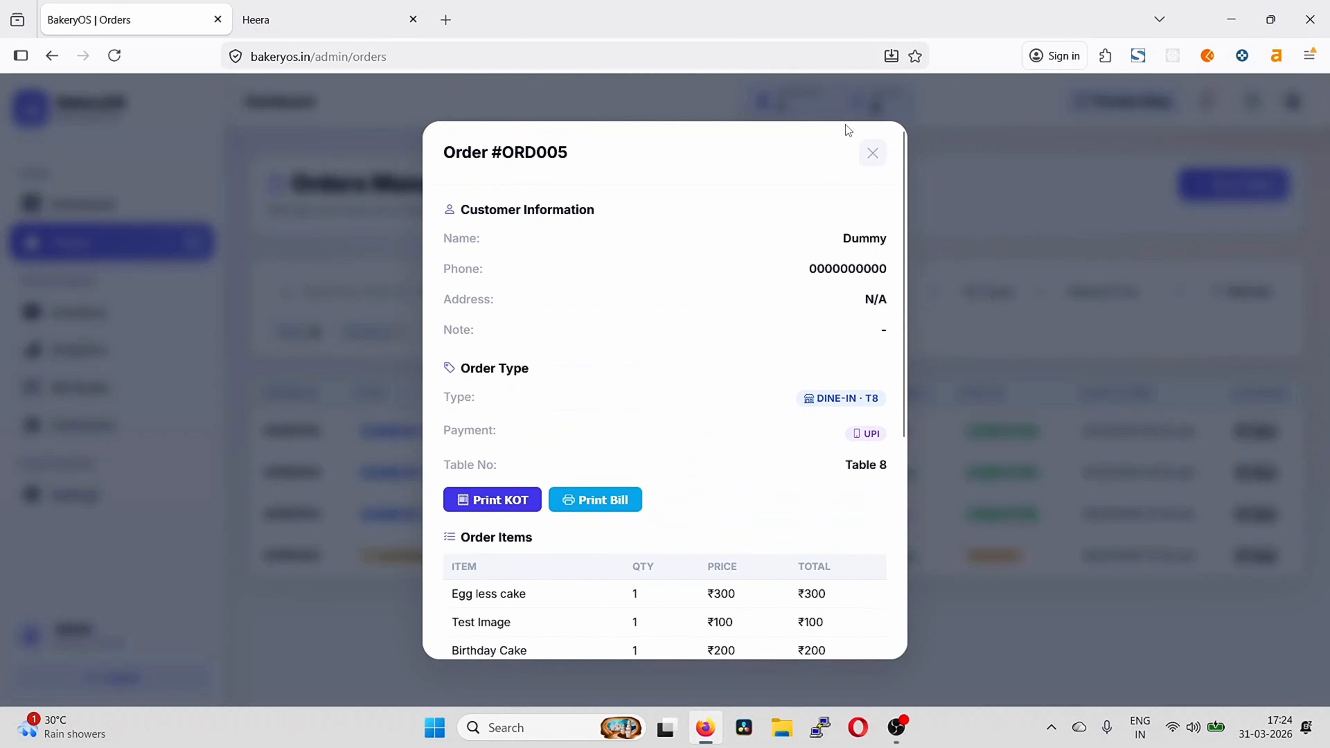
left_click(873, 153)
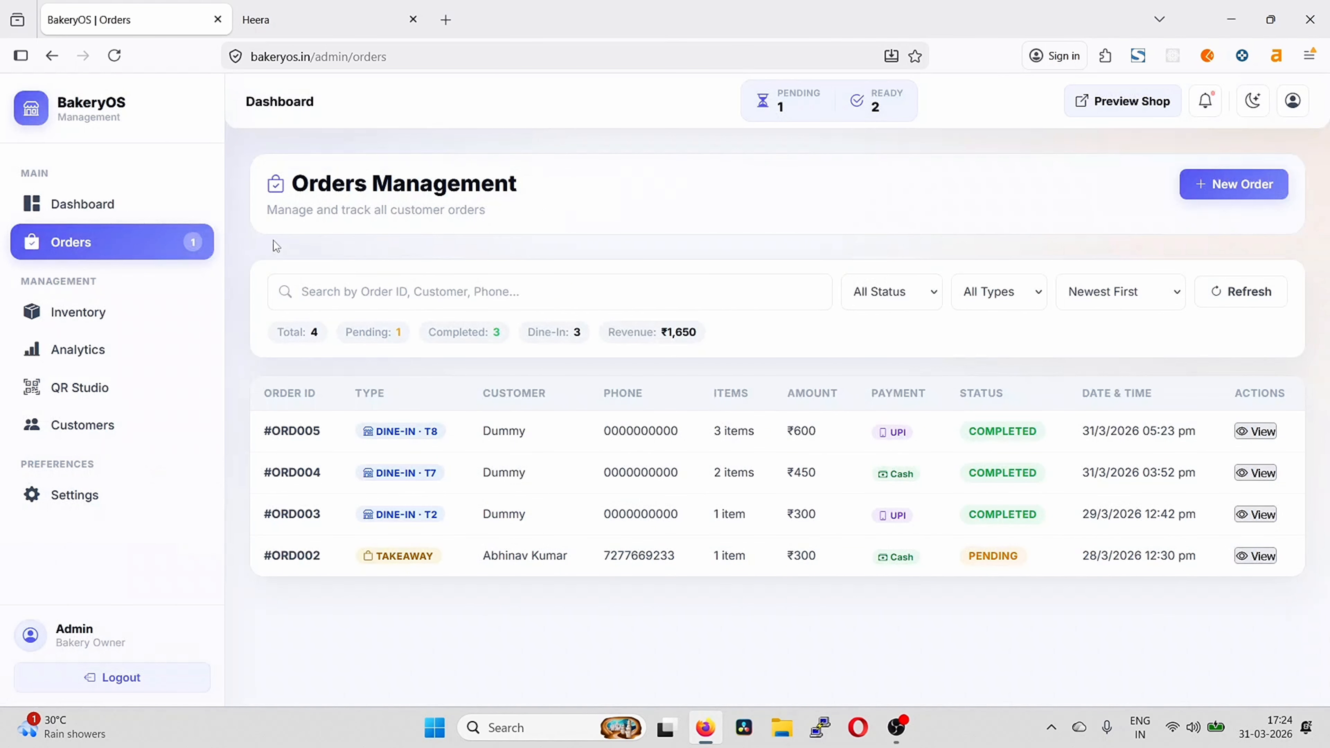
Log out of the bakery admin account
left_click(114, 676)
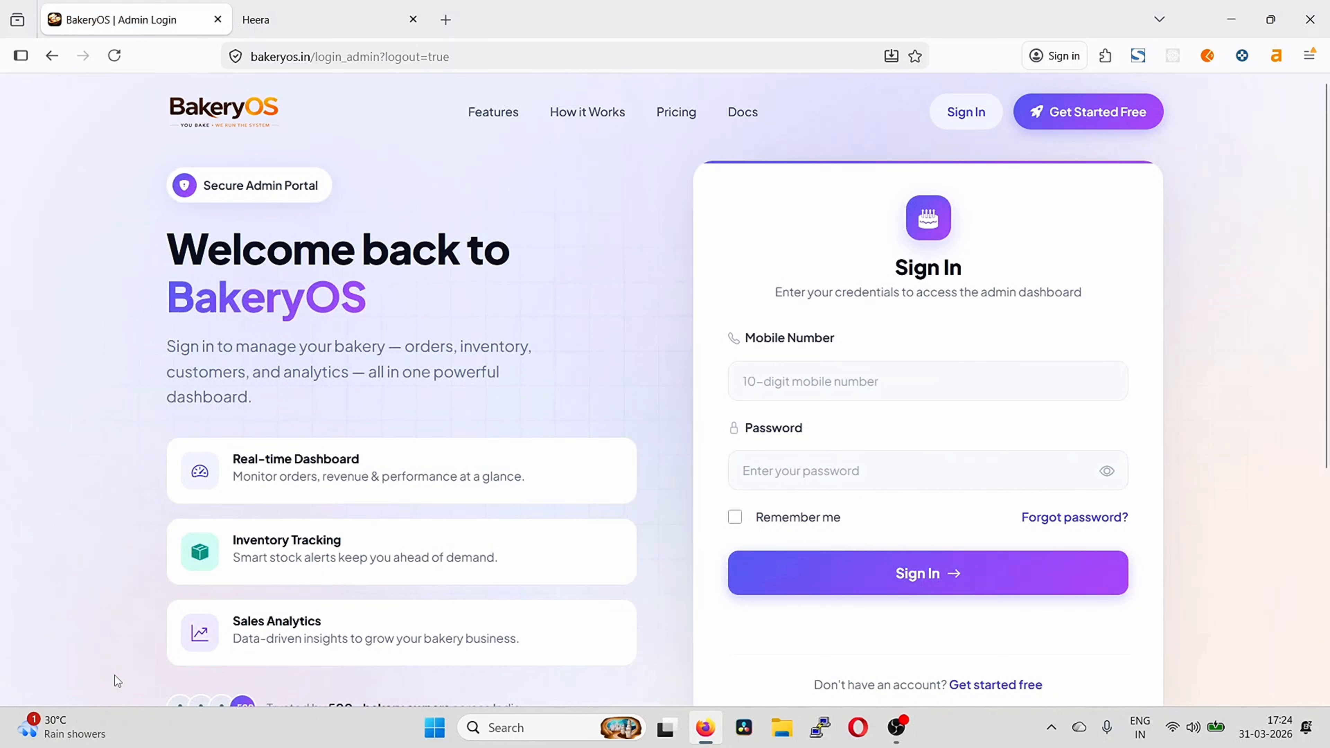